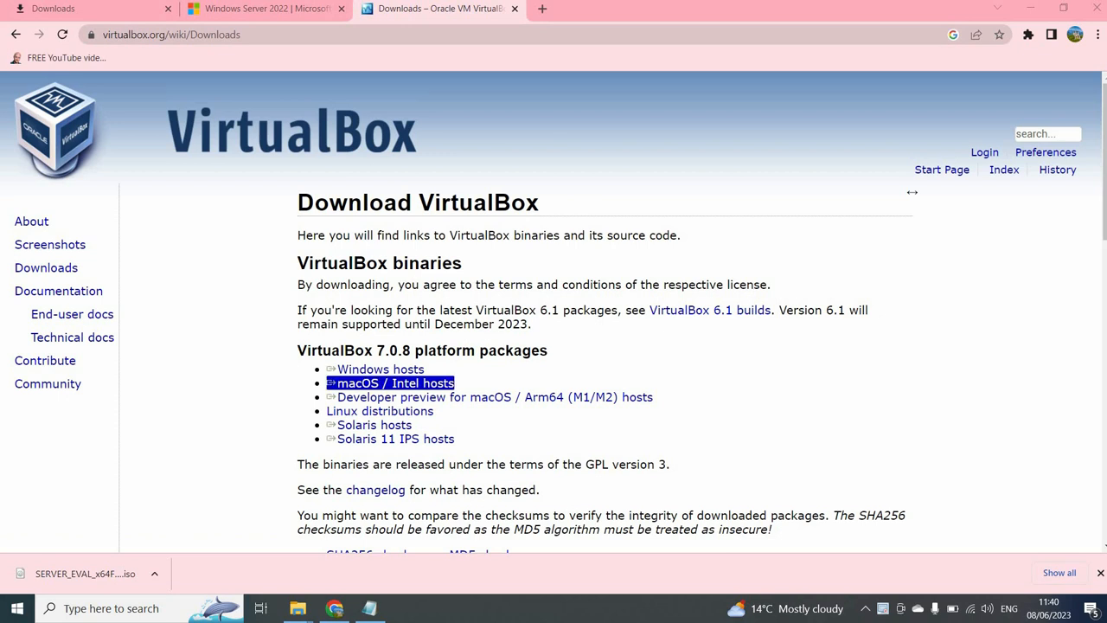
- Start, then cancel, the VirtualBox 7.0.8 installer download for Windows hosts
left_click(381, 370)
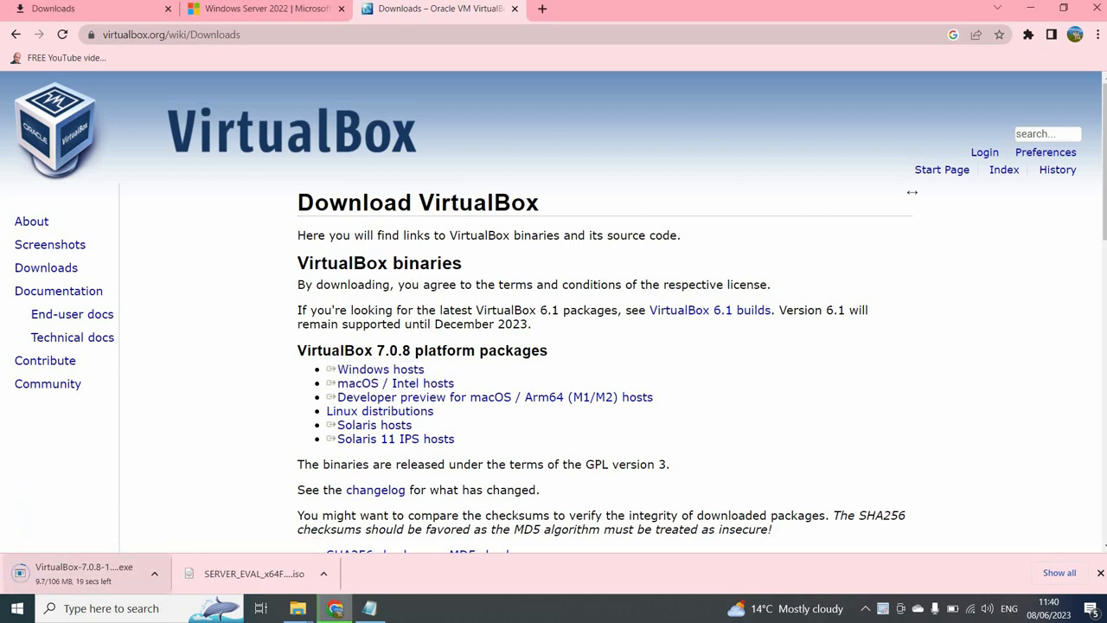
left_click(154, 573)
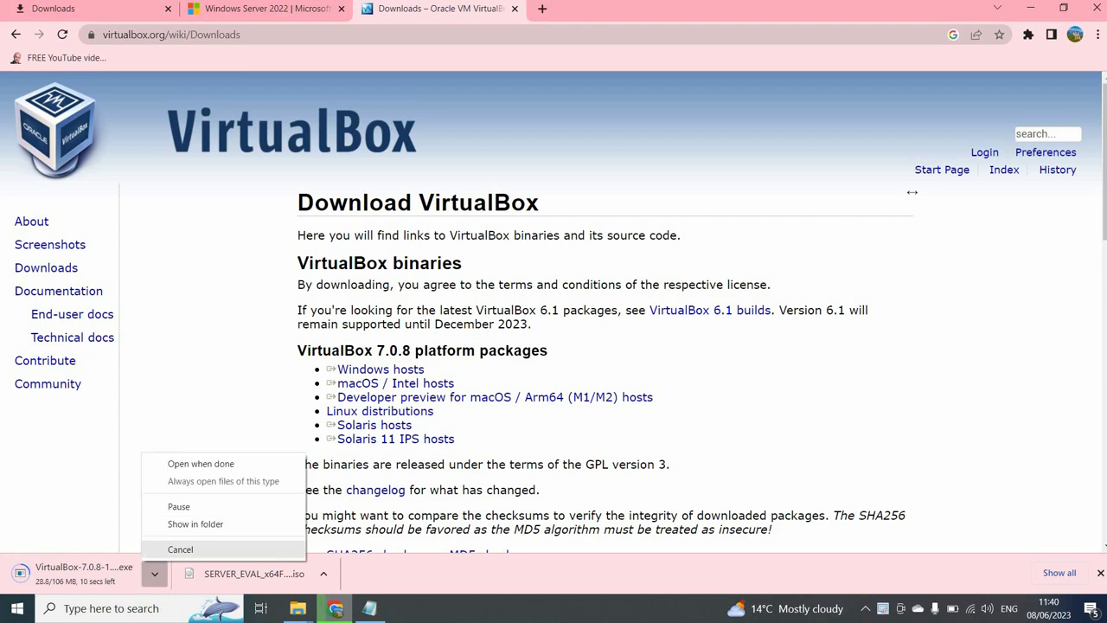
left_click(180, 550)
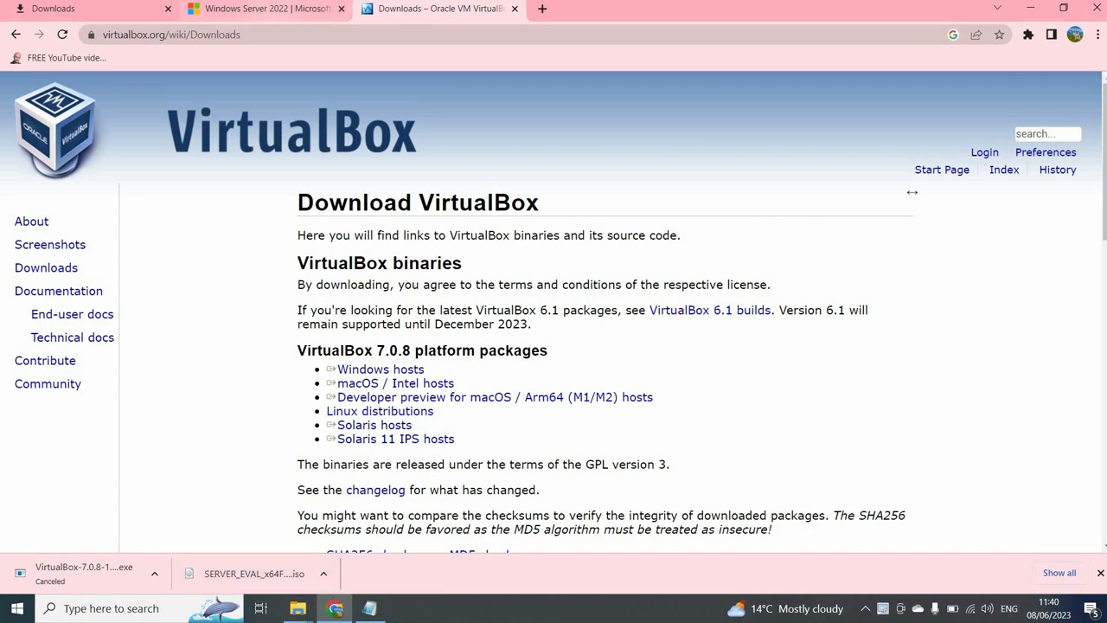
- Dismiss the Microsoft survey on the Windows Server 2022 page and minimise Chrome
left_click(264, 9)
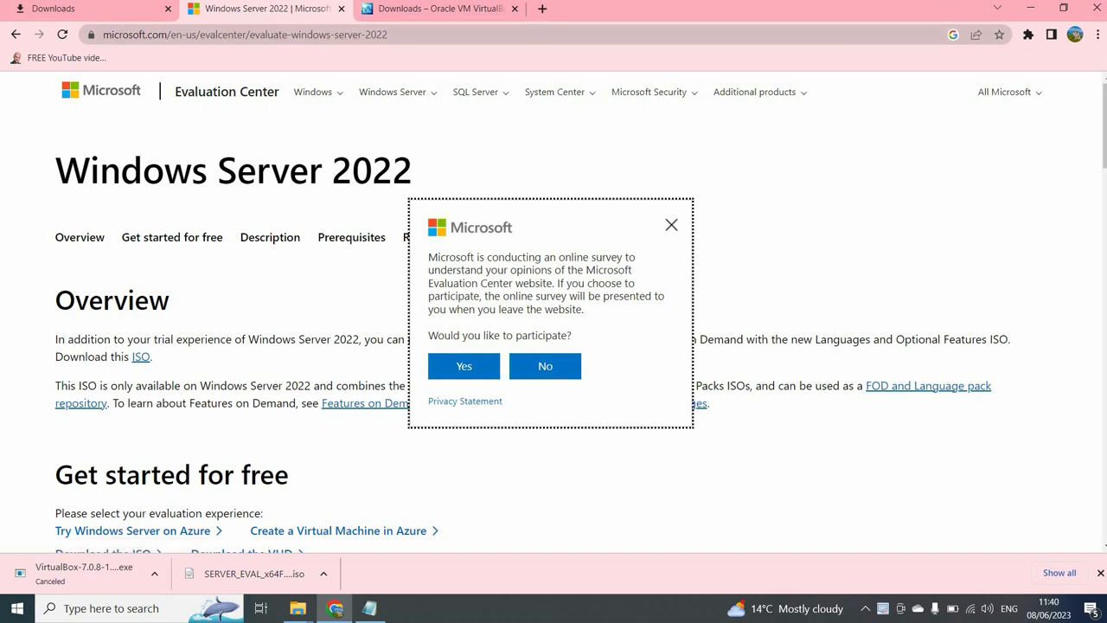
left_click(346, 35)
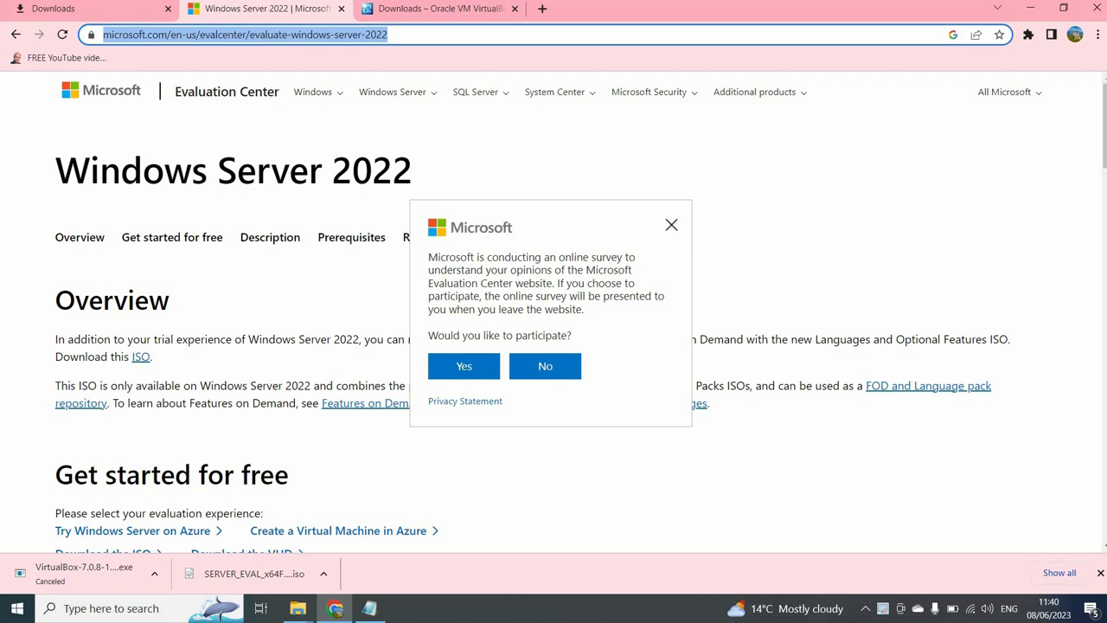
left_click(672, 225)
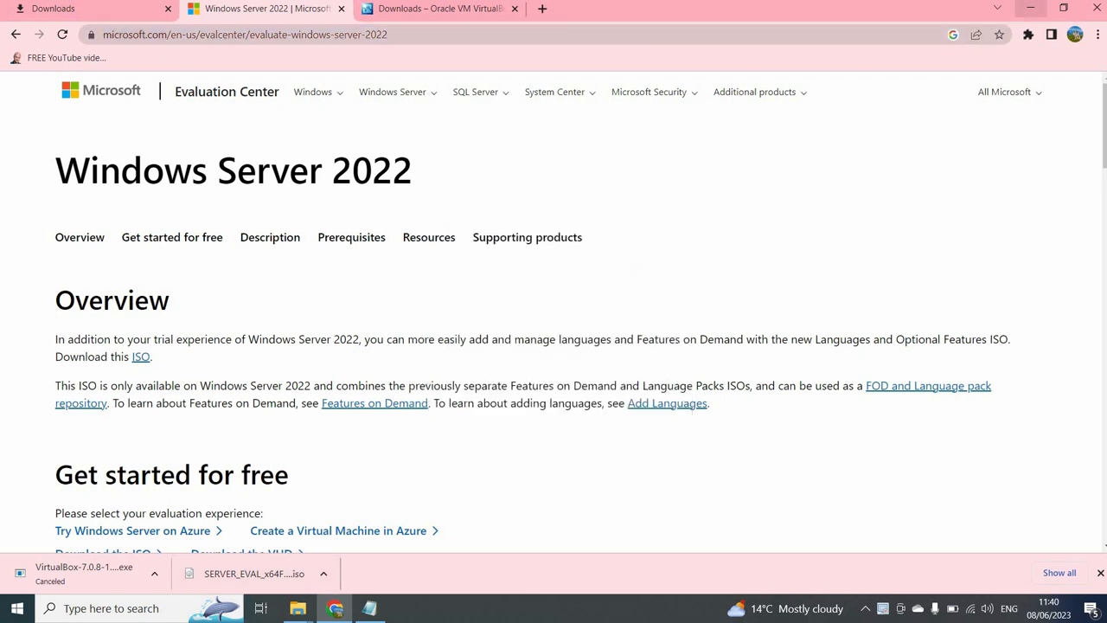
left_click(1031, 8)
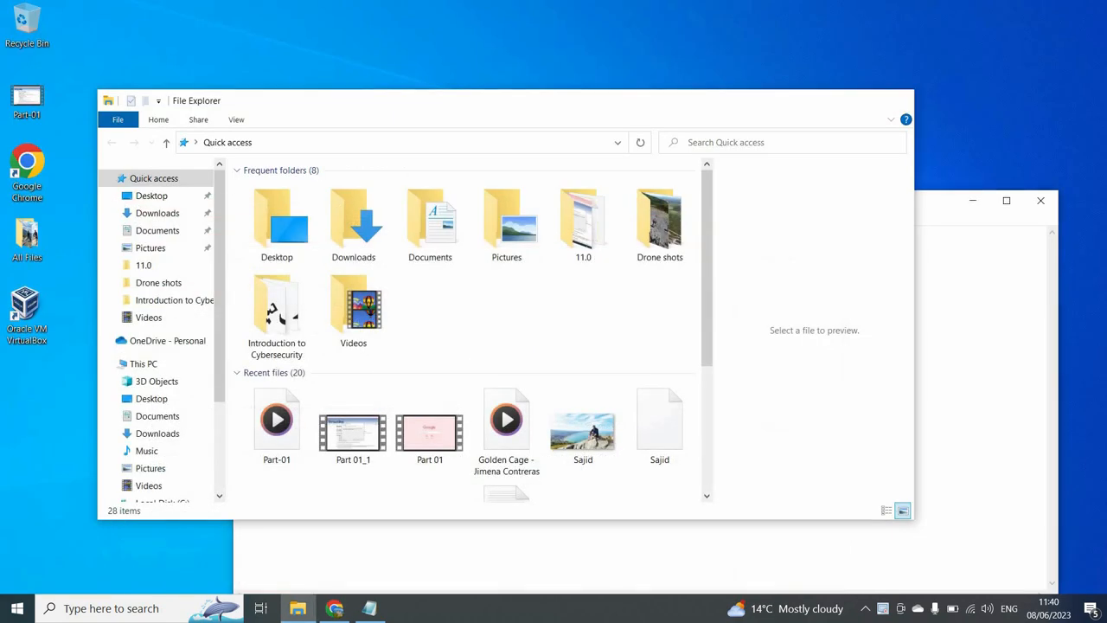
- Close File Explorer to reveal the Notepad setup steps and launch VirtualBox Manager
left_click(896, 100)
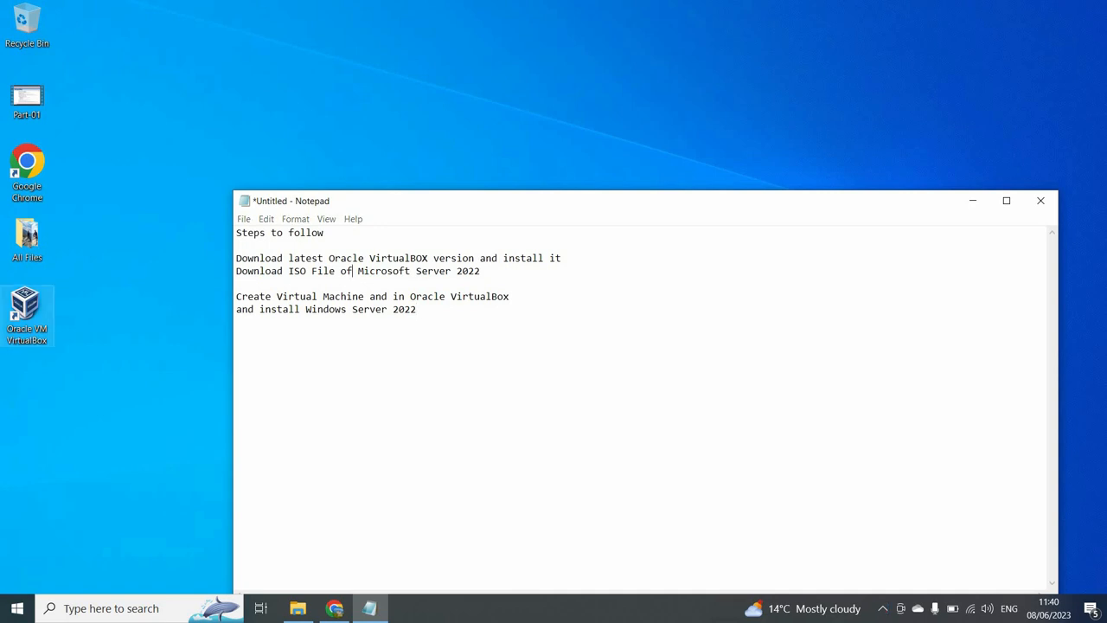
left_click(26, 309)
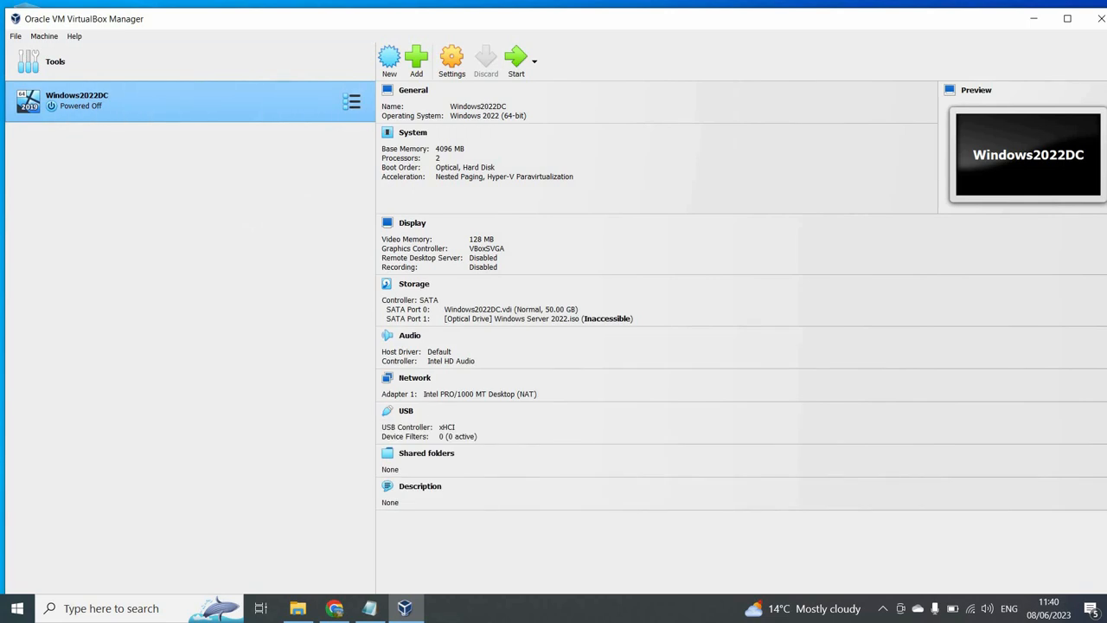
- Remove the old Windows2022DC machine from VirtualBox
right_click(291, 103)
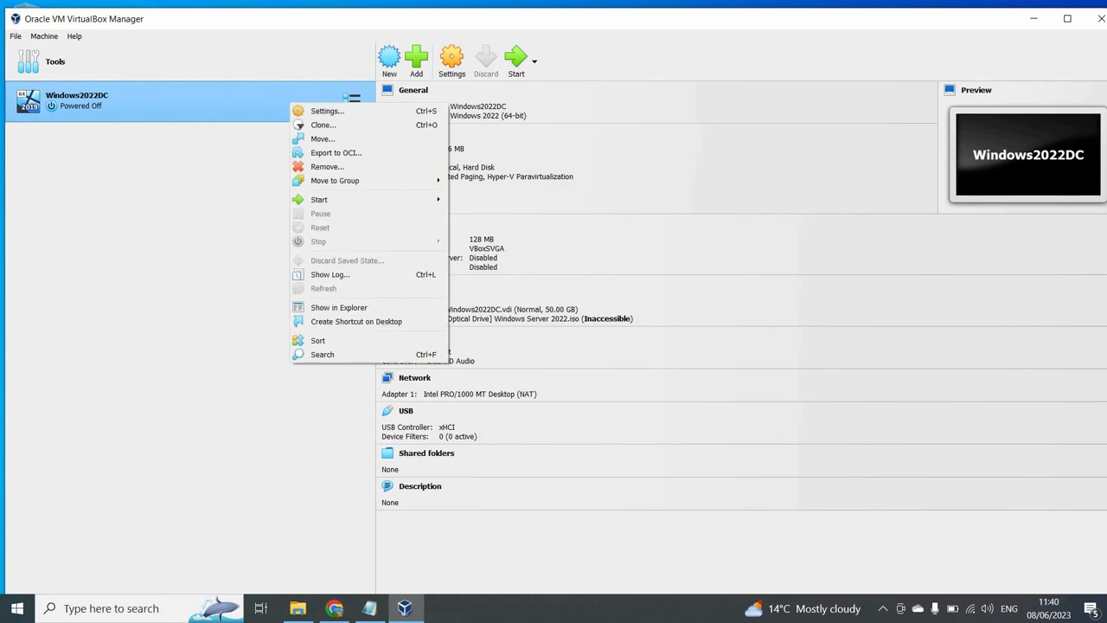
left_click(324, 167)
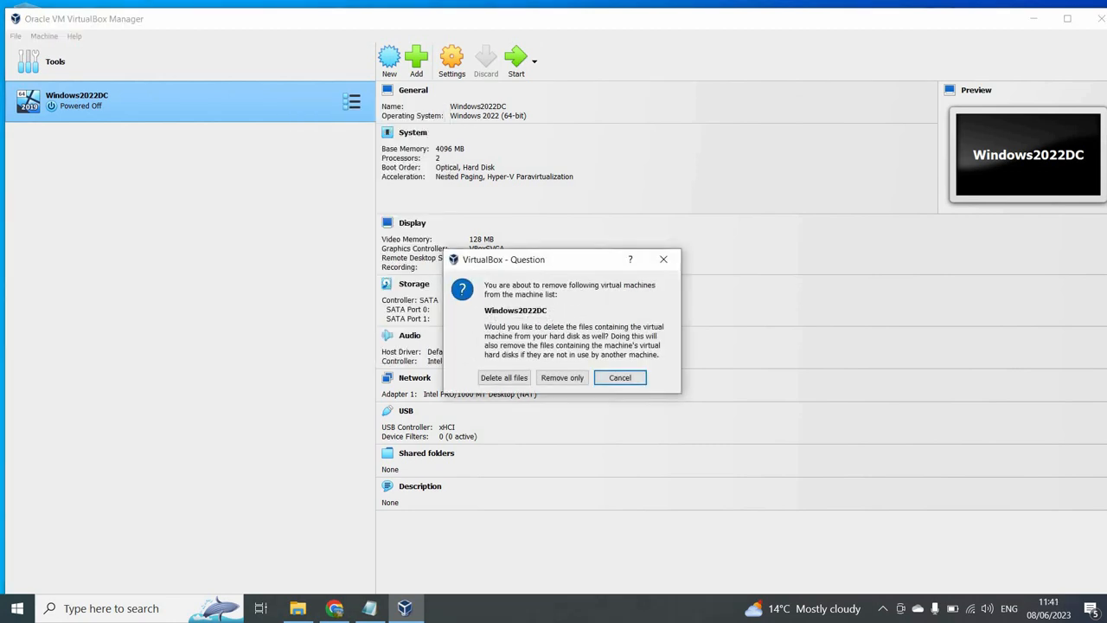
left_click(503, 377)
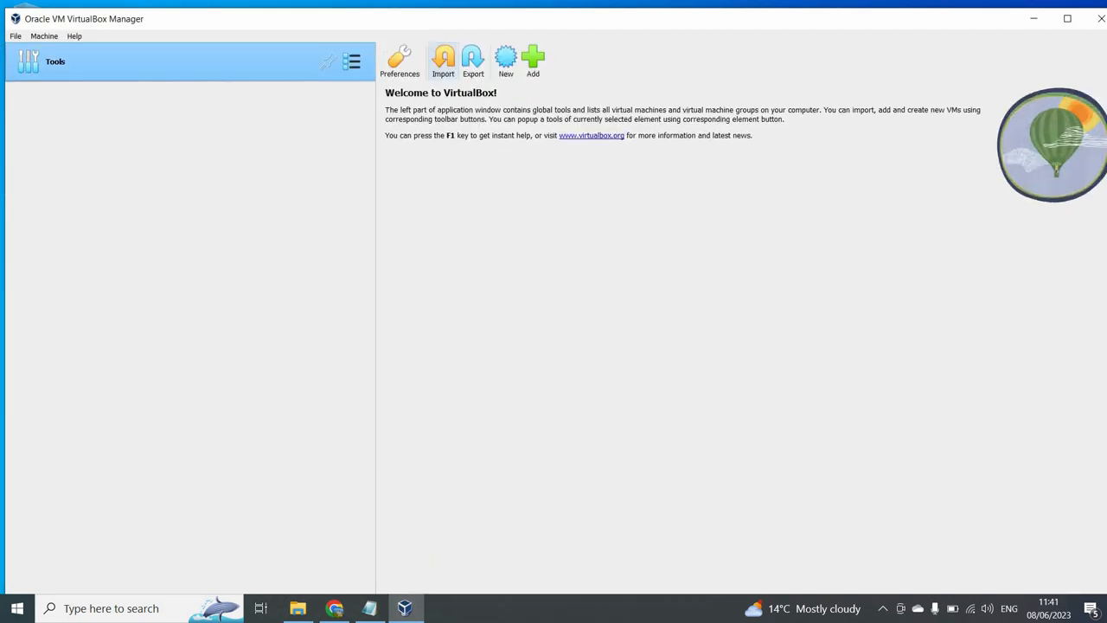
- Begin a new VM named 'Windows Server 2022DC' using SERVER_EVAL_x64FRE_en-us.iso, skipping unattended installation
left_click(506, 58)
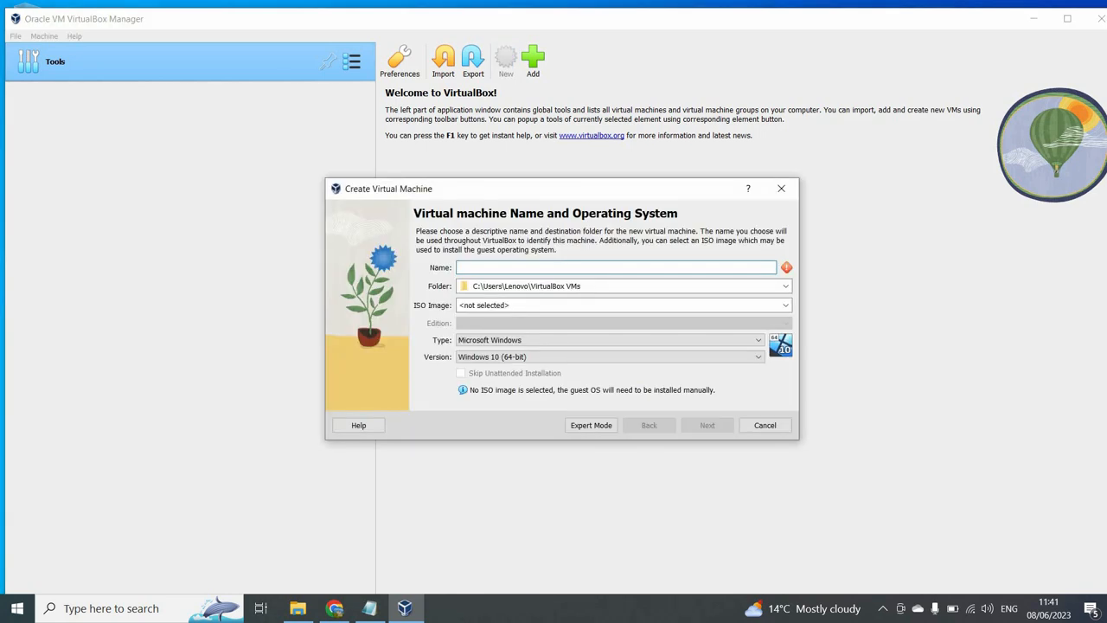
type("Wind")
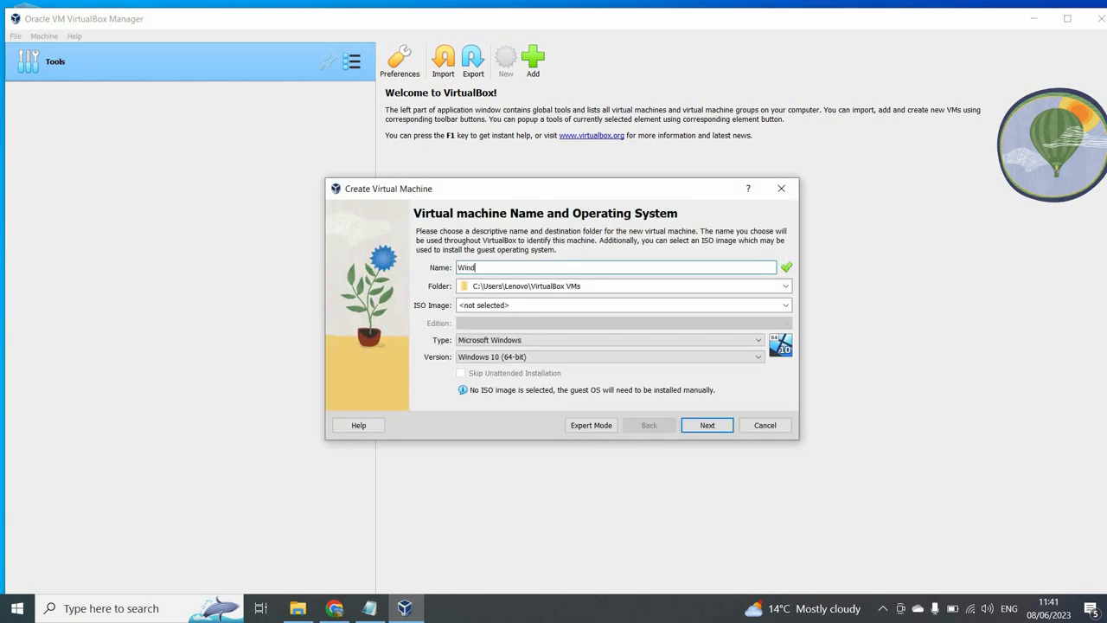
type("ows Server 2022DC")
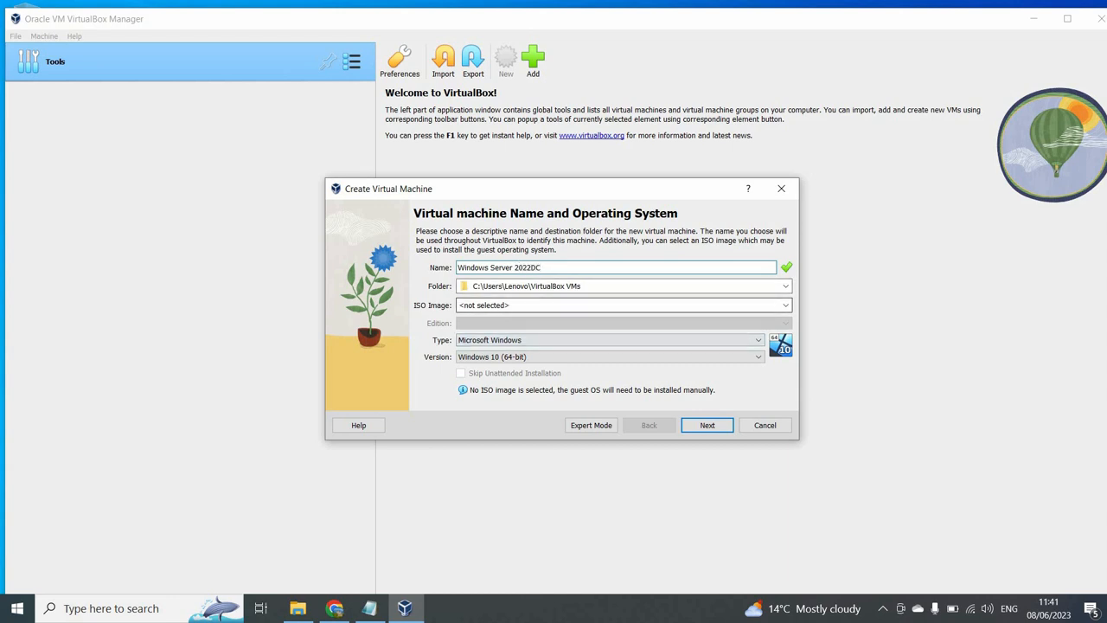
left_click(786, 304)
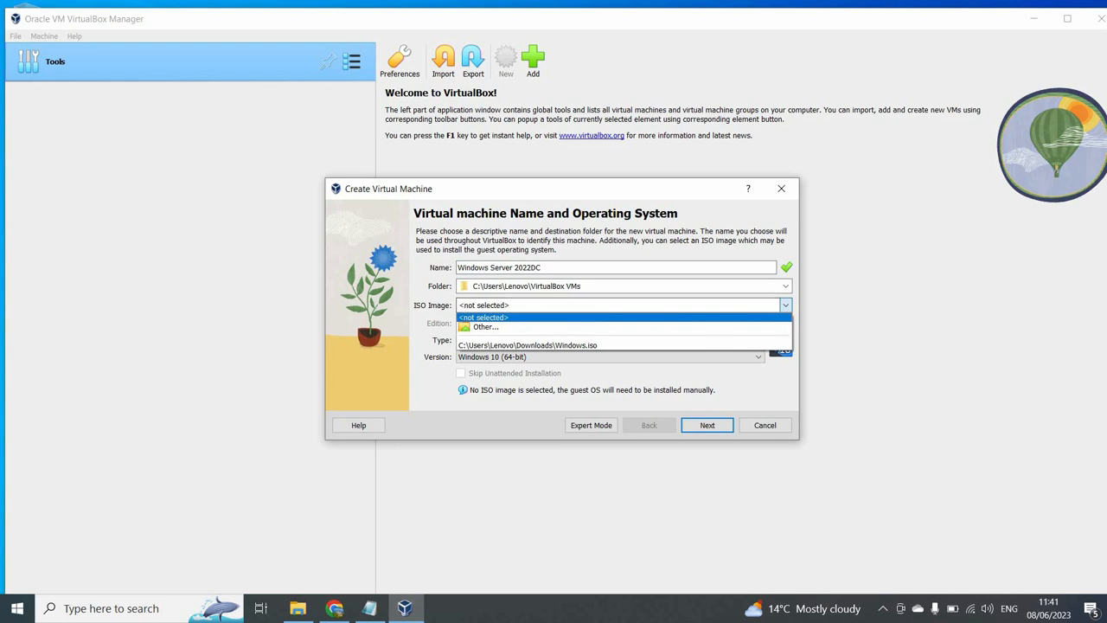
left_click(502, 327)
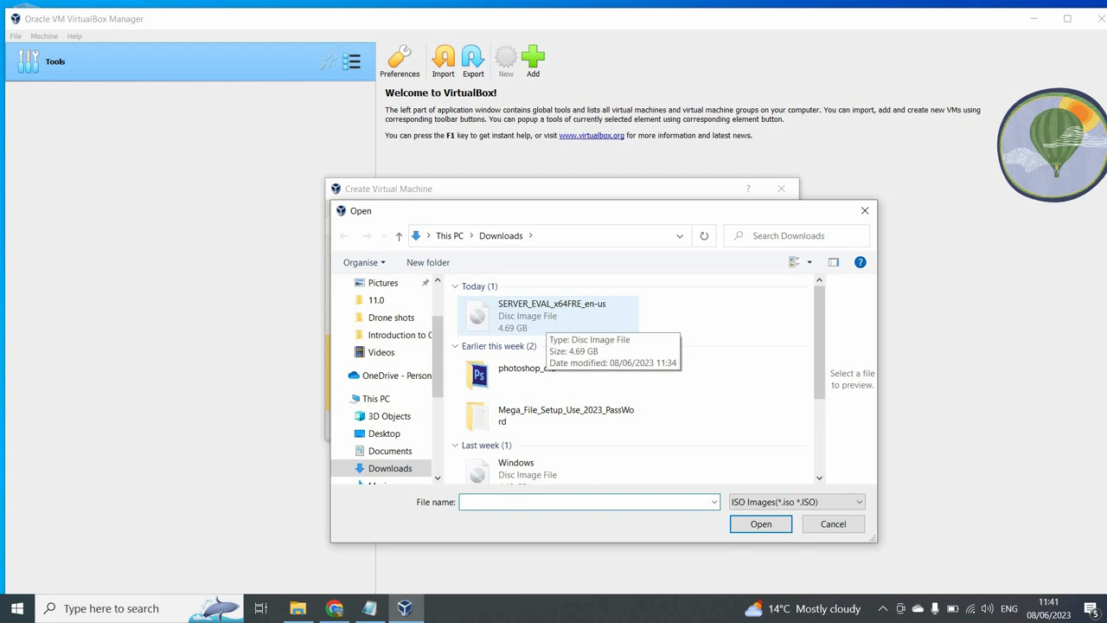
double_click(547, 317)
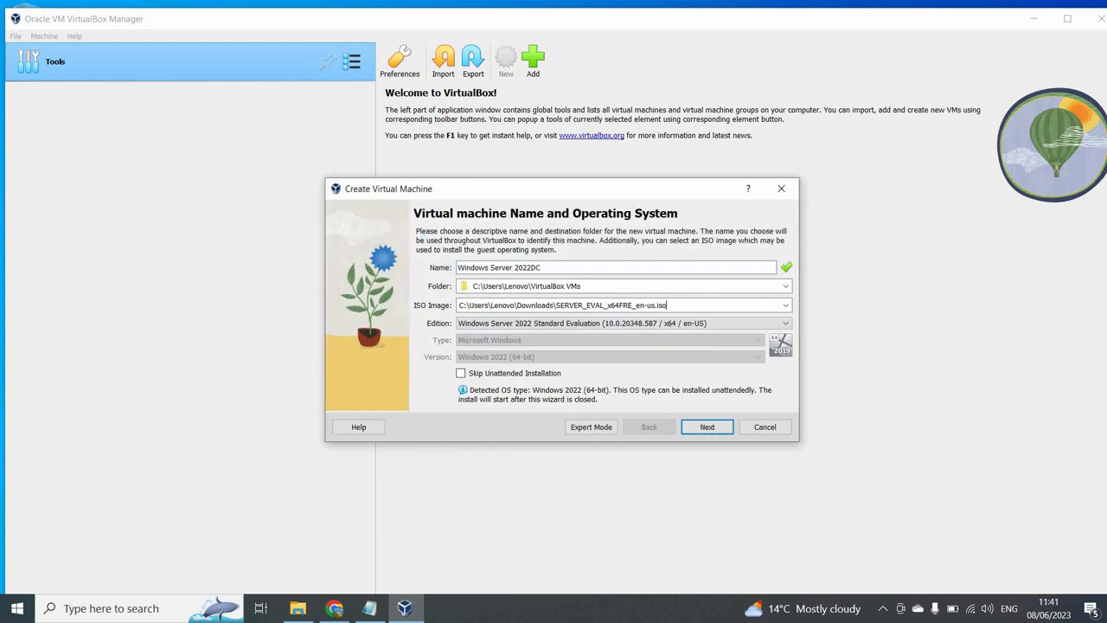
left_click(461, 373)
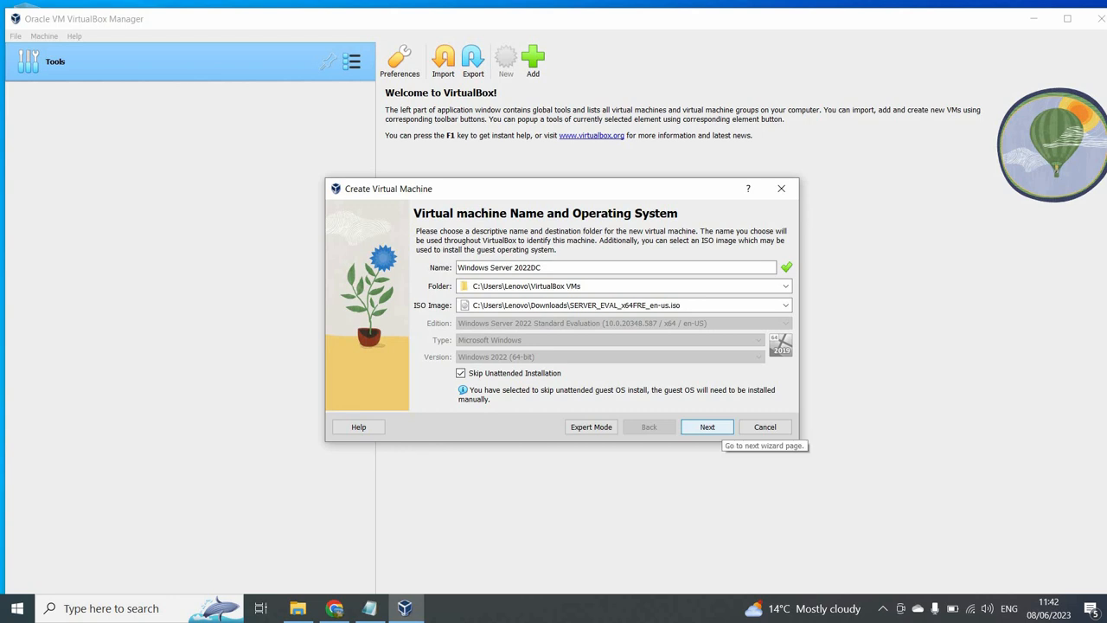
- Give the VM 4096 MB base memory, 2 processors and the default 50 GB disk, and finish
left_click(711, 429)
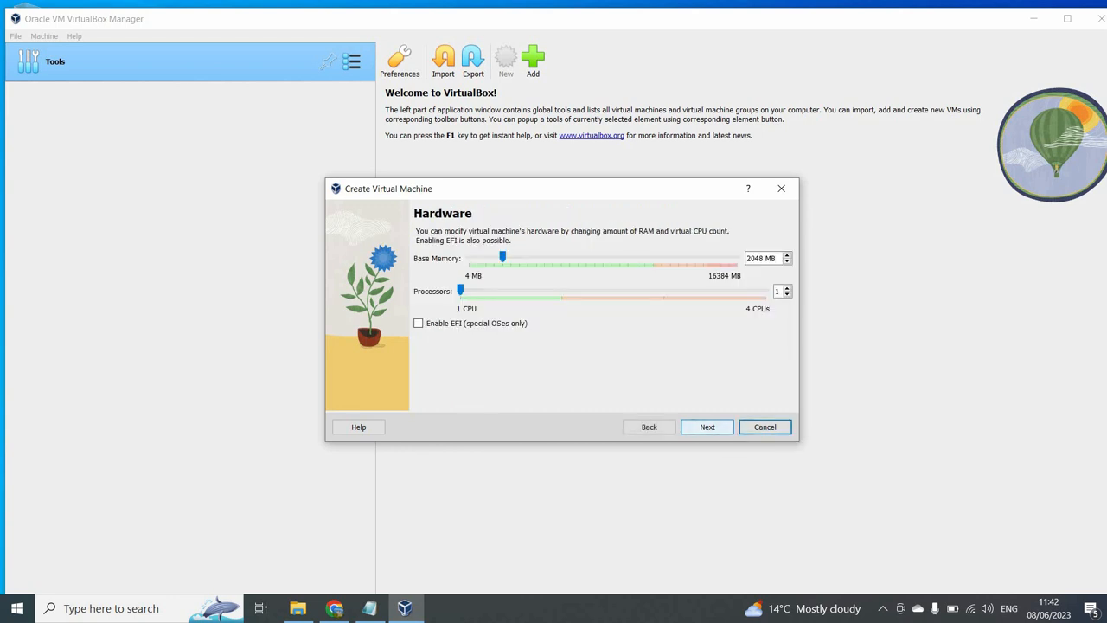
left_click_drag(747, 258, 777, 258)
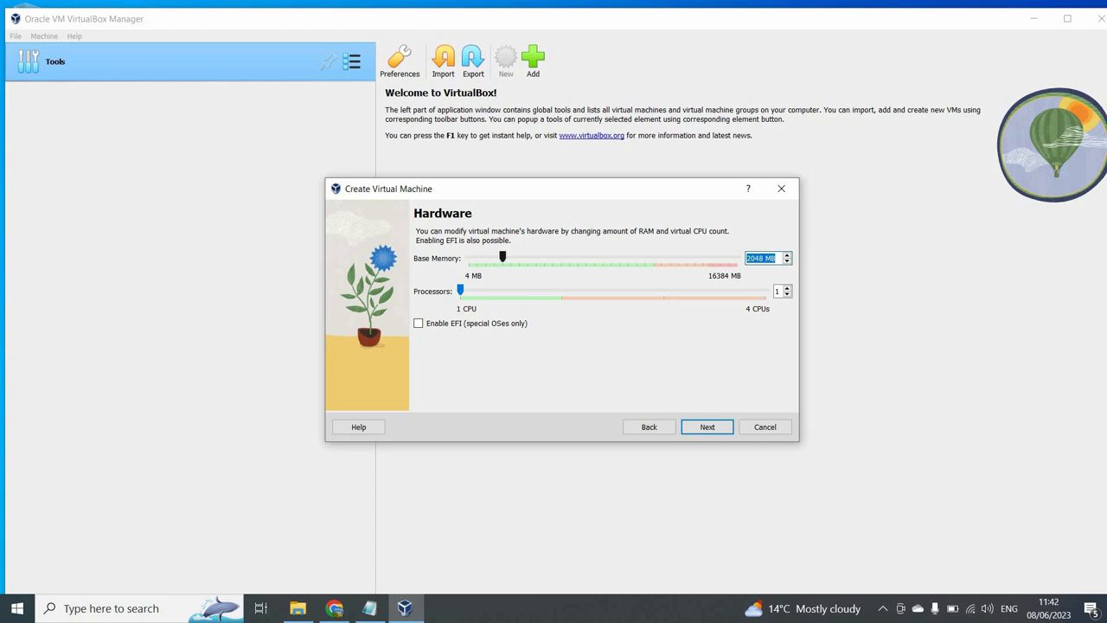
left_click_drag(503, 257, 535, 257)
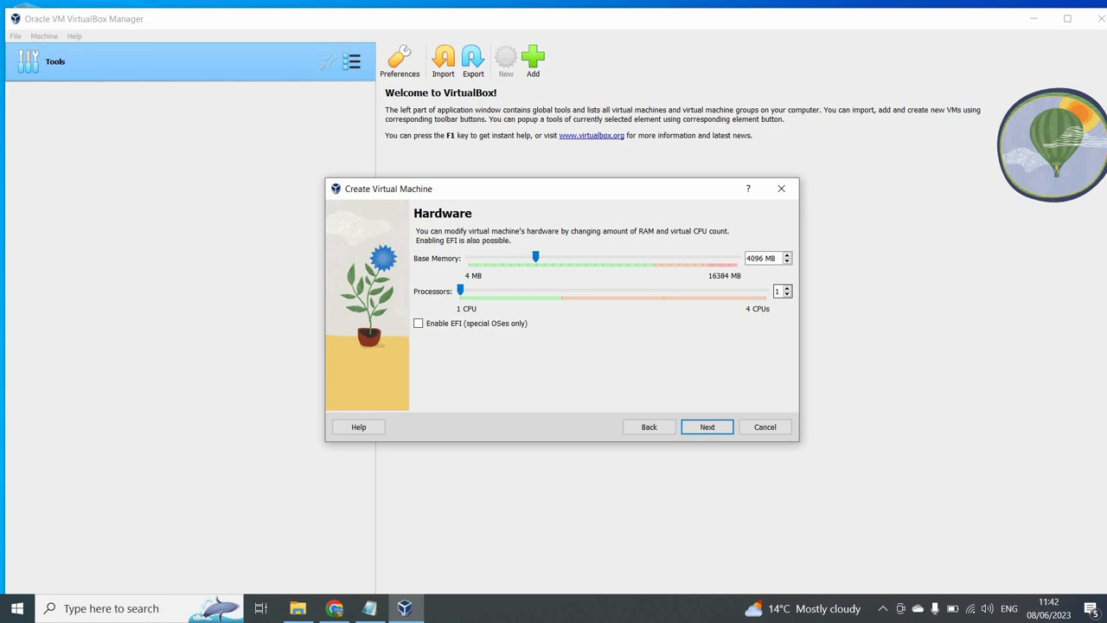
key("Up")
key("Return")
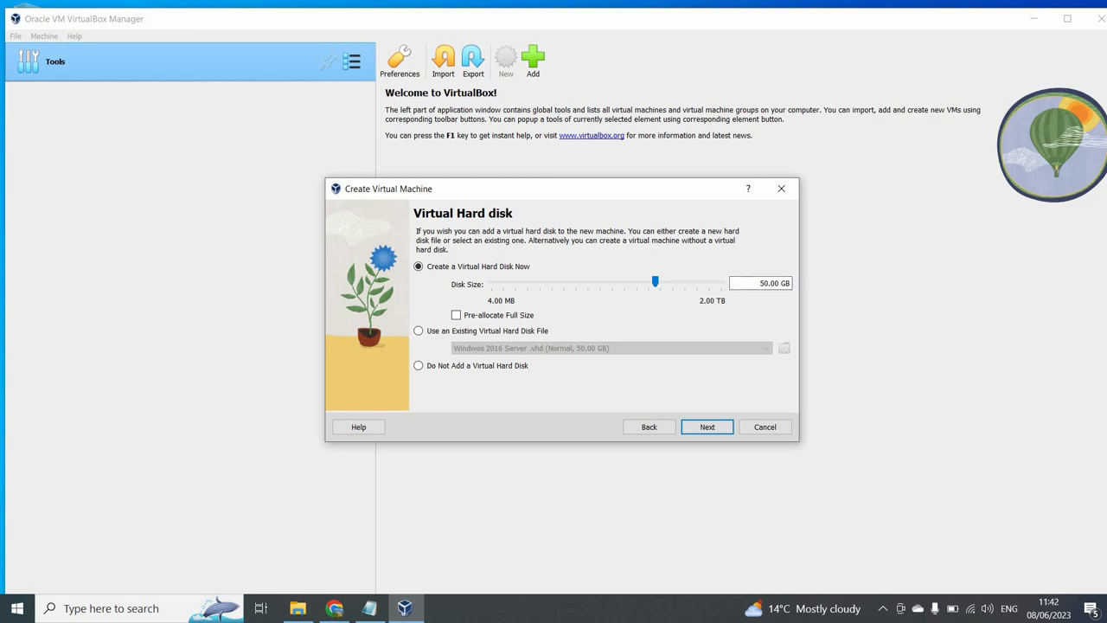
key("Return")
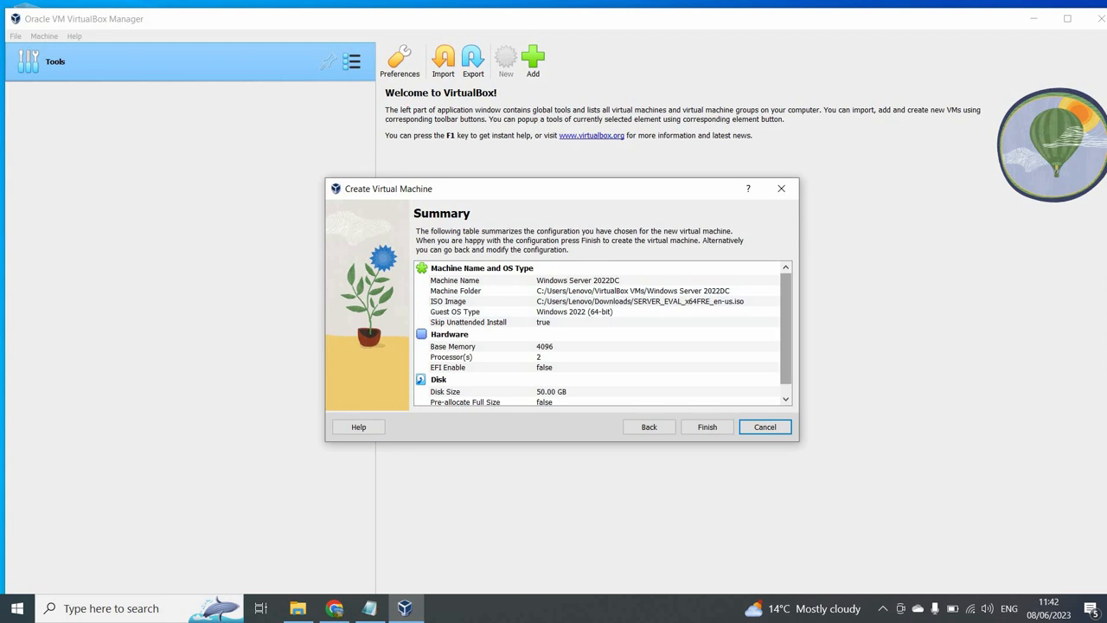
left_click_drag(786, 319, 786, 330)
left_click(707, 426)
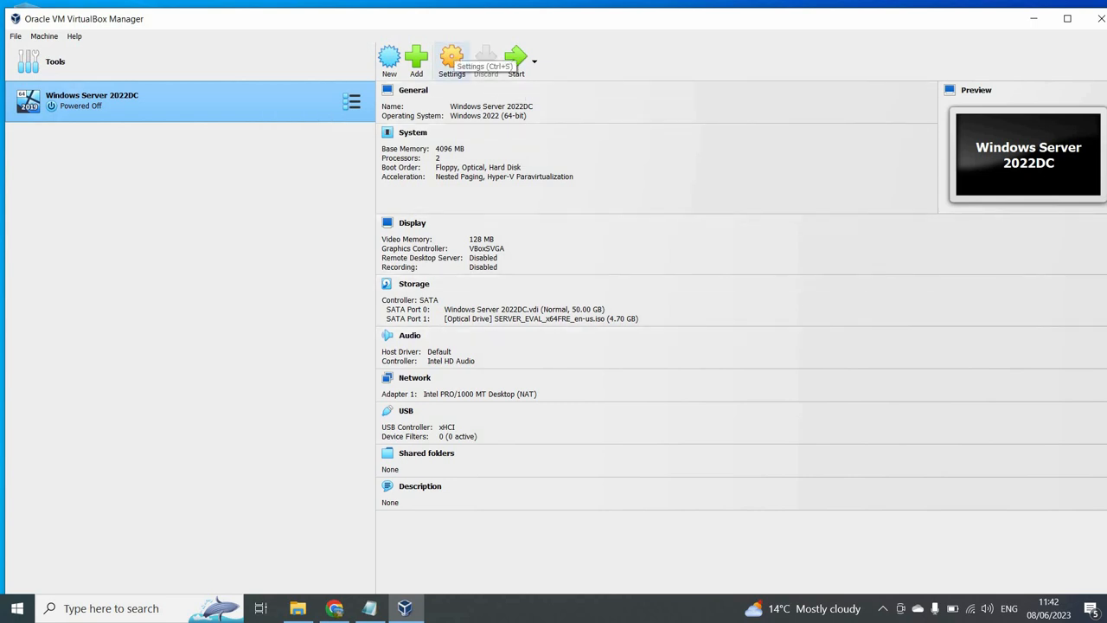
- Review the VM settings, keeping 128 MB video memory, and boot it into Windows Server setup
left_click(451, 58)
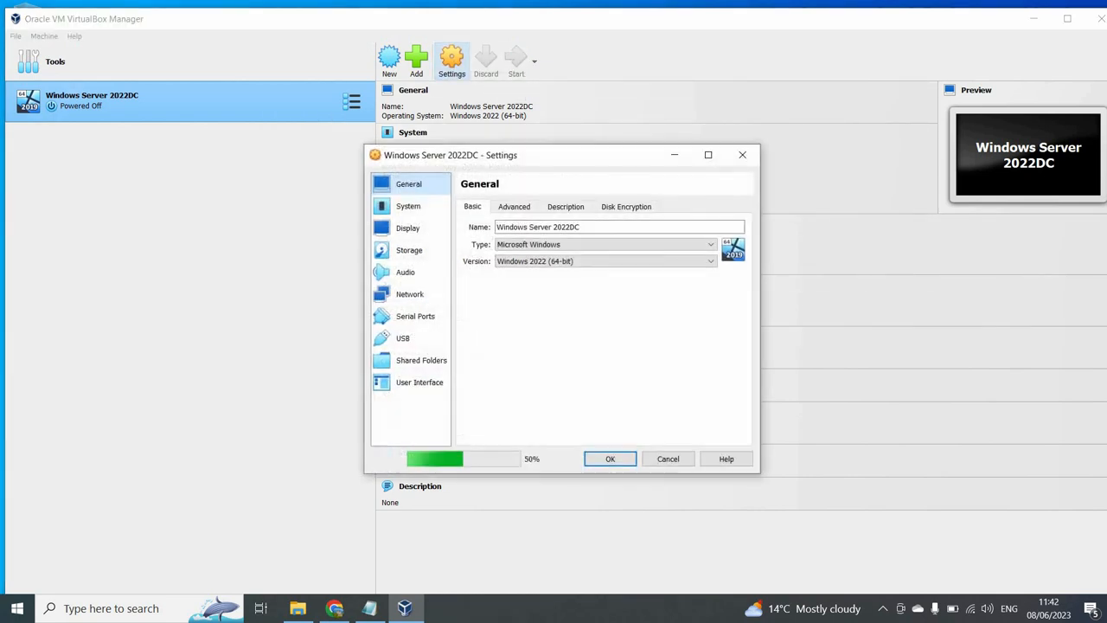
left_click(409, 250)
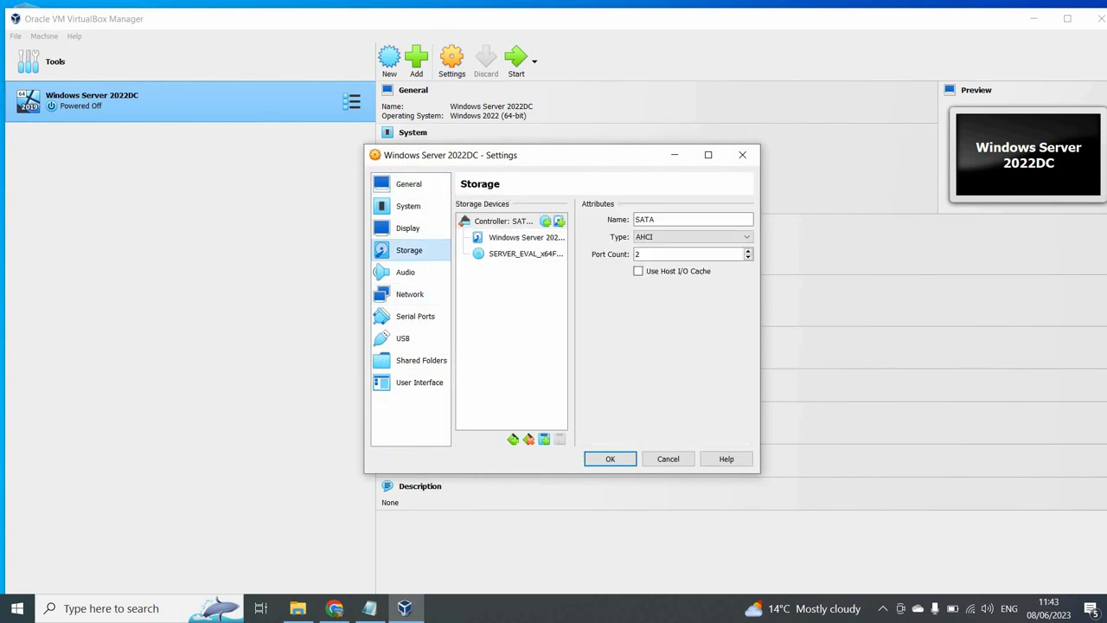
left_click(405, 272)
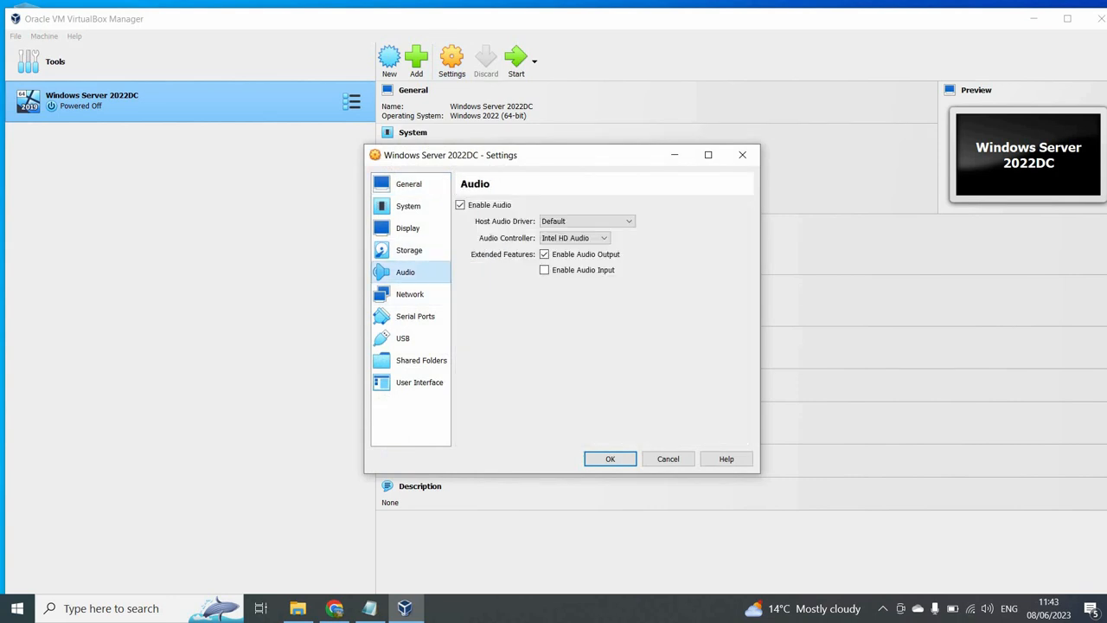
left_click(408, 228)
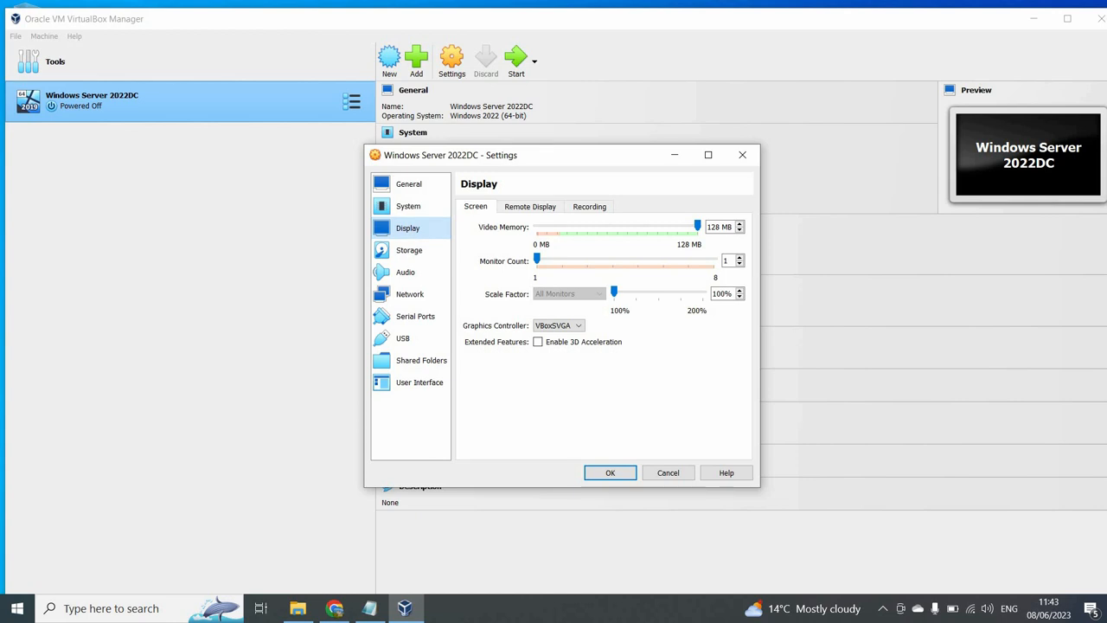
left_click(610, 473)
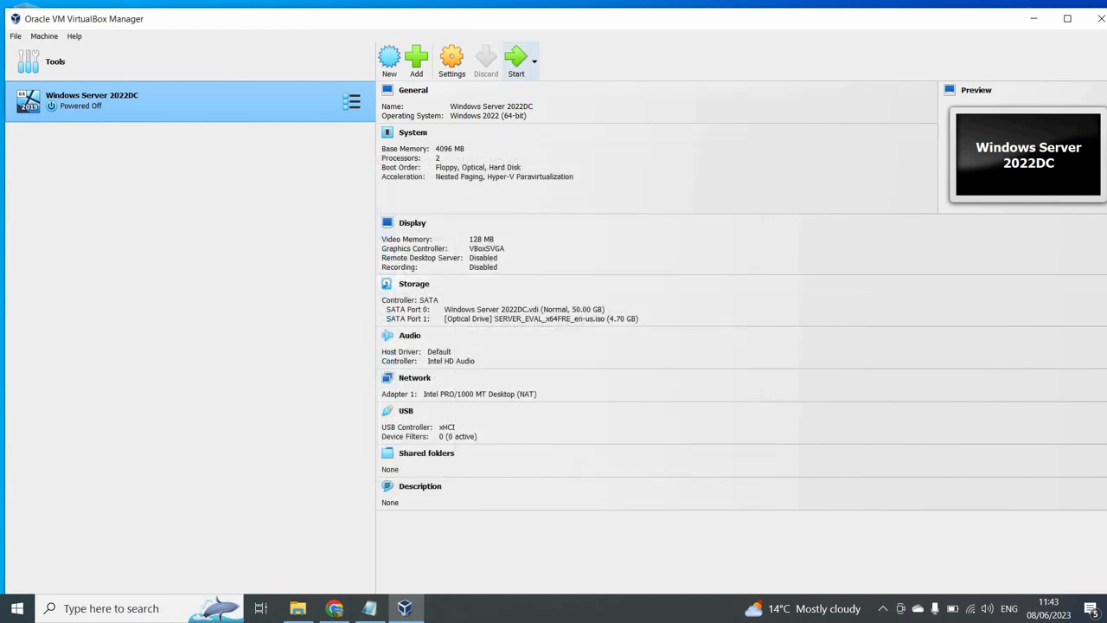
left_click(517, 58)
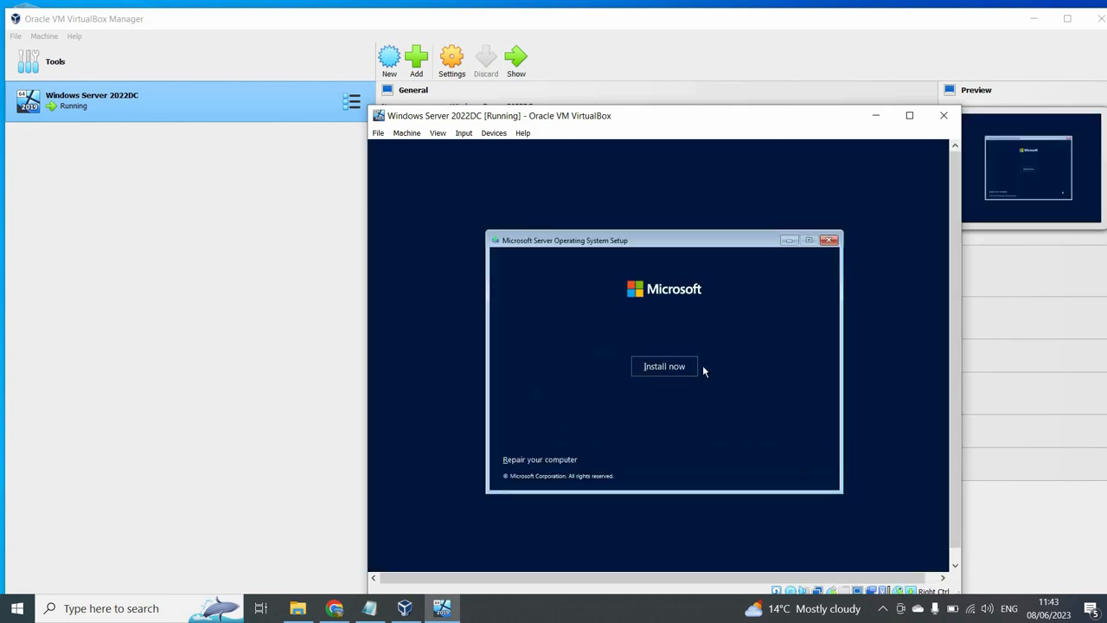
- Start a custom install of Windows Server Standard Evaluation (Desktop Experience), accepting the license
left_click(687, 369)
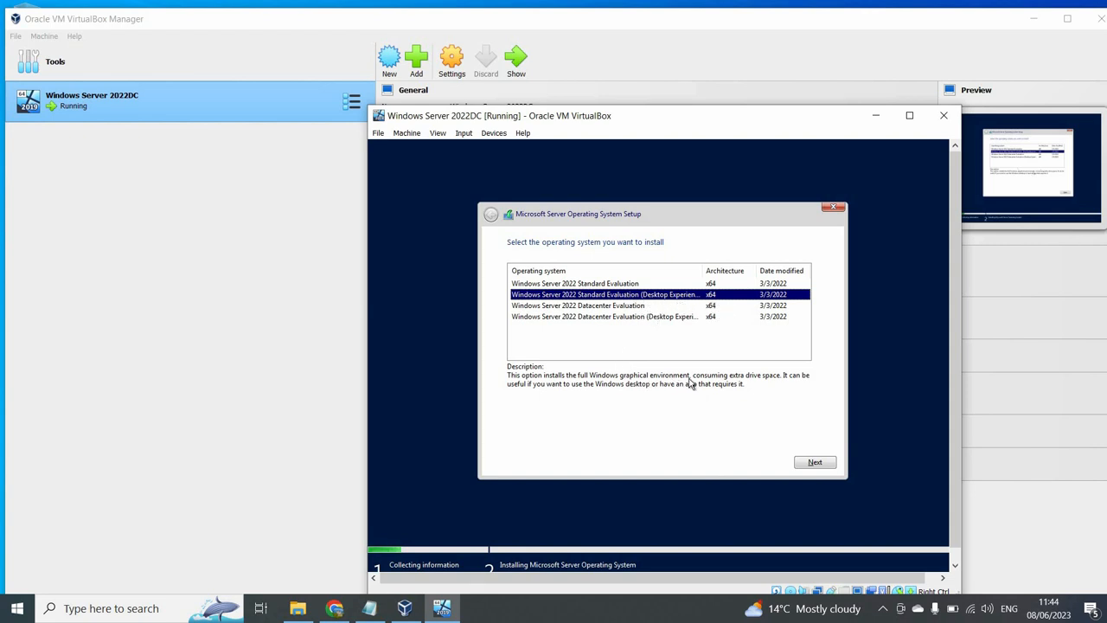
left_click(813, 463)
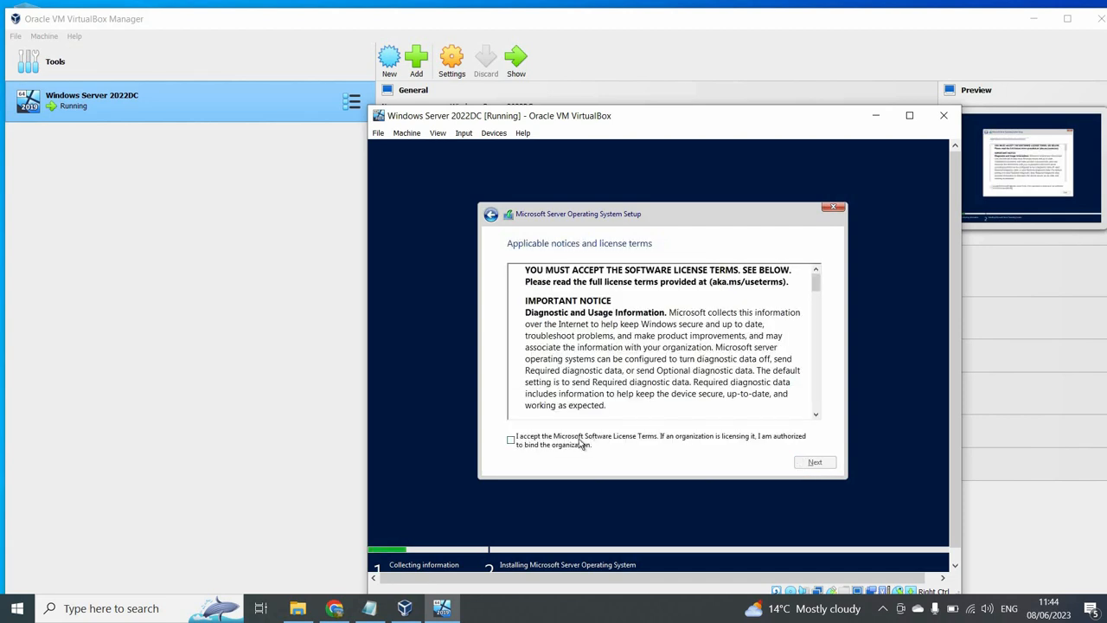
left_click(578, 444)
left_click(814, 463)
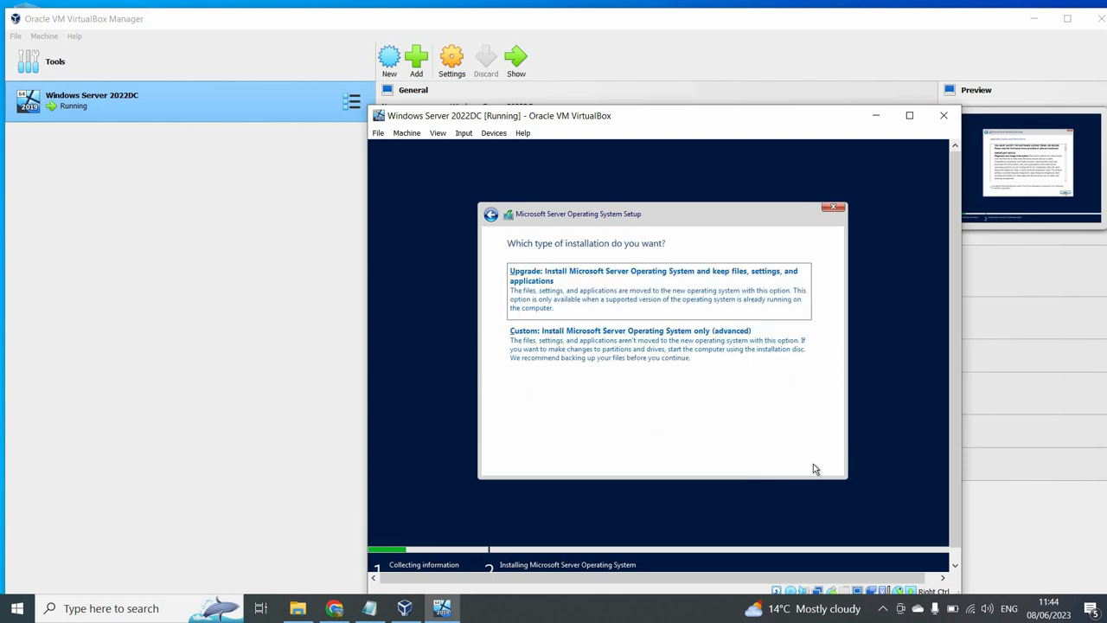
left_click(666, 358)
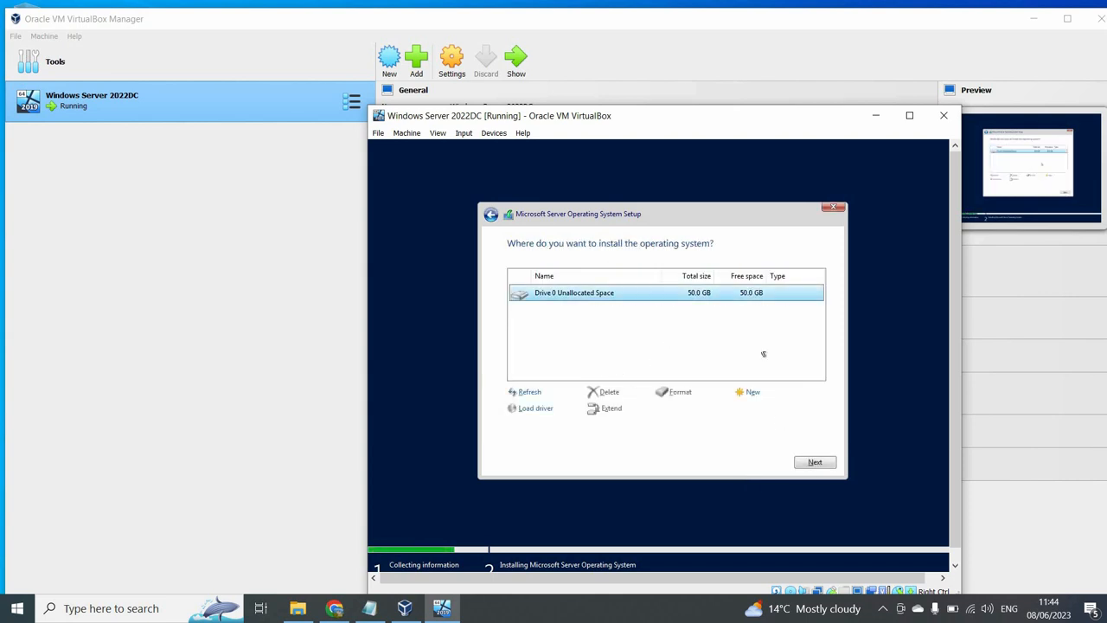
- Create a 35000 MB partition on Drive 0, accepting the extra system partitions
left_click(751, 395)
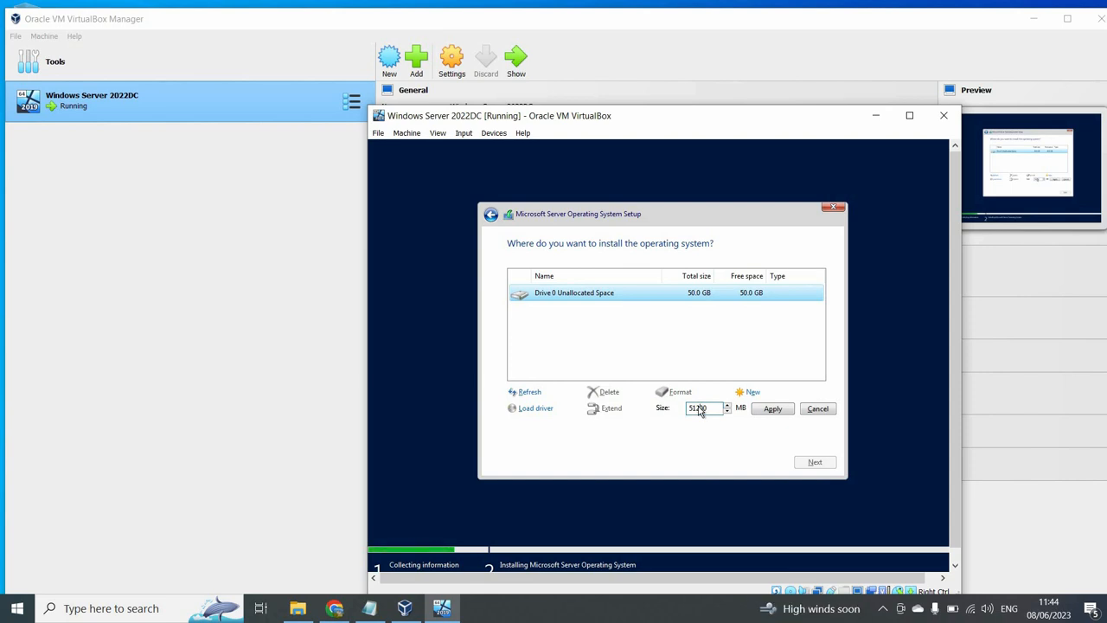
key("BackSpace")
key("BackSpace")
key("BackSpace")
key("BackSpace")
type("3500")
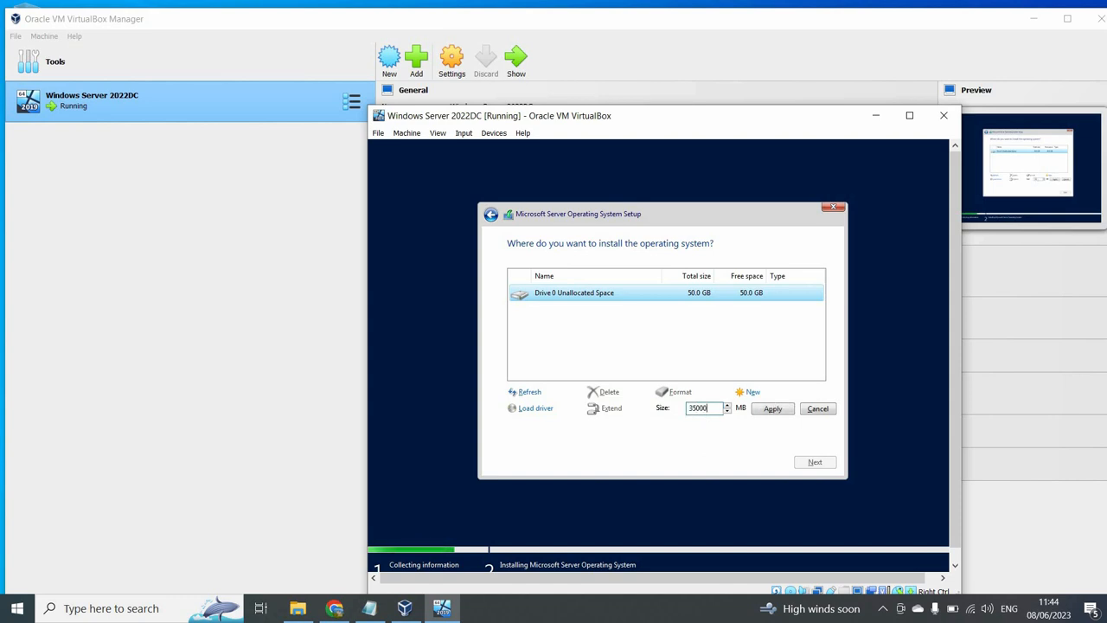
left_click(784, 408)
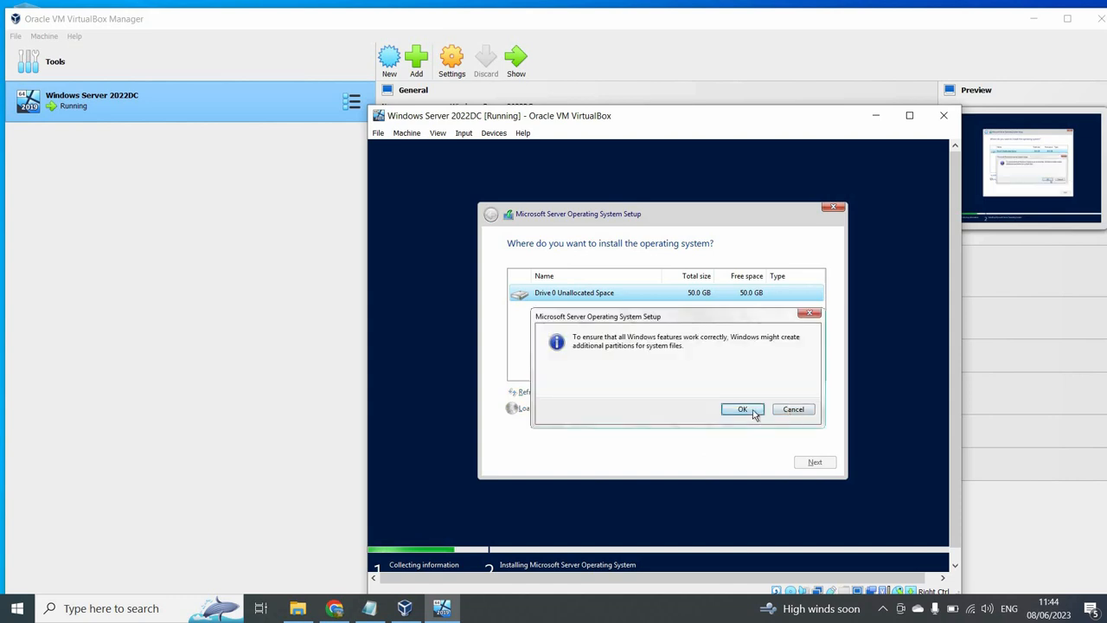
left_click(741, 409)
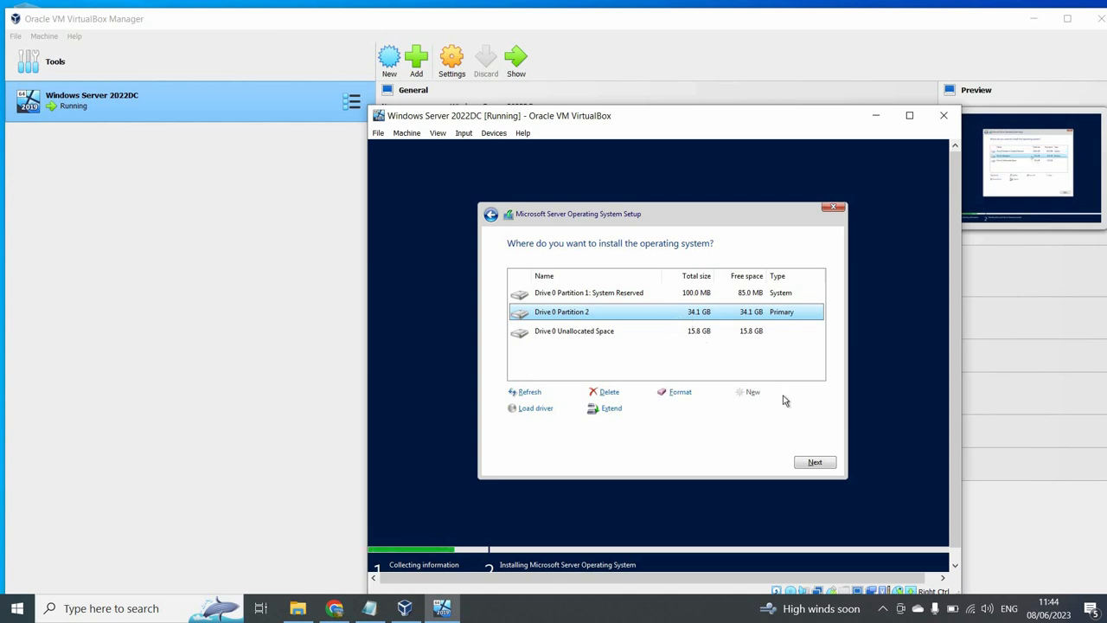
- Install Windows Server onto Drive 0 Partition 2 and restart once installation completes
left_click(814, 463)
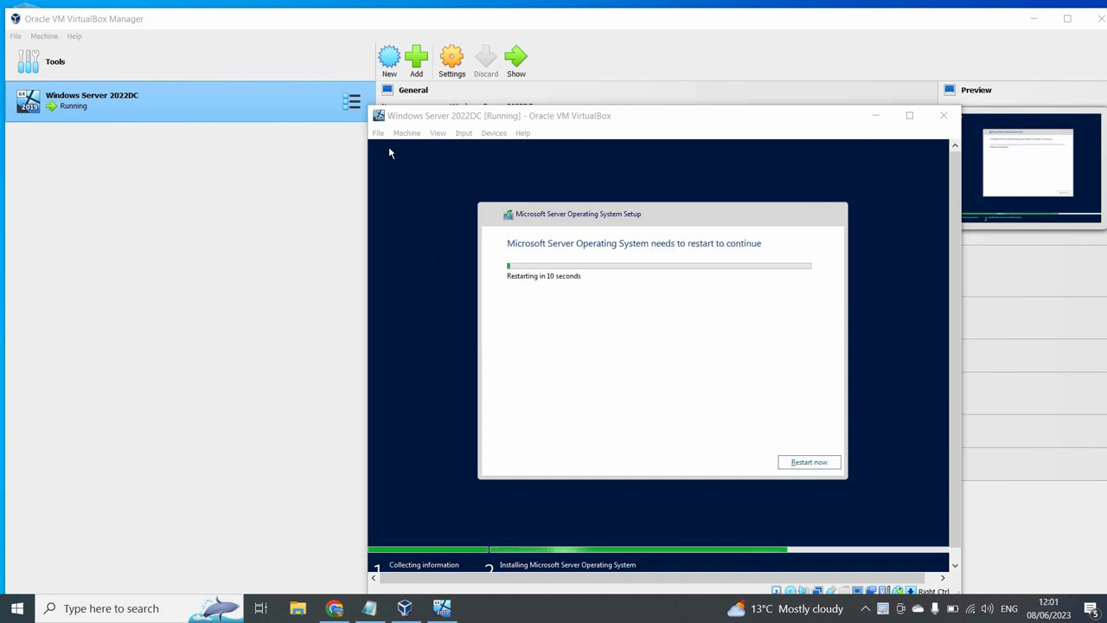
left_click(830, 464)
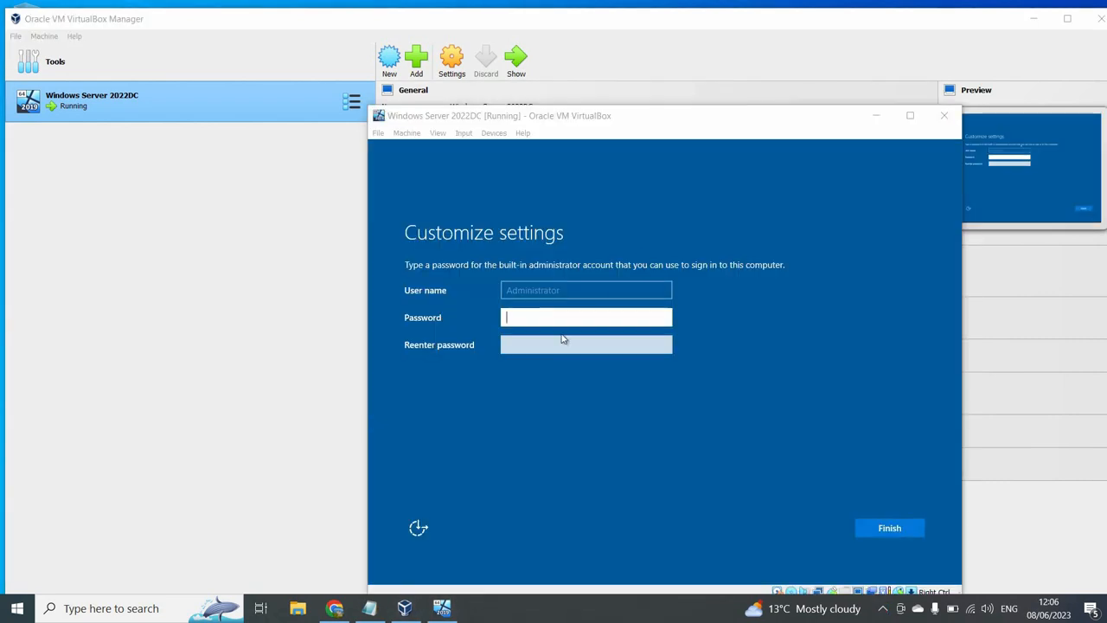
- Set and confirm the built-in Administrator password
left_click(553, 320)
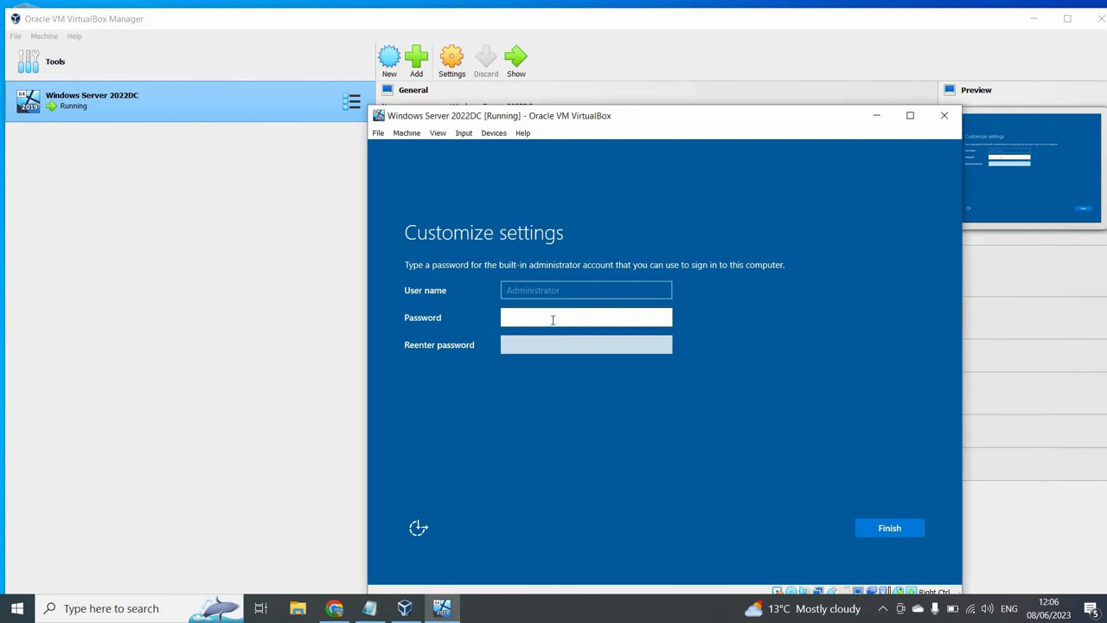
type("••••••••••")
key("Tab")
type("••••••••••")
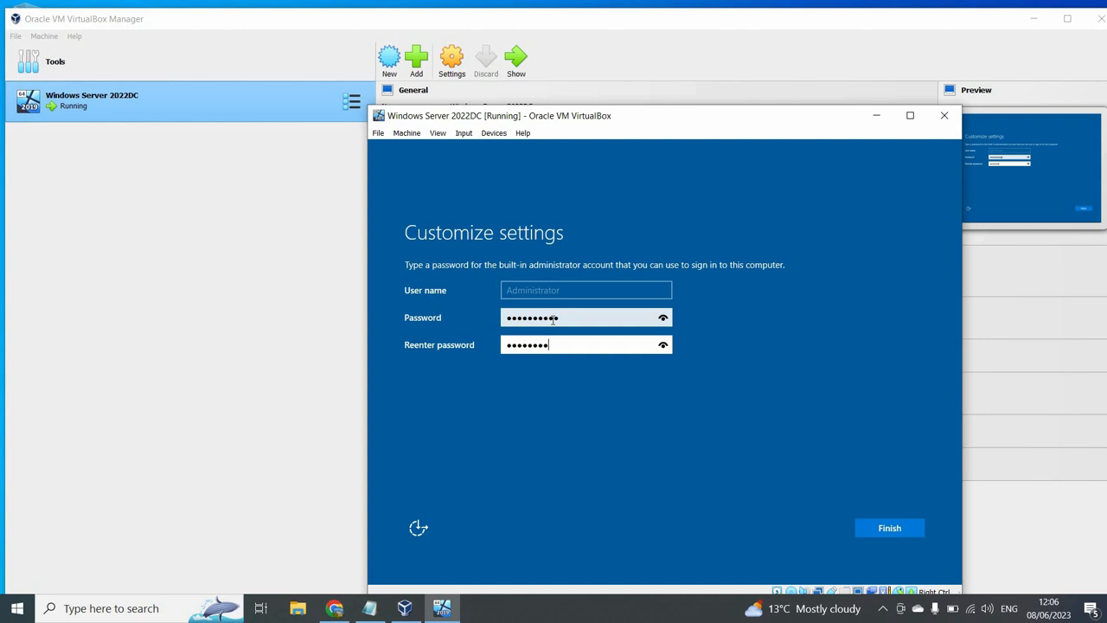
key("Return")
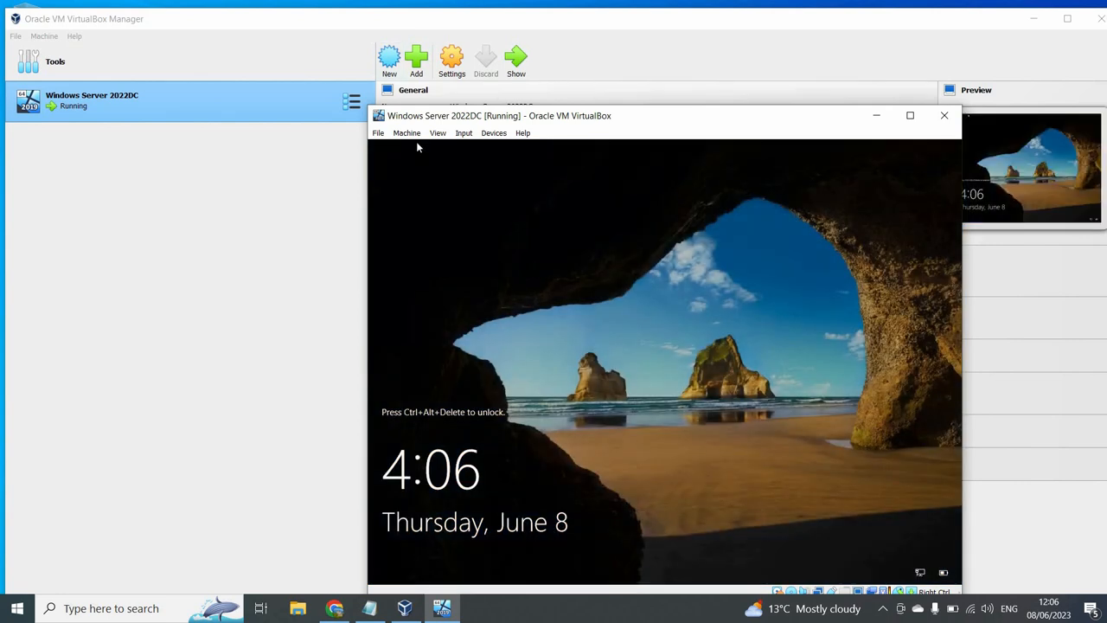
- Send Ctrl-Alt-Del through Input > Keyboard, sign in as Administrator, and minimise Server Manager
left_click(464, 132)
key("Right")
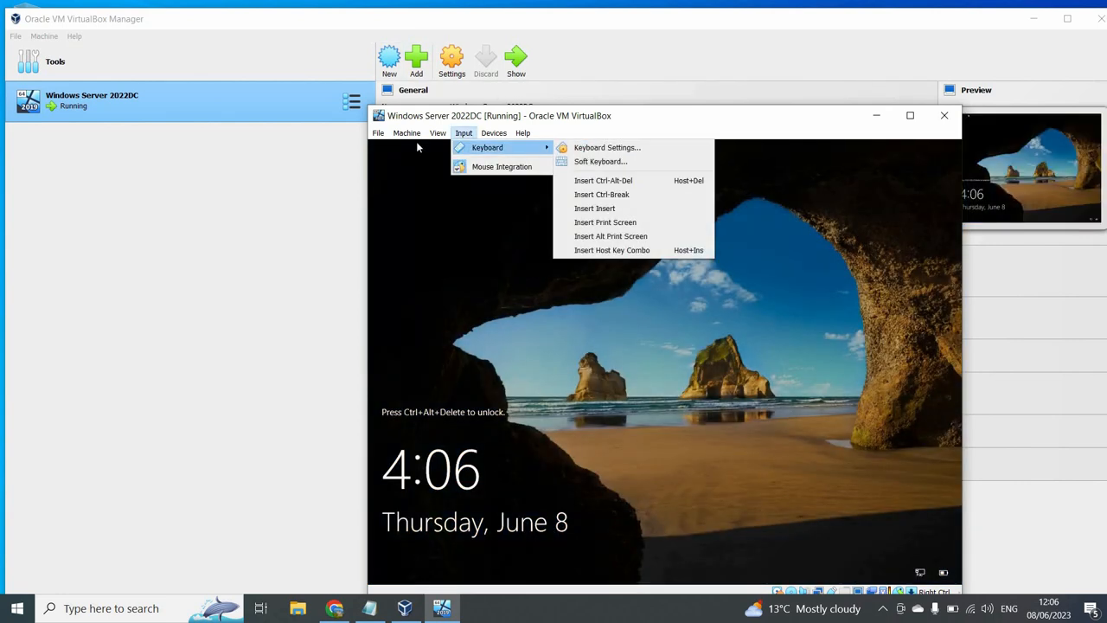
key("Down")
key("Down")
key("Return")
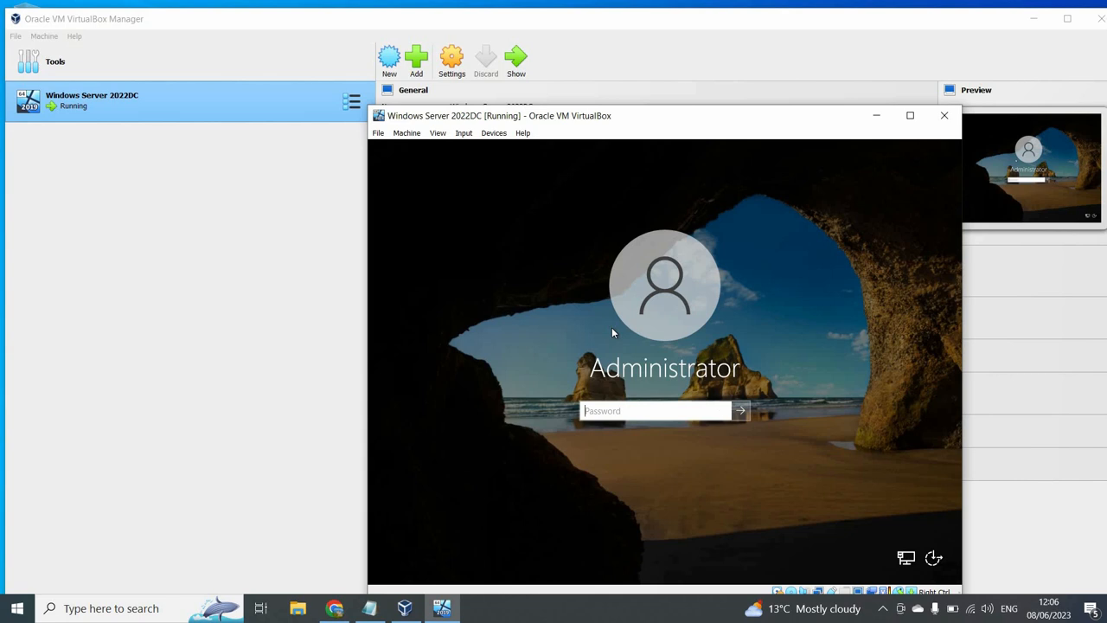
type("•••••••")
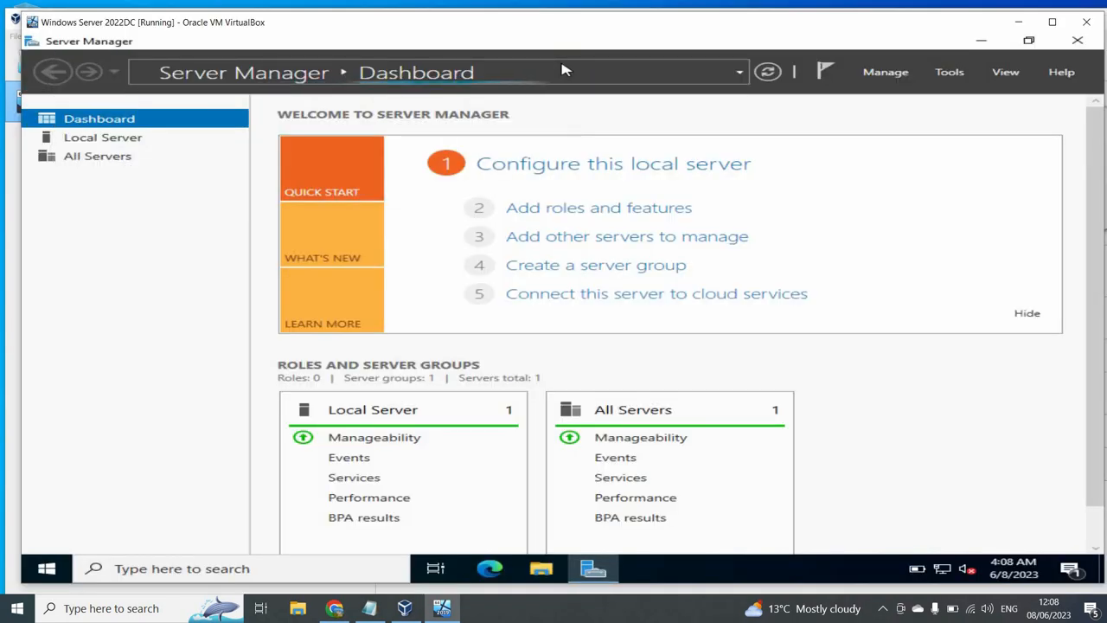
left_click(991, 44)
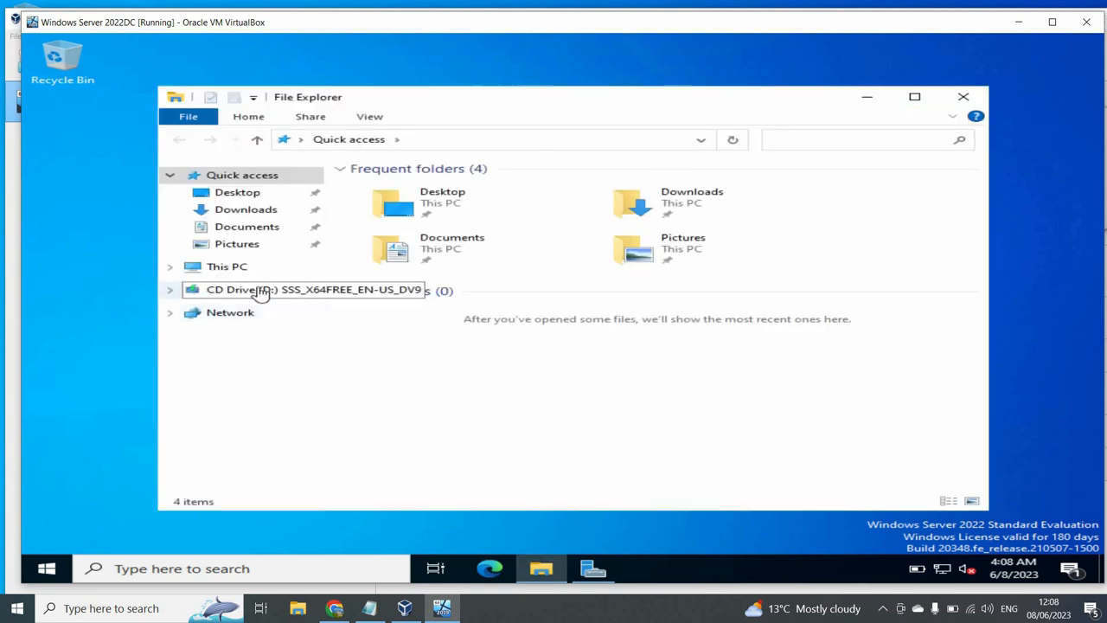
- Rename the computer to DC01 via This PC's properties and choose Restart now
right_click(247, 275)
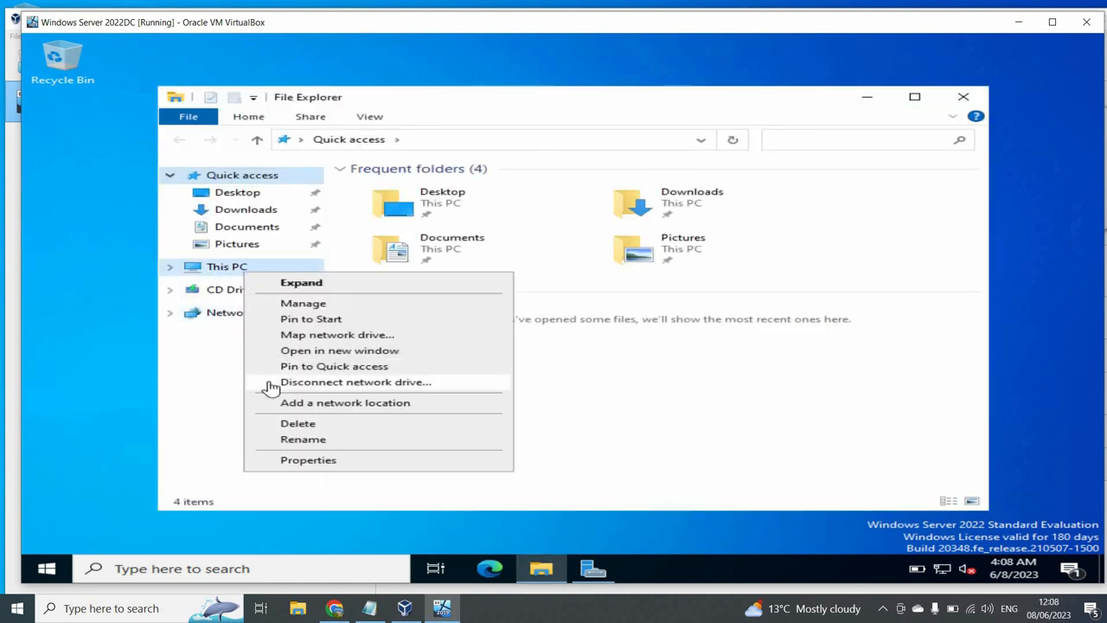
left_click(294, 461)
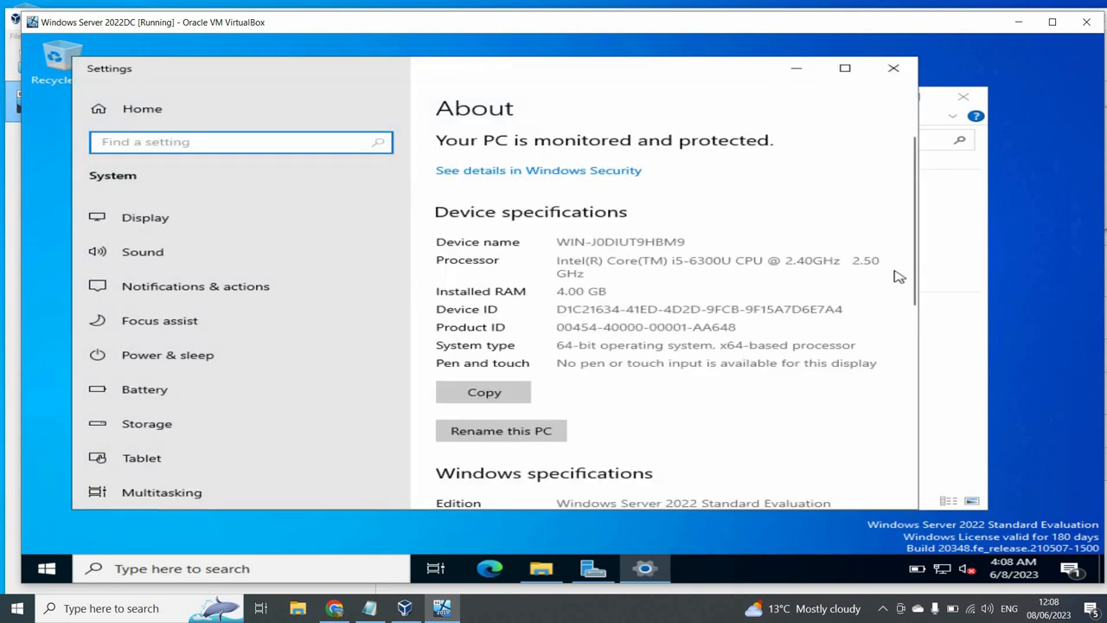
left_click(512, 433)
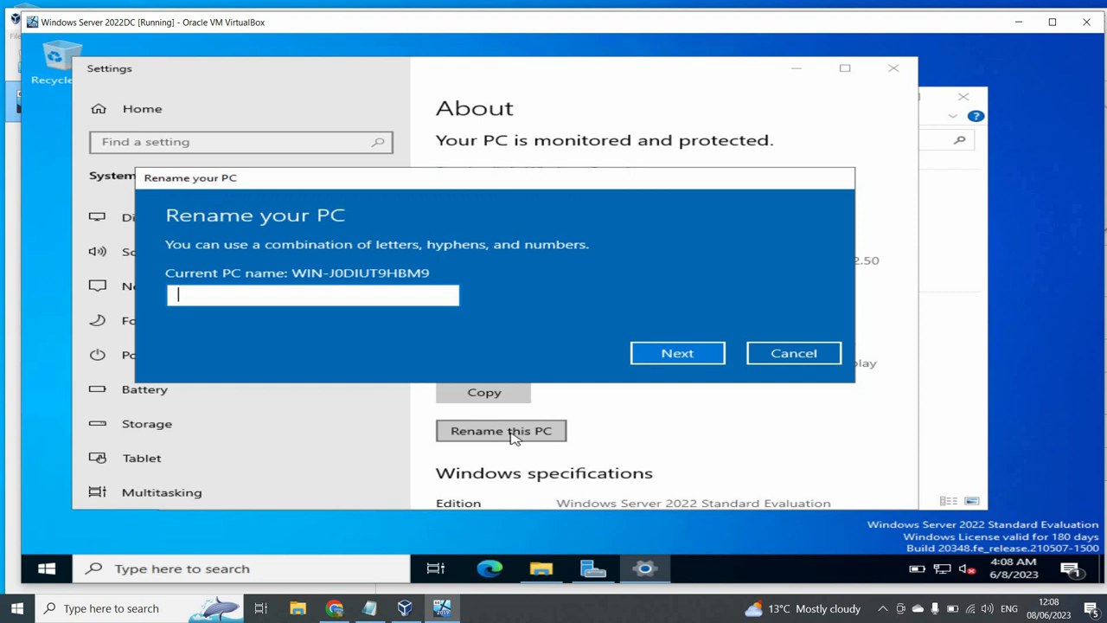
type("Server2")
key("BackSpace")
key("BackSpace")
key("BackSpace")
key("BackSpace")
key("BackSpace")
key("BackSpace")
key("BackSpace")
type("DC01")
left_click(695, 363)
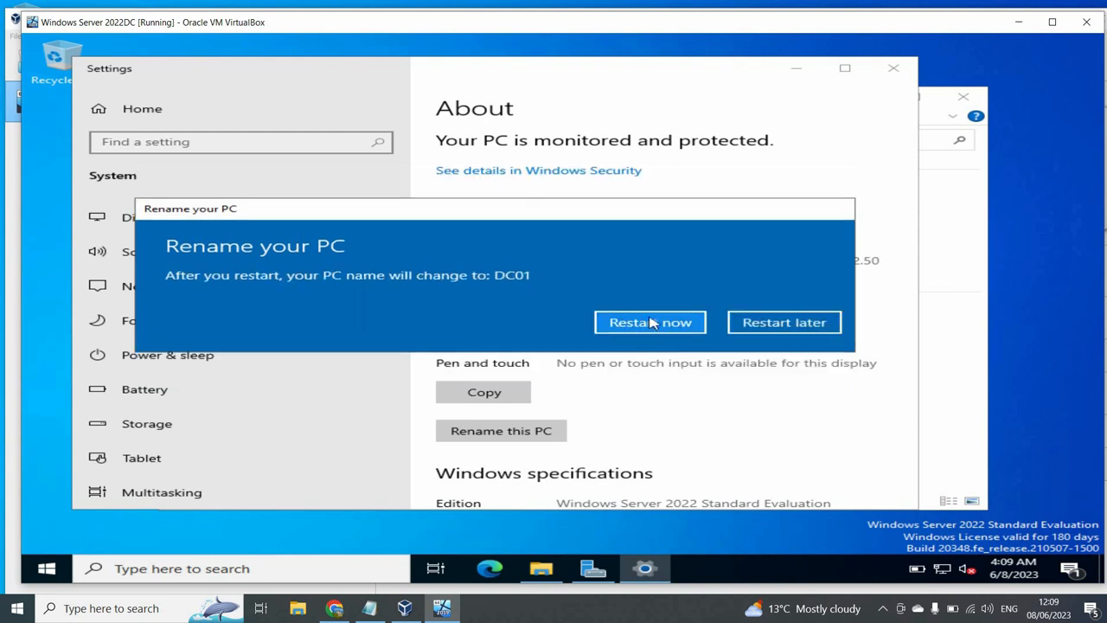
left_click(652, 323)
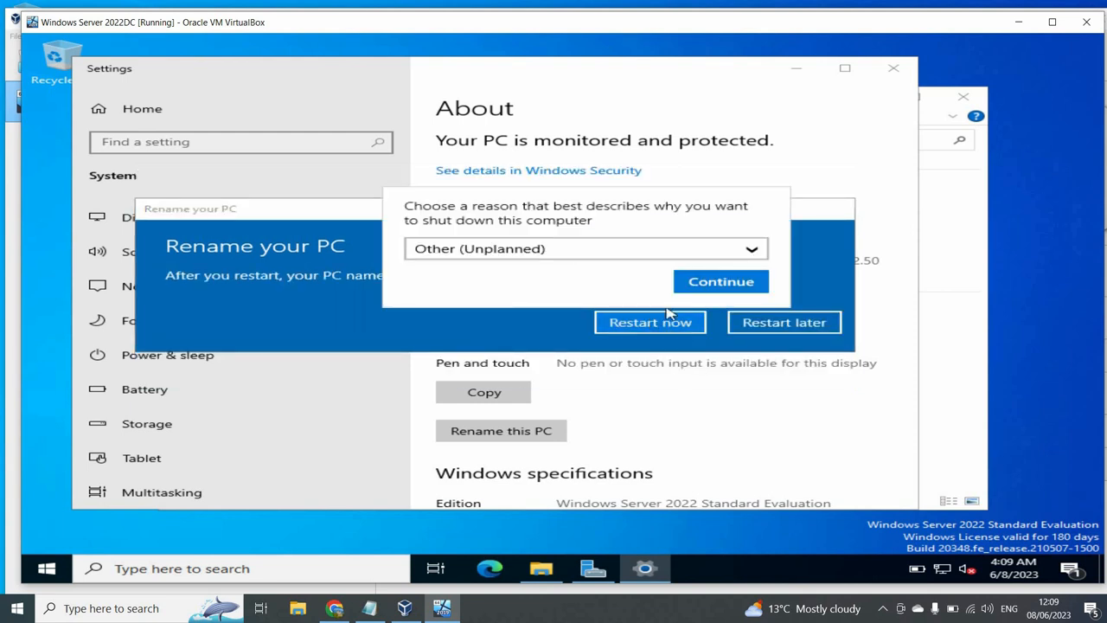
- Confirm the shutdown reason, then after reboot send Ctrl-Alt-Del and sign in as Administrator
left_click(711, 289)
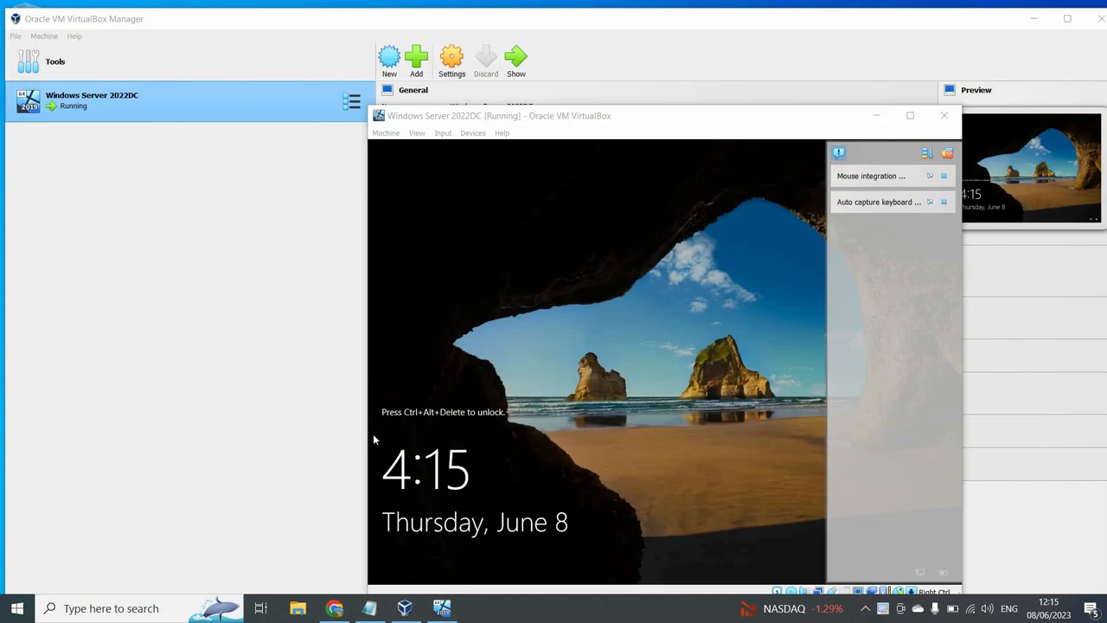
left_click(443, 133)
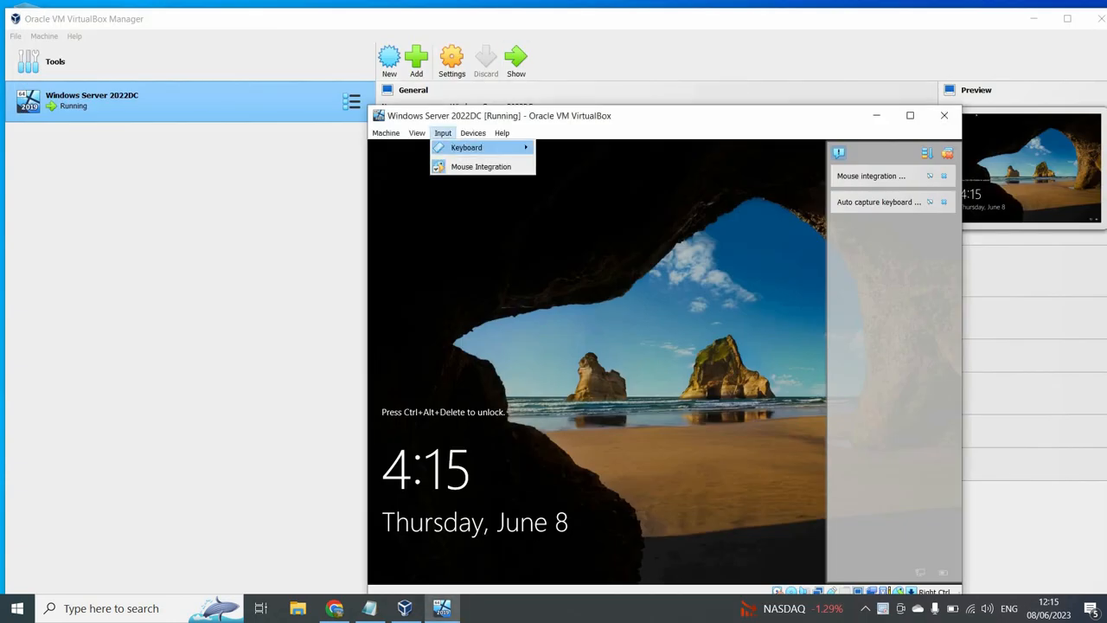
mouse_move(467, 148)
left_click(571, 178)
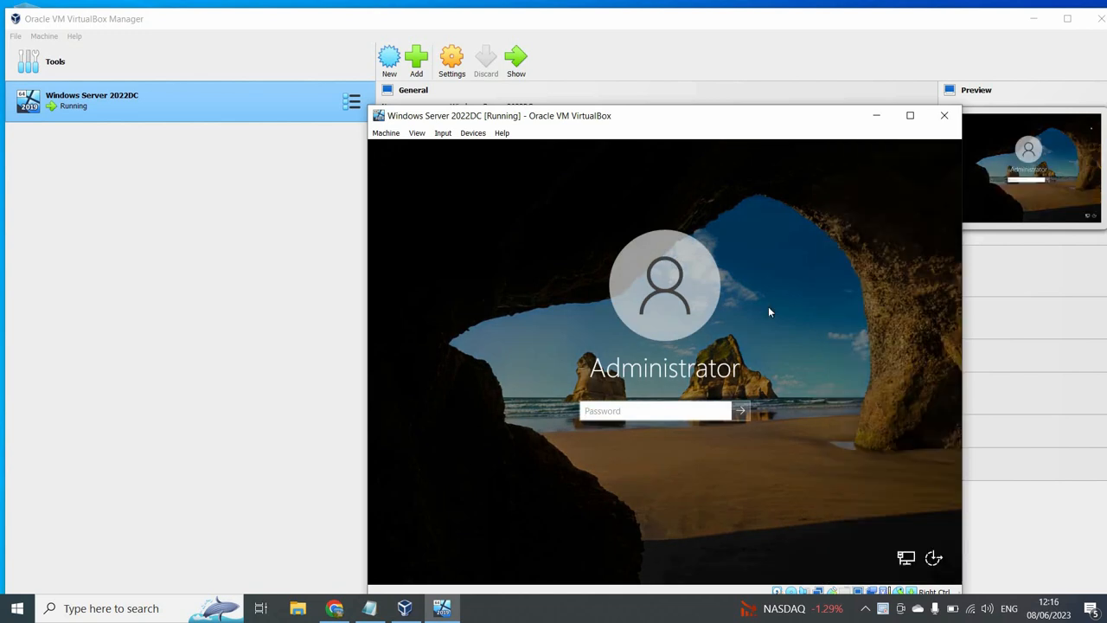
left_click(652, 411)
type("***")
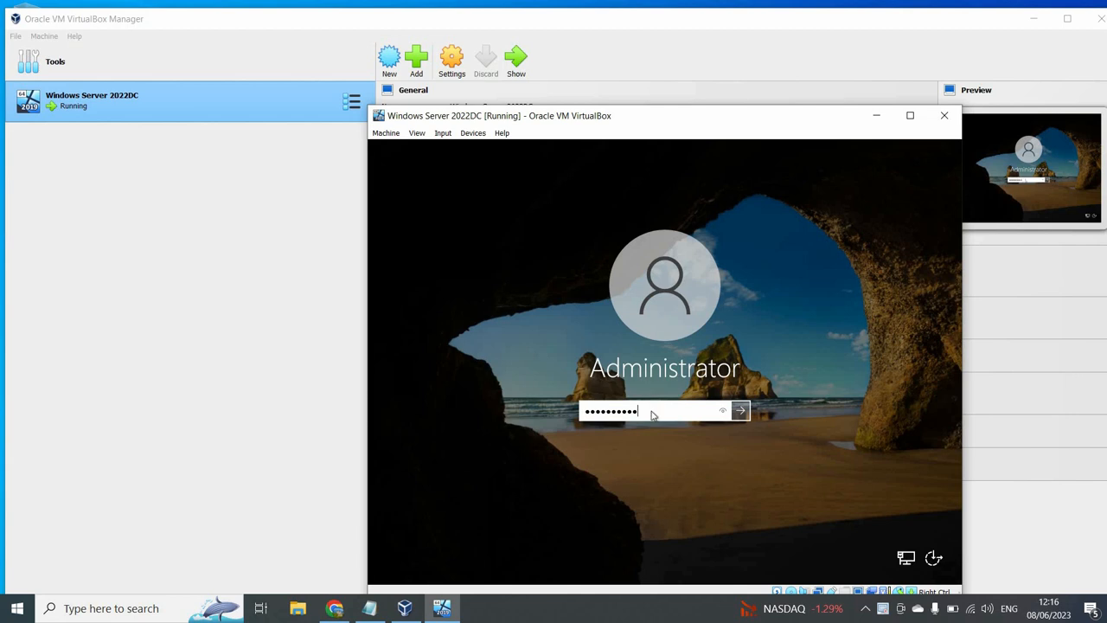
type("*******")
key("Return")
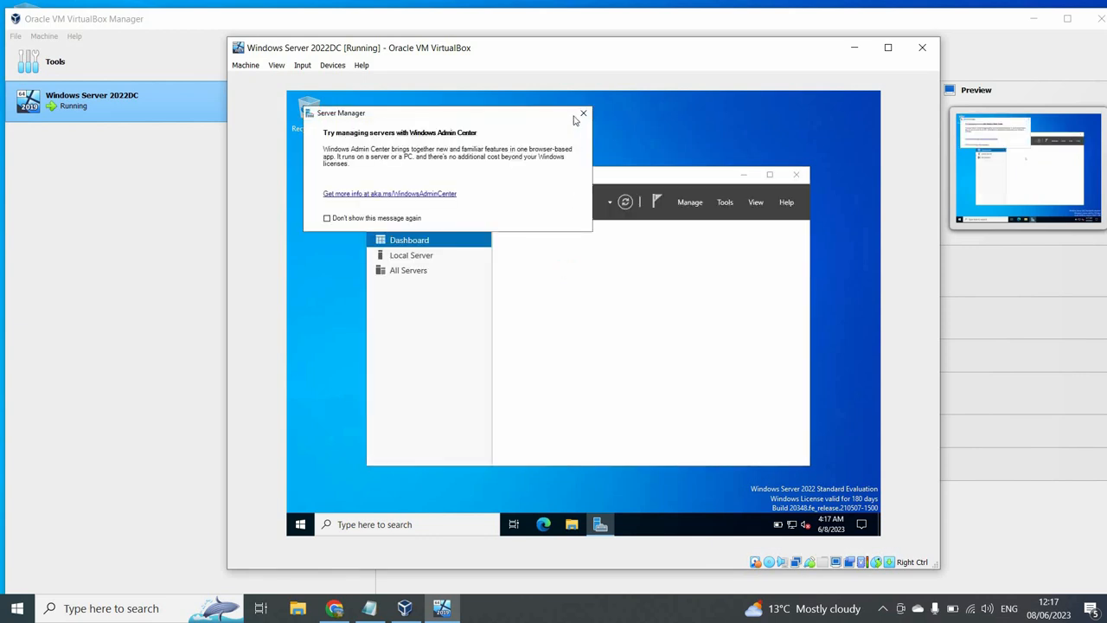
- Show DC01's Local Server properties in a maximized Server Manager and open the Ethernet adapter's network connections
left_click(584, 114)
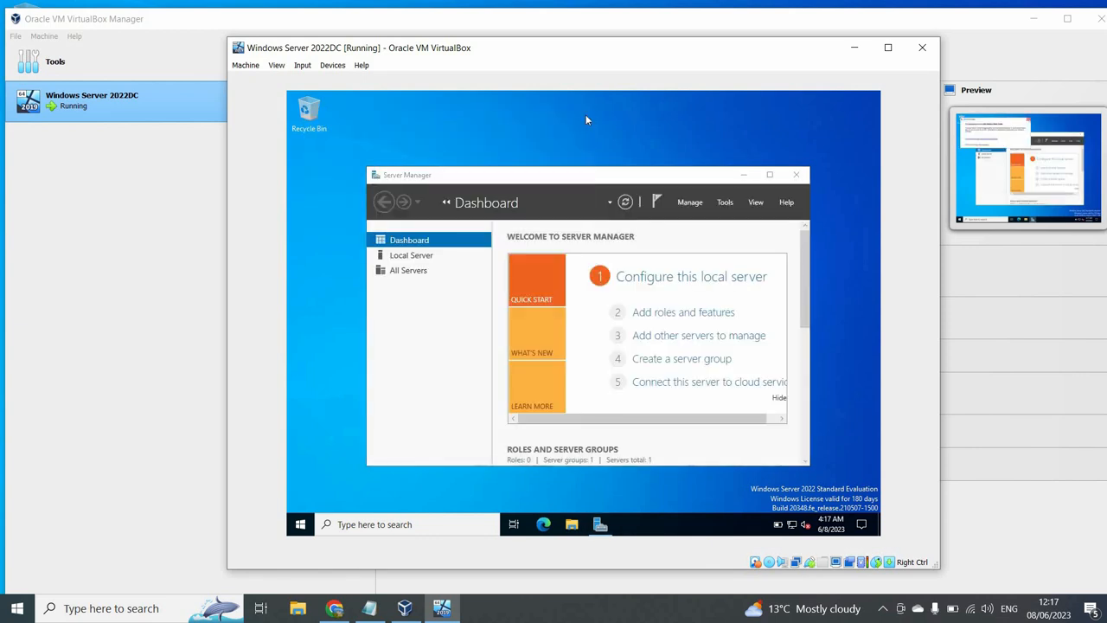
left_click(770, 176)
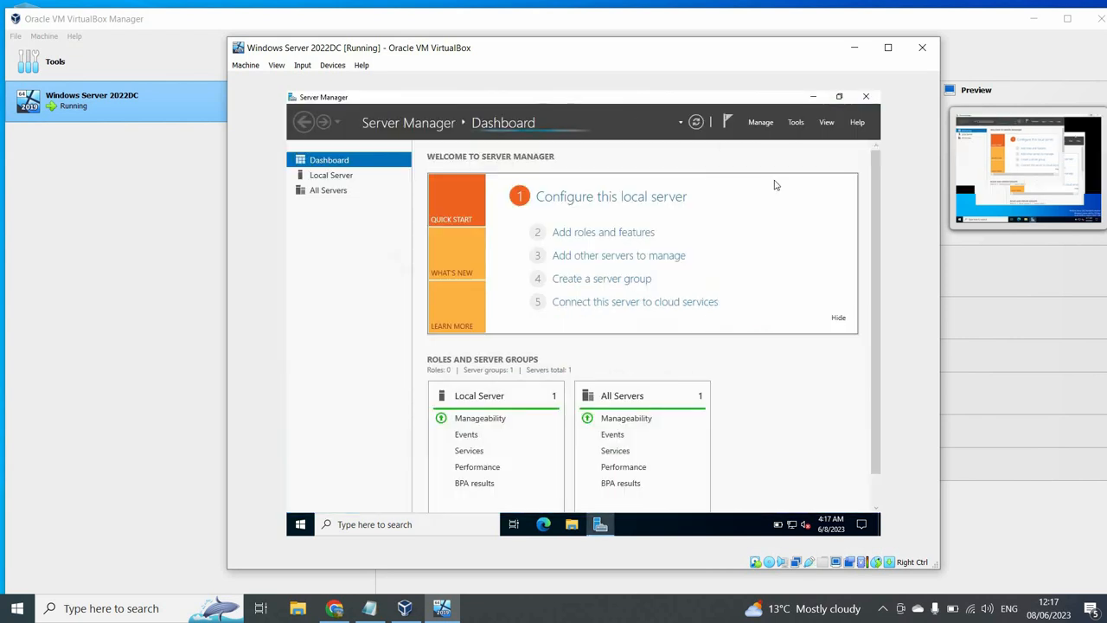
left_click(350, 177)
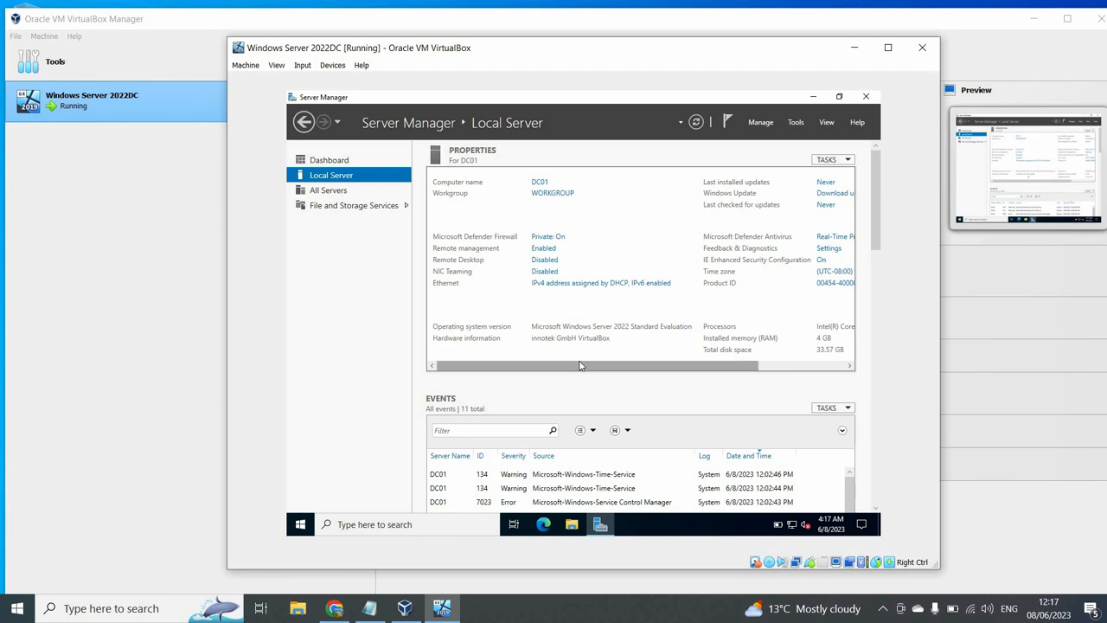
left_click_drag(575, 367, 668, 372)
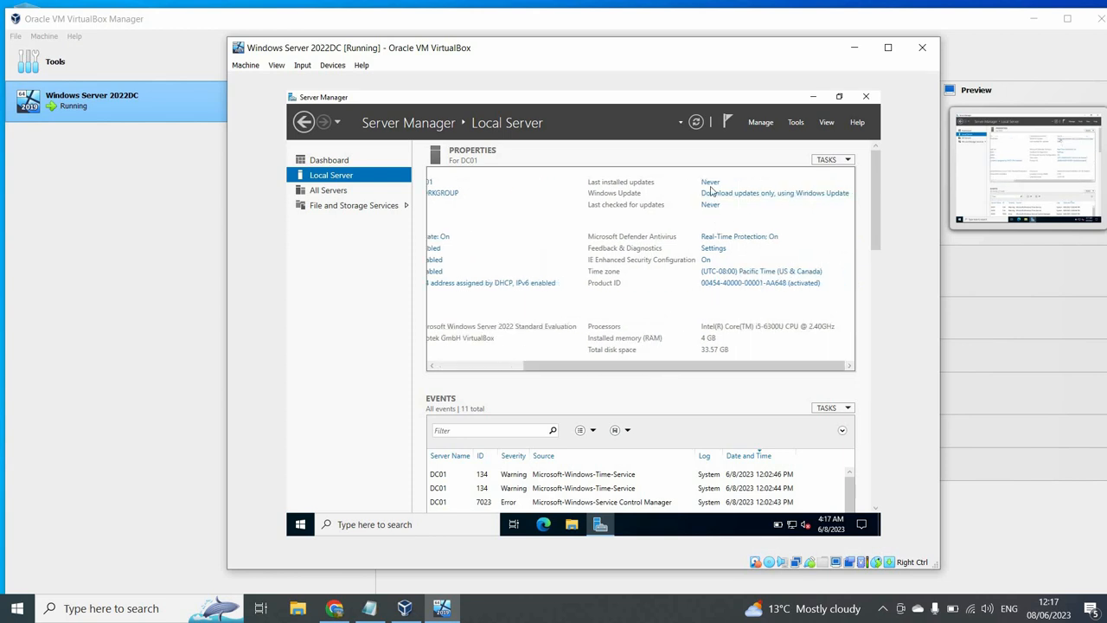
left_click_drag(691, 366, 593, 372)
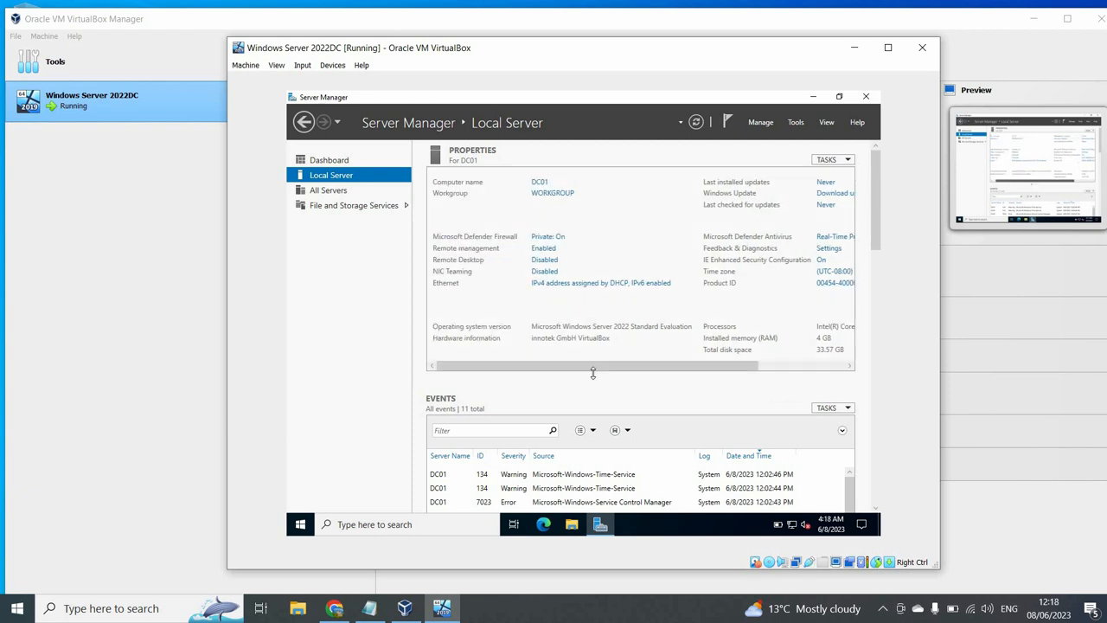
left_click(576, 288)
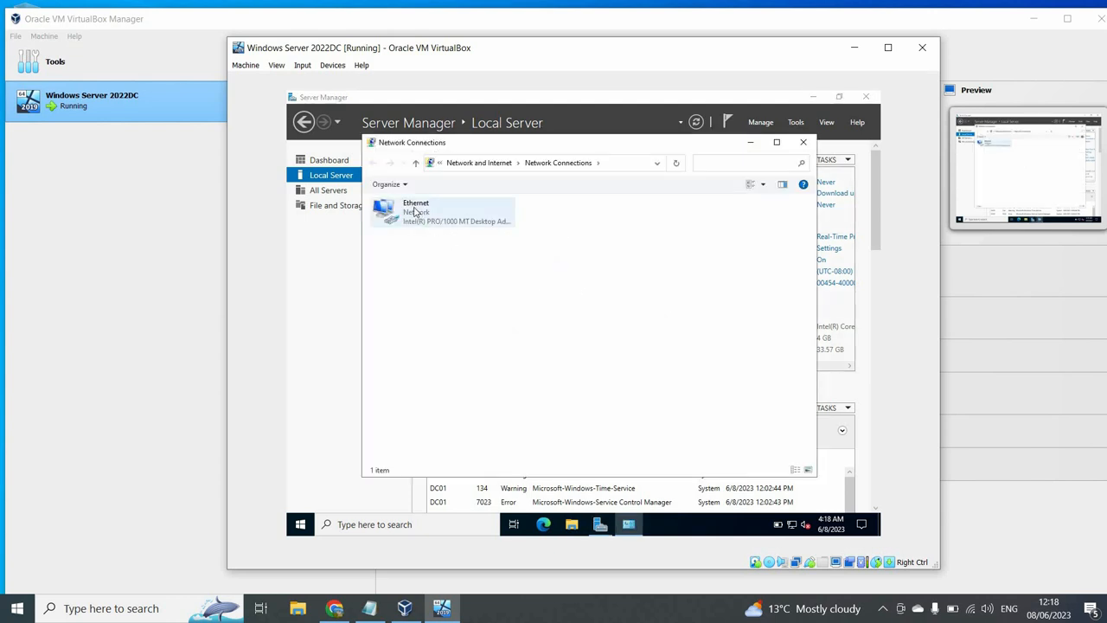
- Disable IPv6 in the Ethernet adapter's properties
right_click(417, 214)
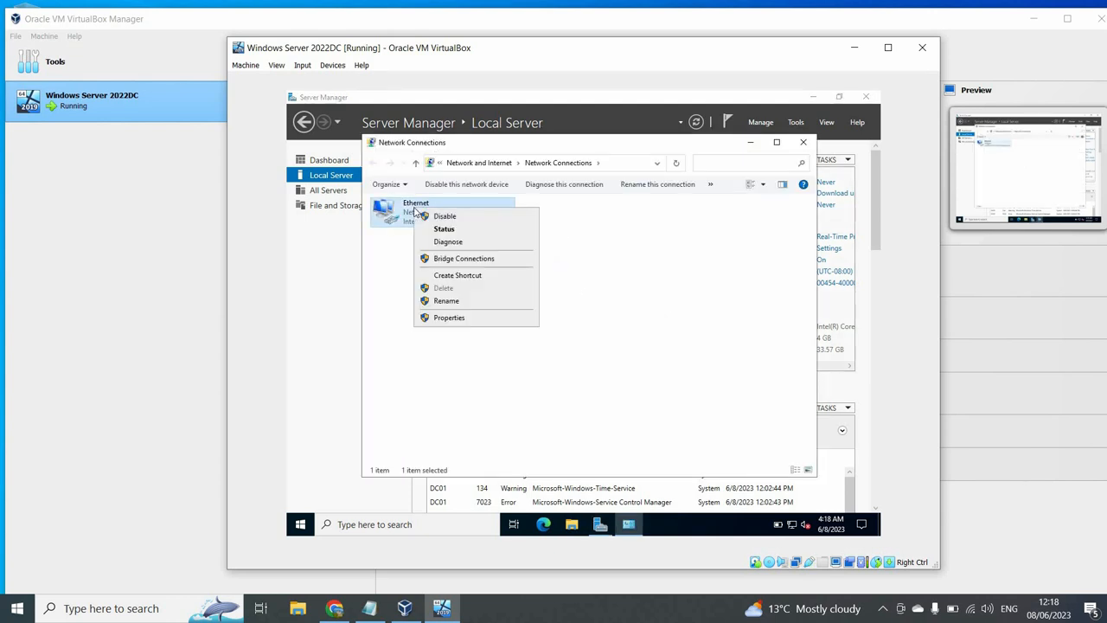
left_click(449, 318)
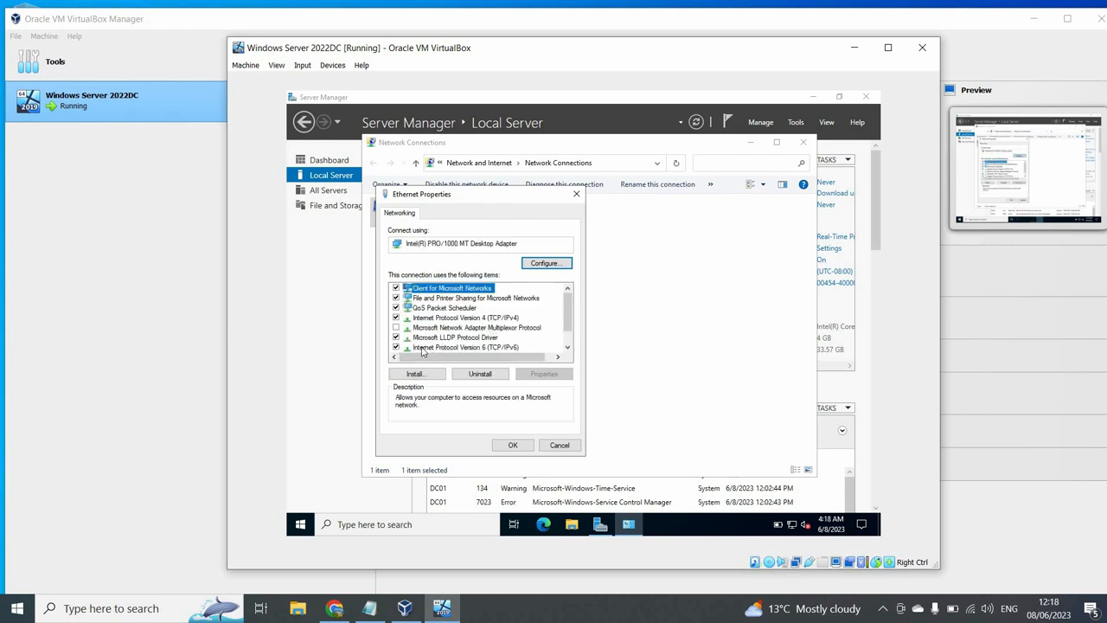
left_click(396, 347)
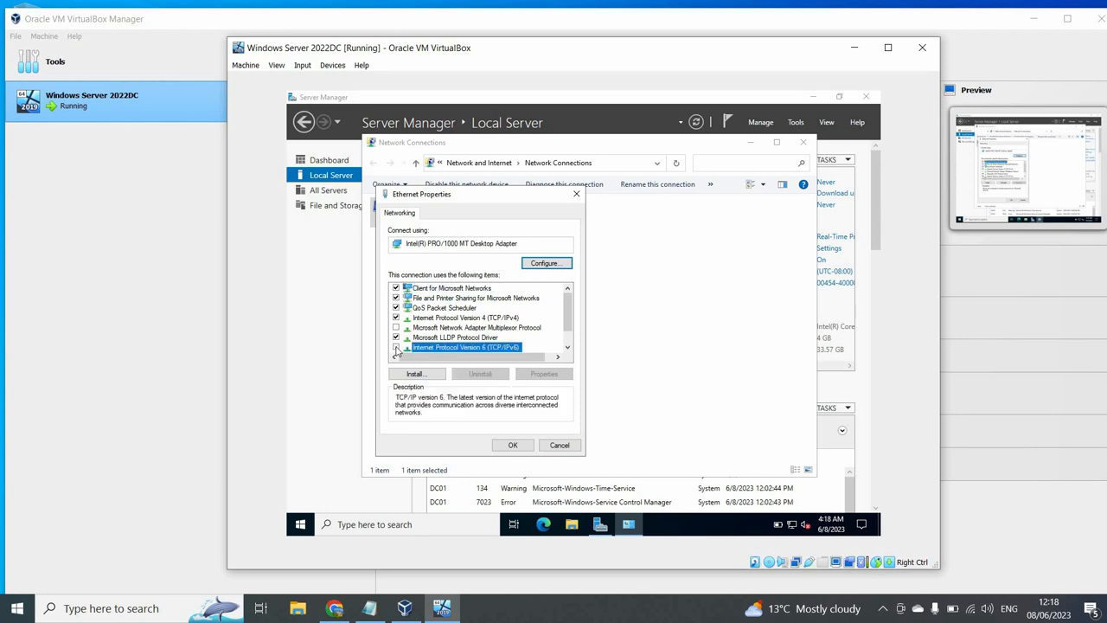
- Give IPv4 static IP 172.20.20.5, mask 255.255.255.0, gateway 172.20.20.1, DNS 172.20.20.5
double_click(441, 320)
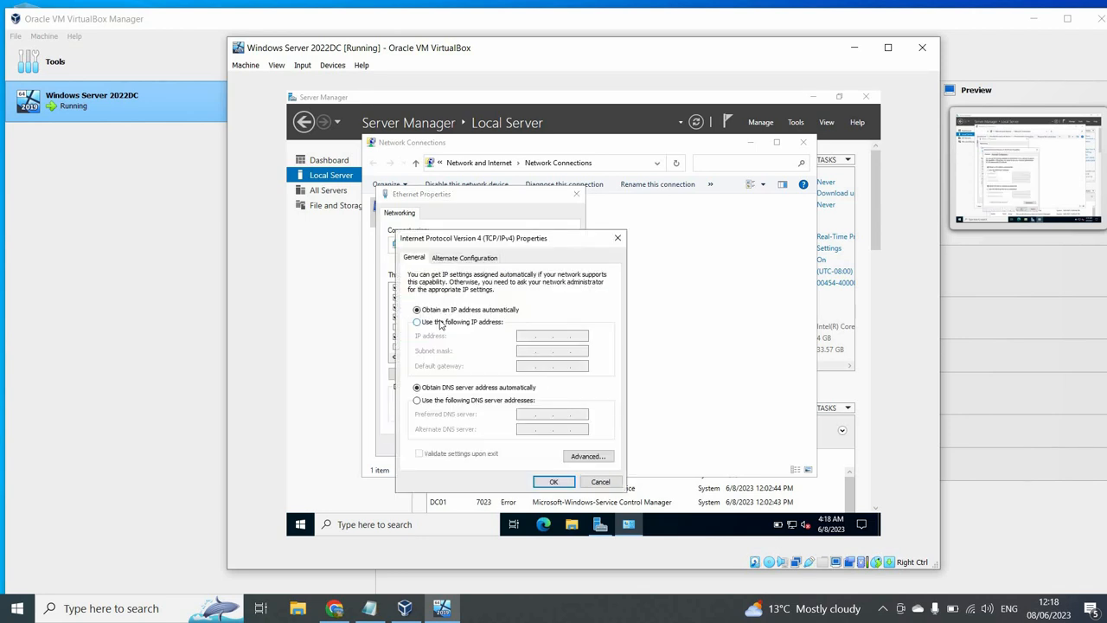
left_click(460, 324)
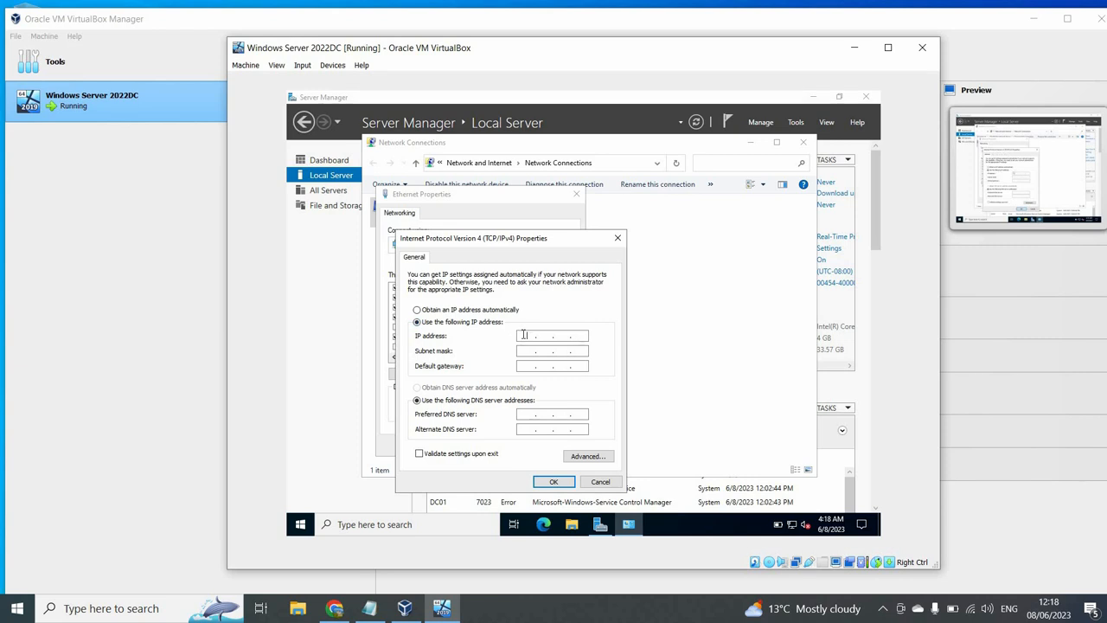
type("172 . 20 . 2")
key("Tab")
type("255 . 255 . ")
type("255")
type("172.20.0")
type("0.")
type("1")
key("Tab")
key("Tab")
type("172 . 20 . 20 . 5")
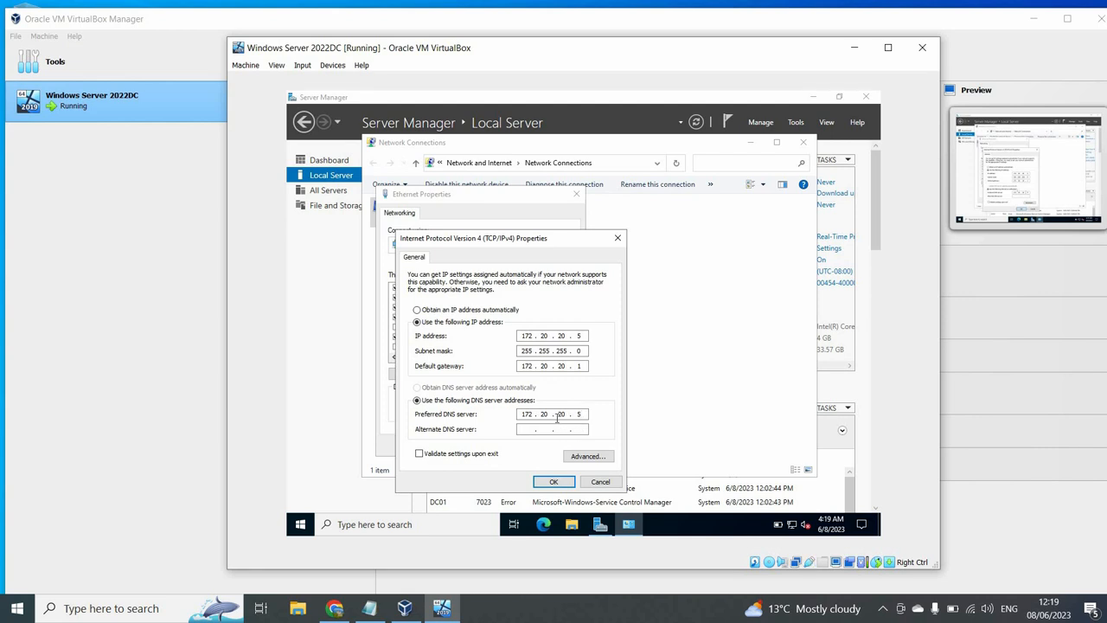
left_click(556, 482)
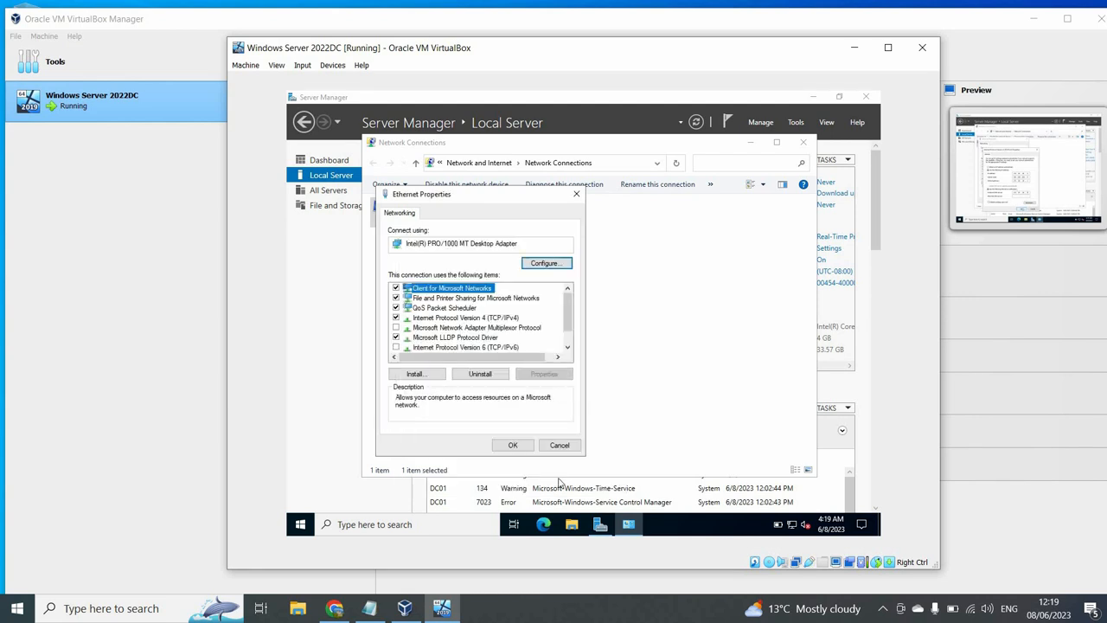
left_click(524, 445)
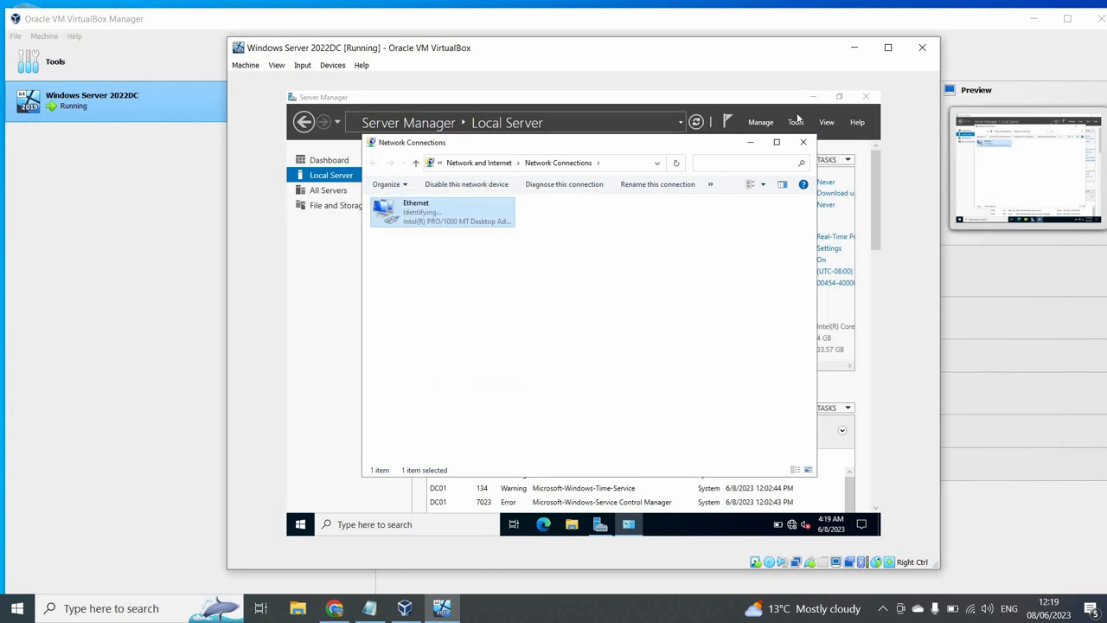
- Start Add Roles and Features and select Active Directory Domain Services with its management features
left_click(803, 143)
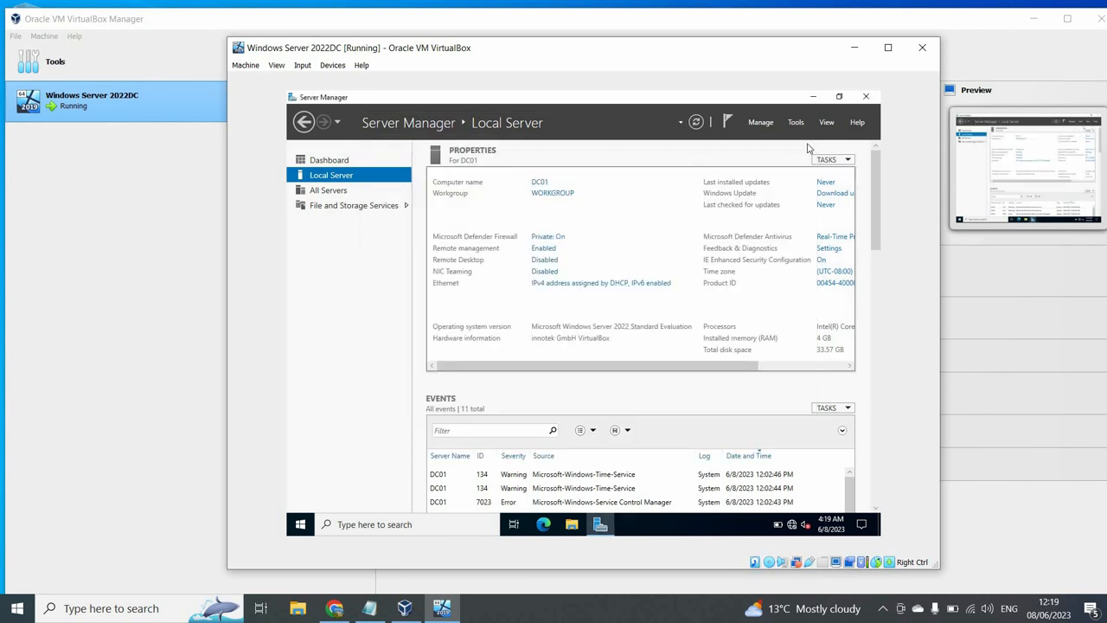
left_click(765, 123)
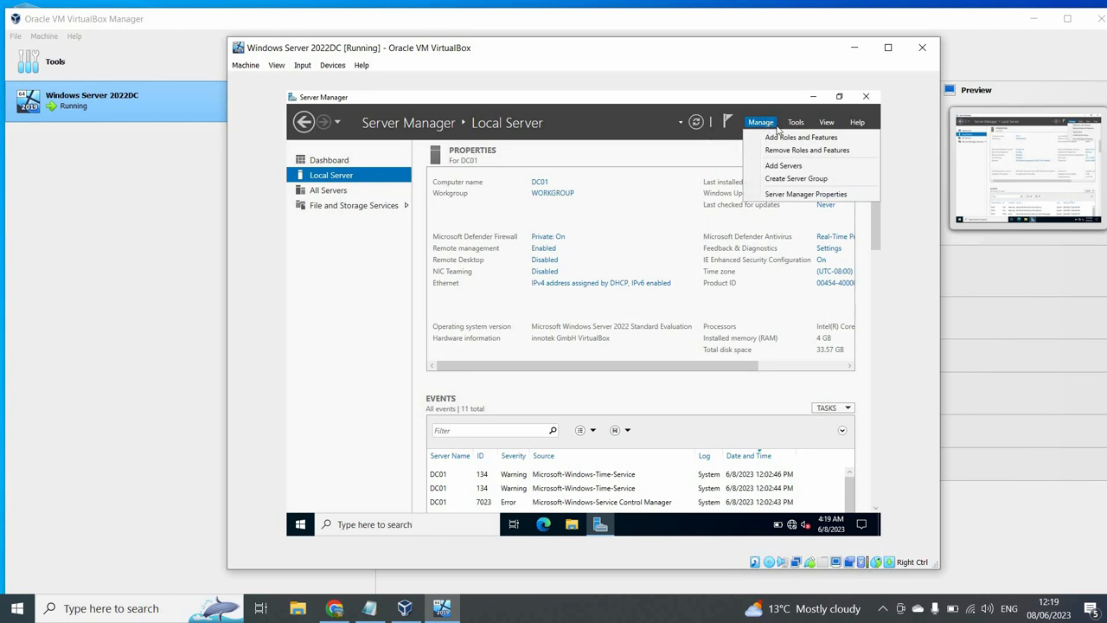
left_click(779, 138)
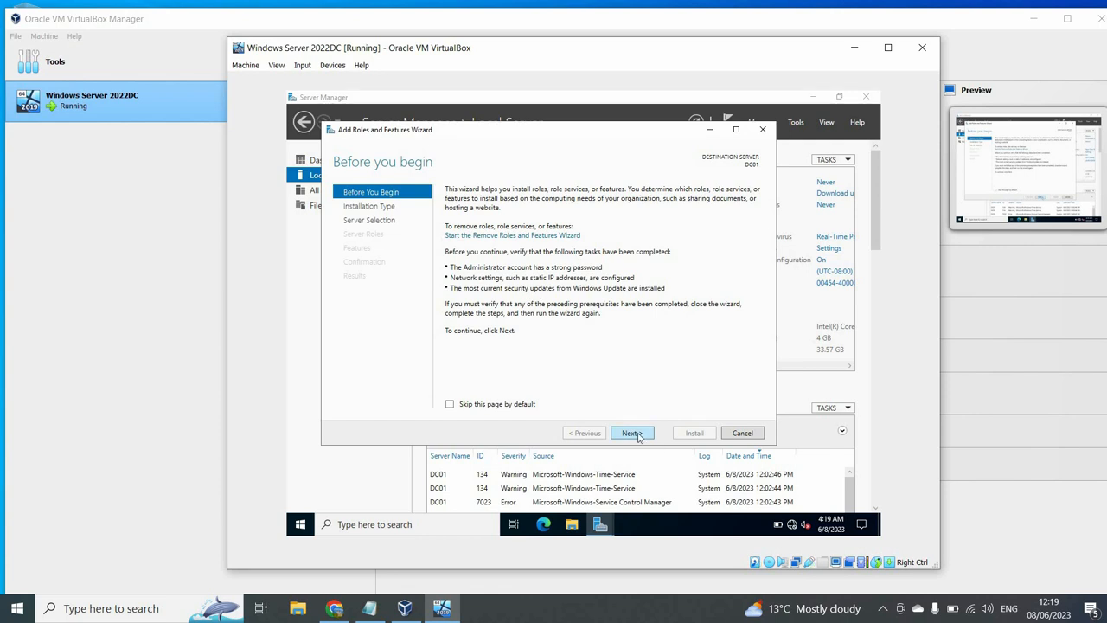
left_click(633, 433)
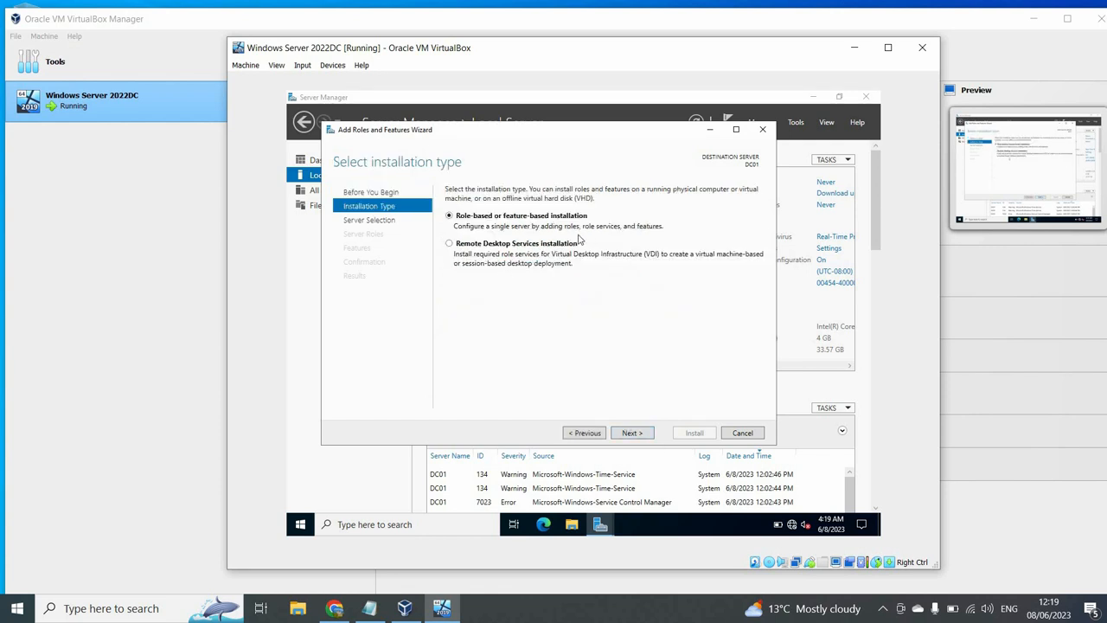
left_click(631, 432)
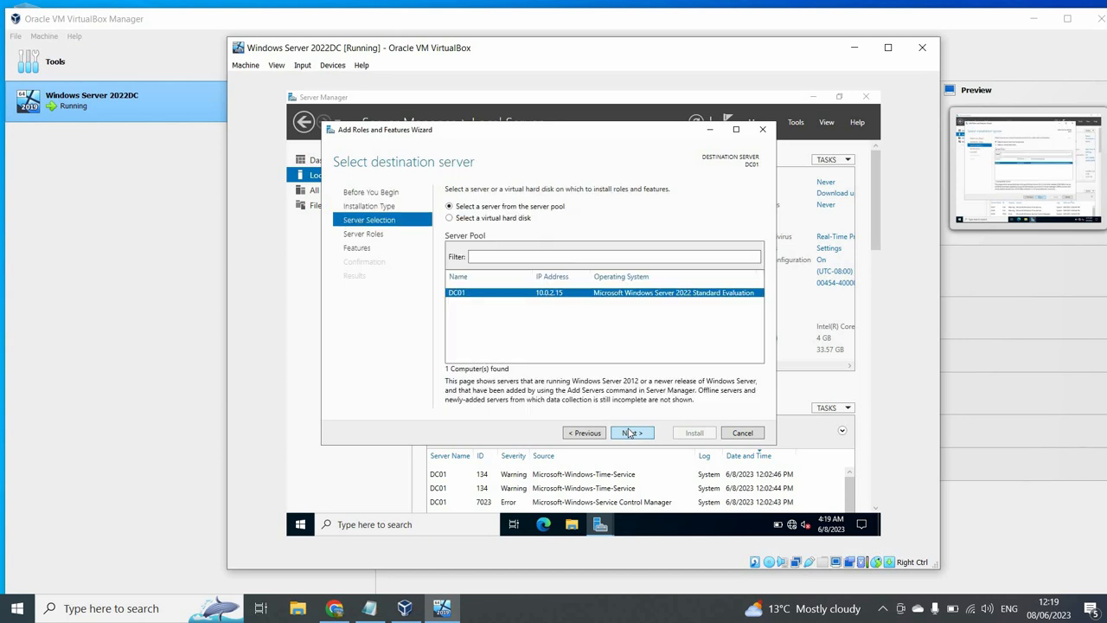
left_click(630, 432)
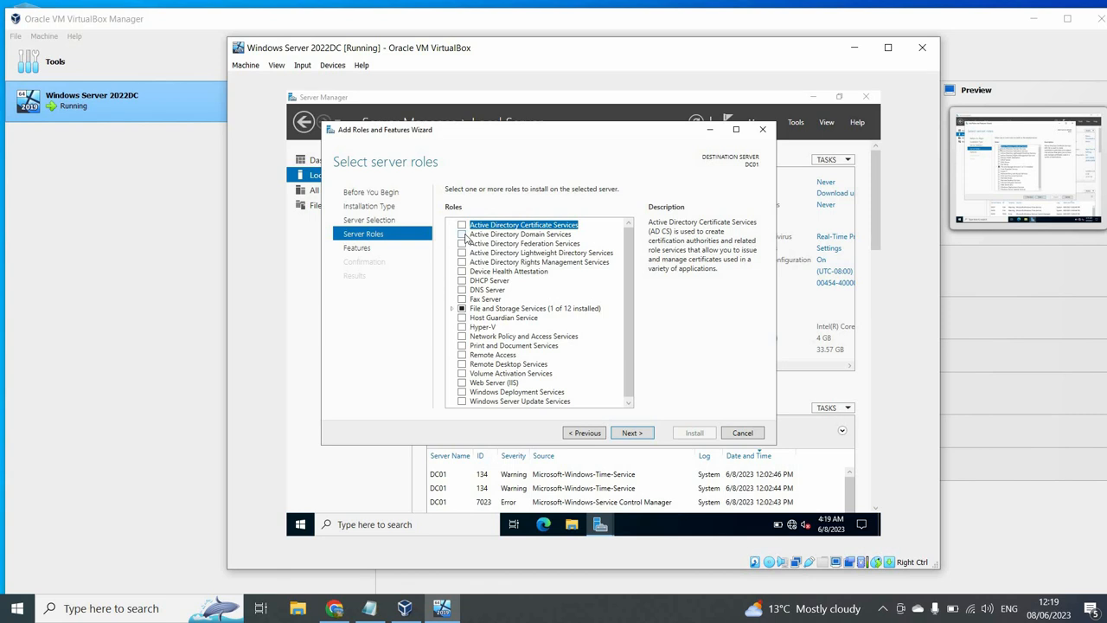
left_click(463, 235)
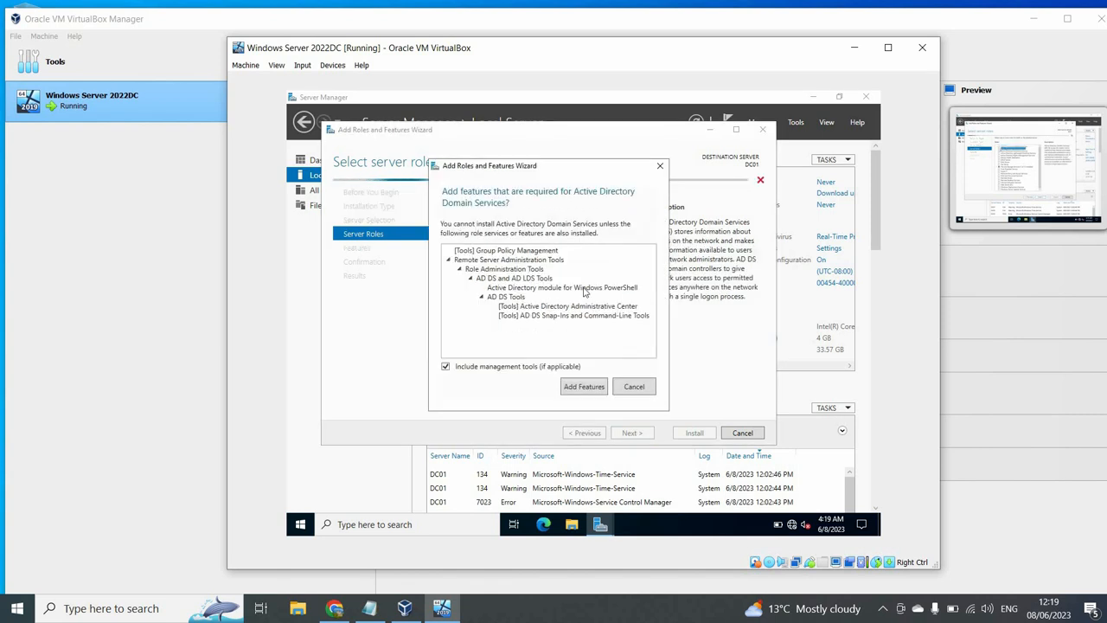
left_click(593, 387)
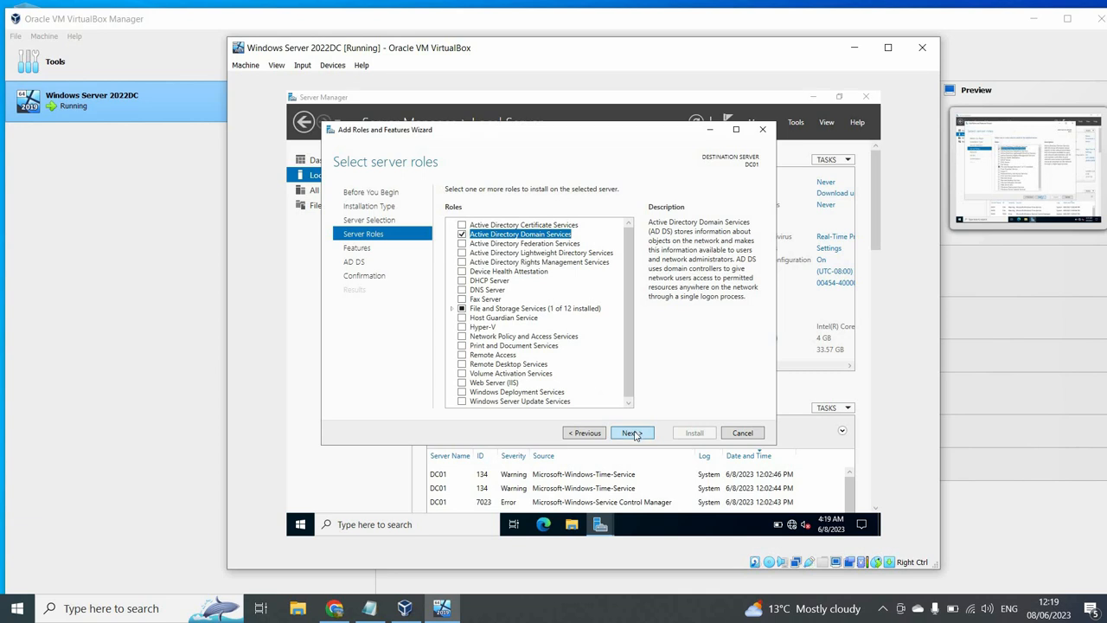
- Allow automatic restart and install the AD DS role
left_click(631, 433)
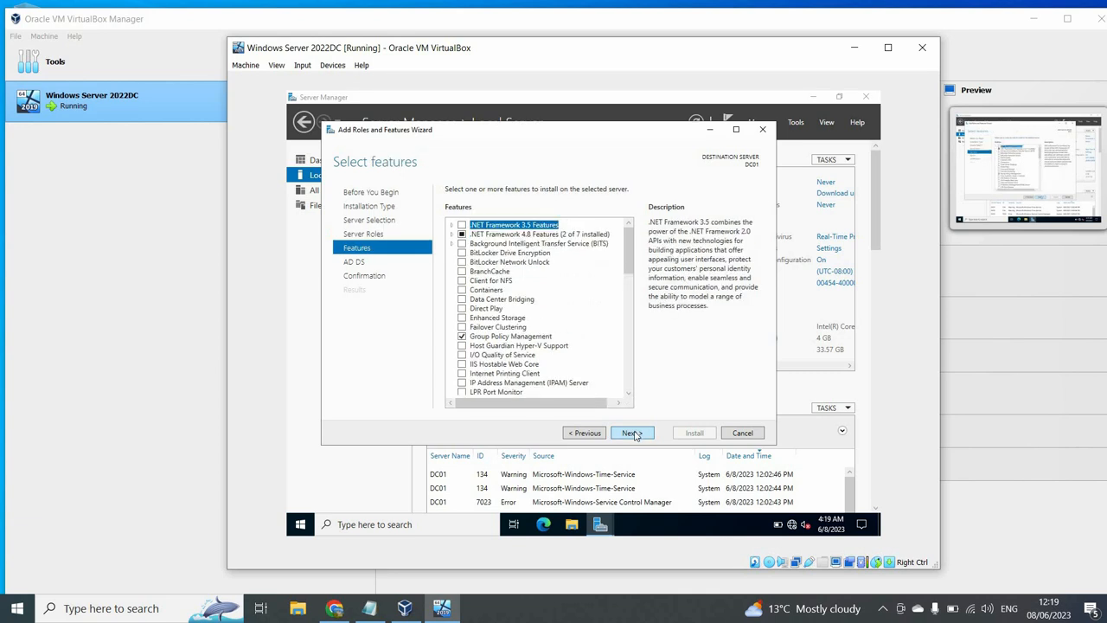
left_click(631, 432)
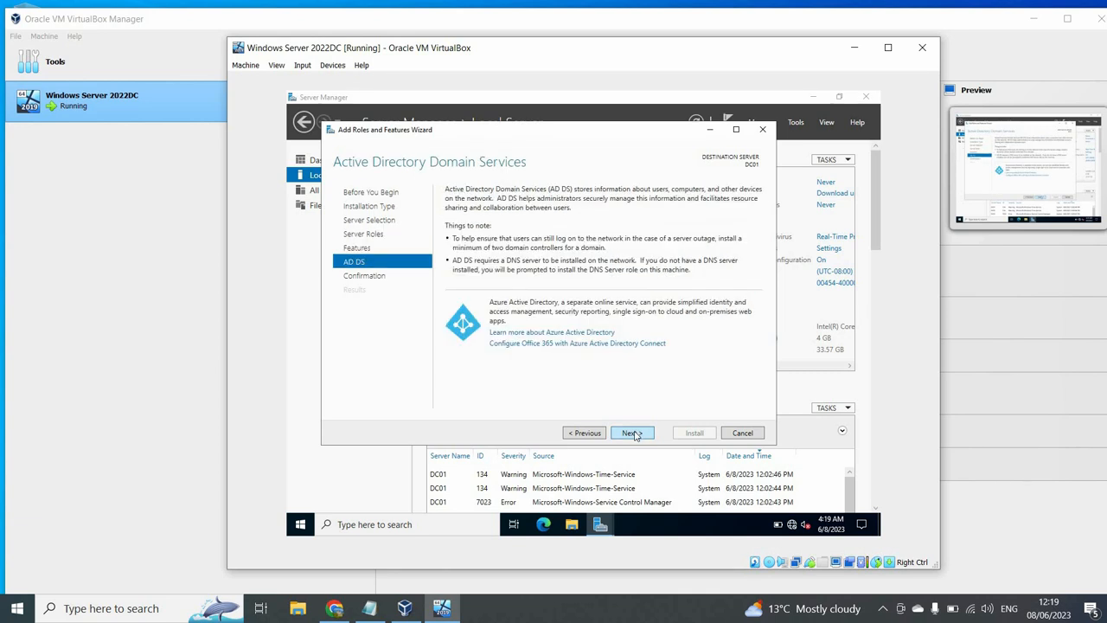
left_click(633, 433)
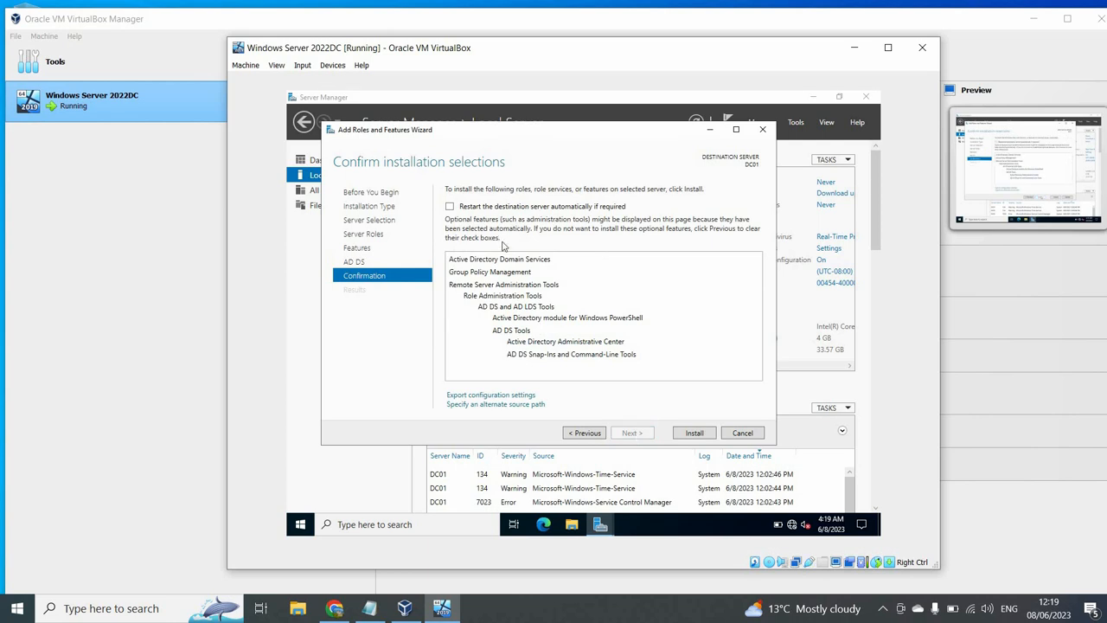
left_click(449, 206)
left_click(628, 352)
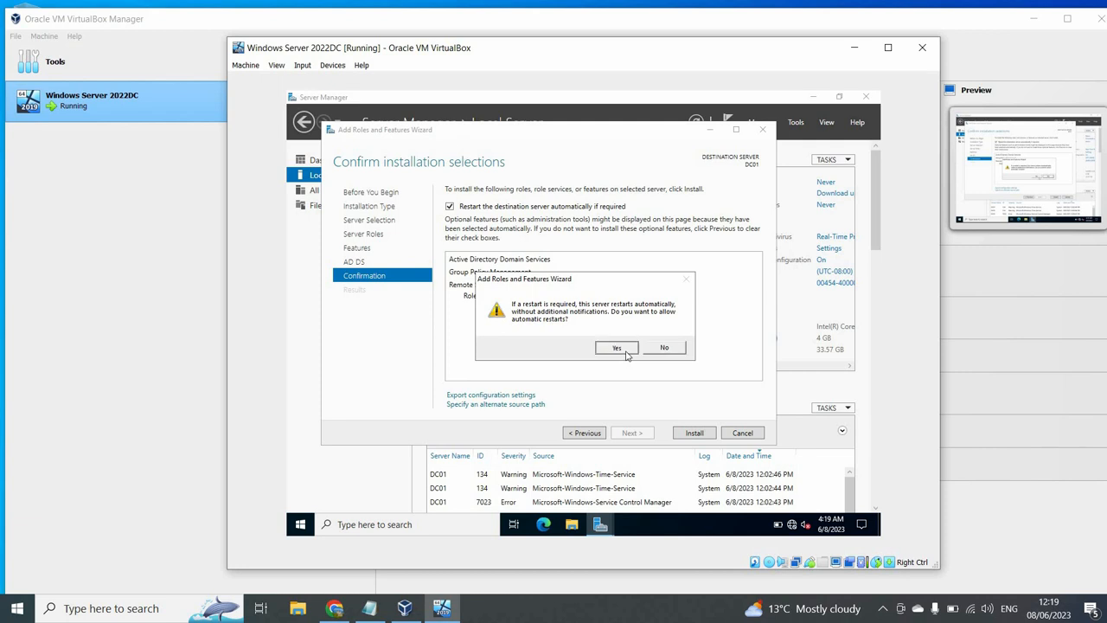
left_click(695, 433)
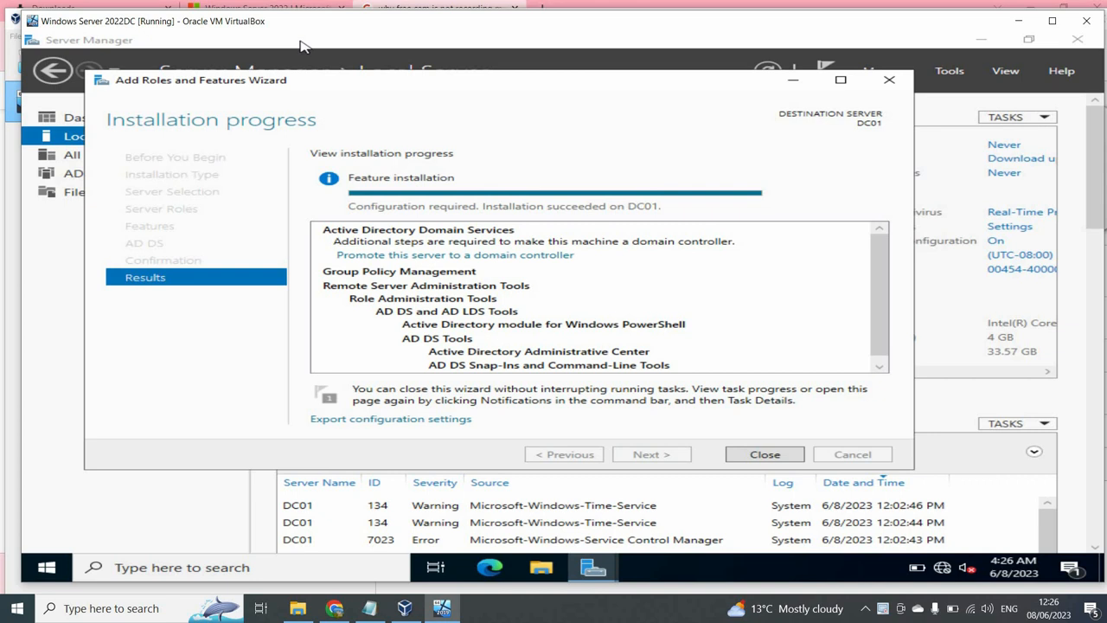
- Start promoting DC01 to a domain controller as a new forest with root domain Project.local
key("ctrl+Home")
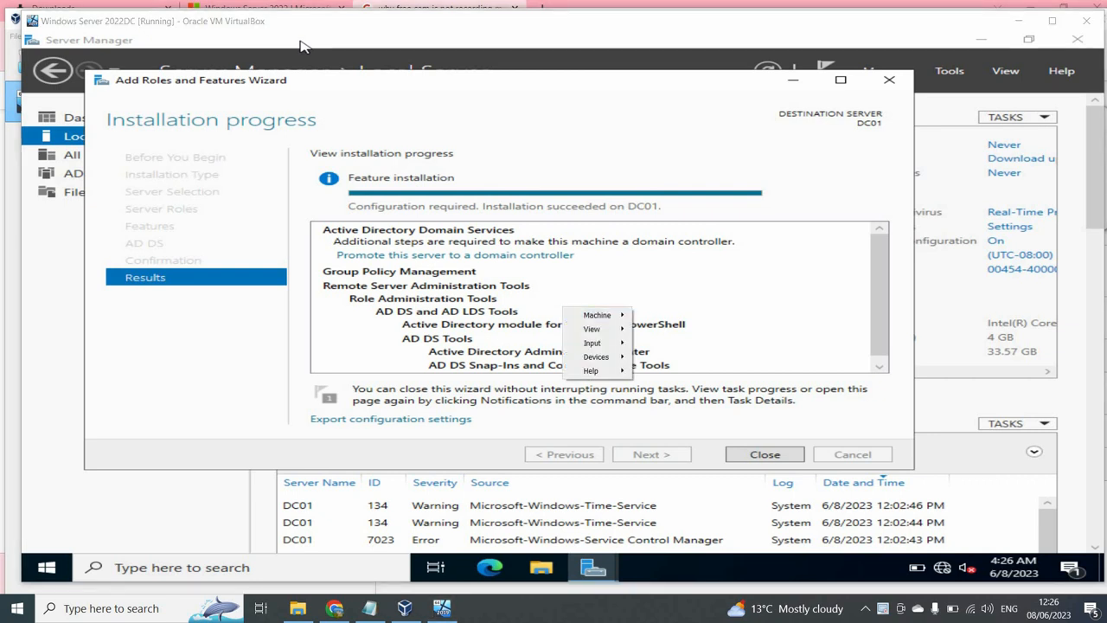
key("Down")
key("Down")
key("Down")
key("Escape")
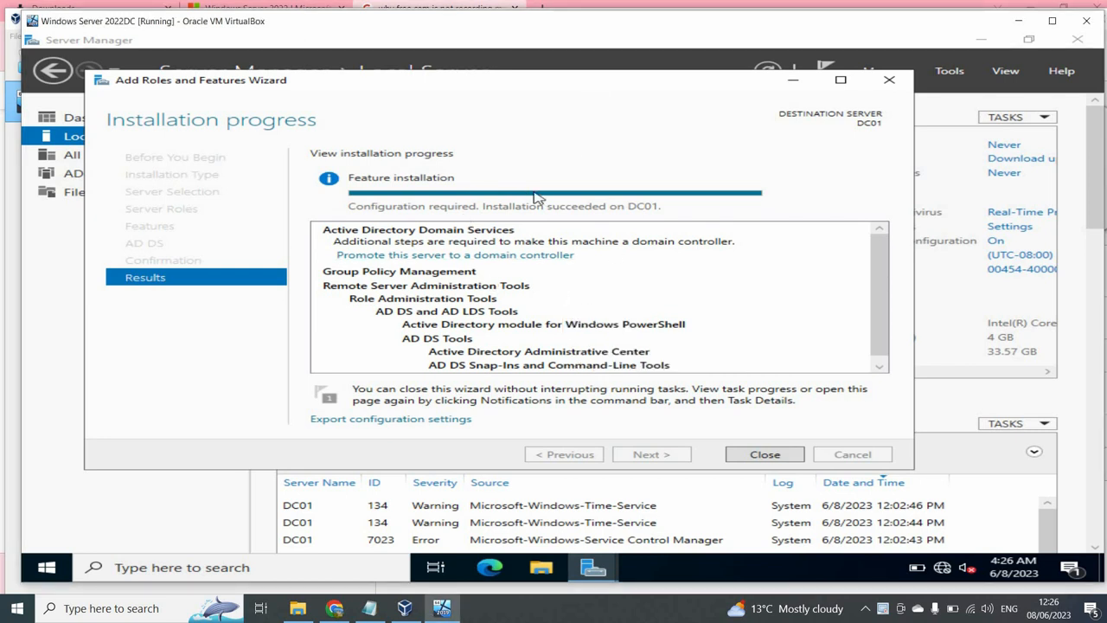
left_click(516, 258)
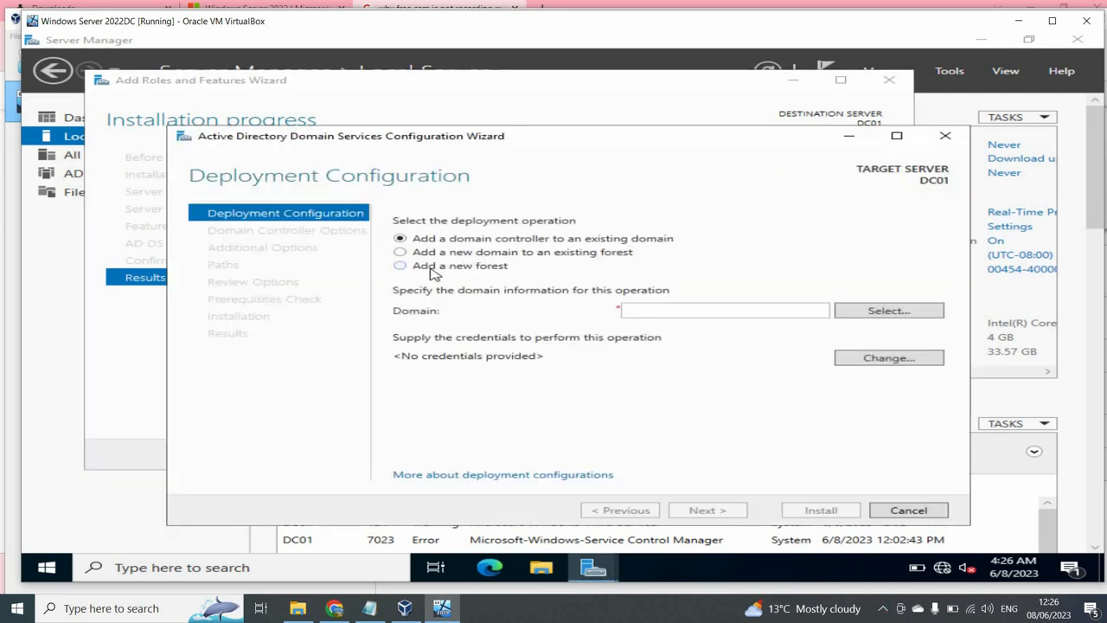
left_click(432, 269)
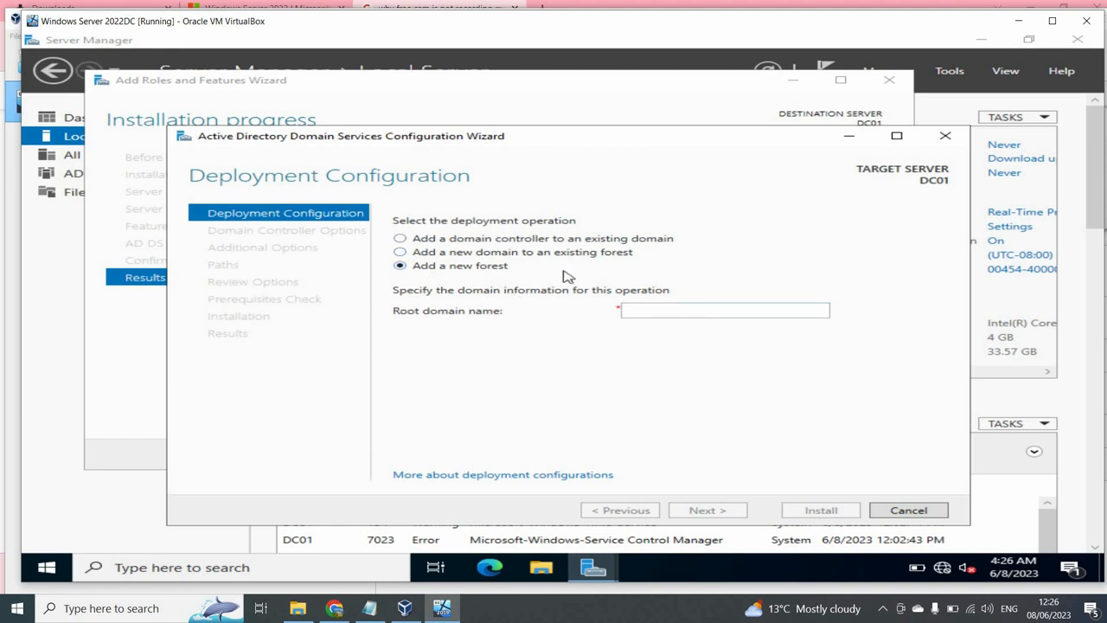
left_click(646, 311)
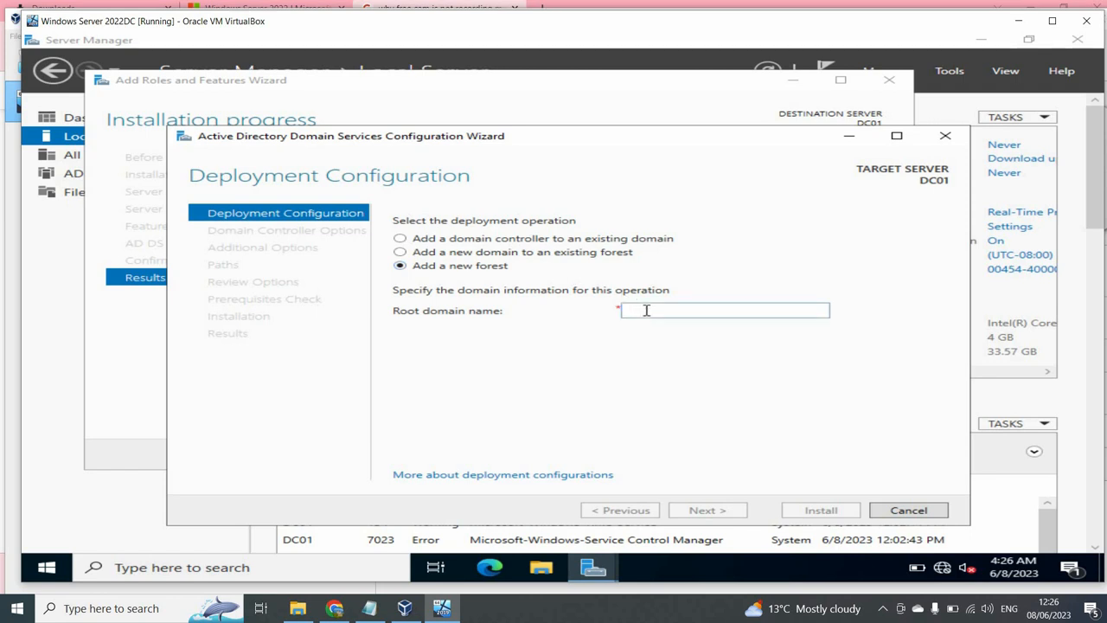
type("Projec")
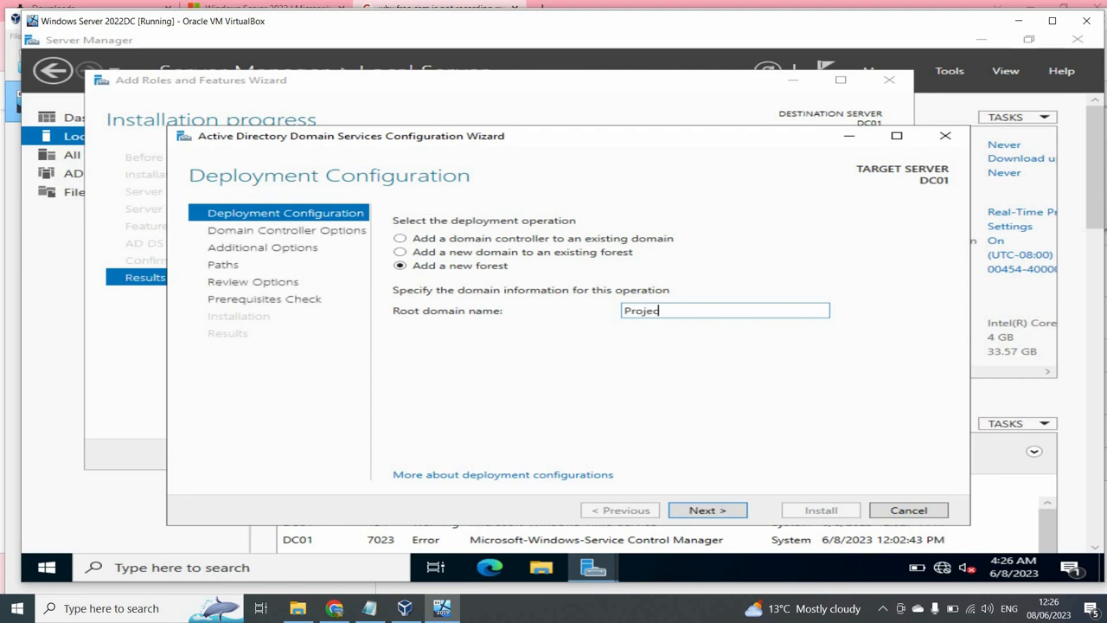
type("t.local")
key("Return")
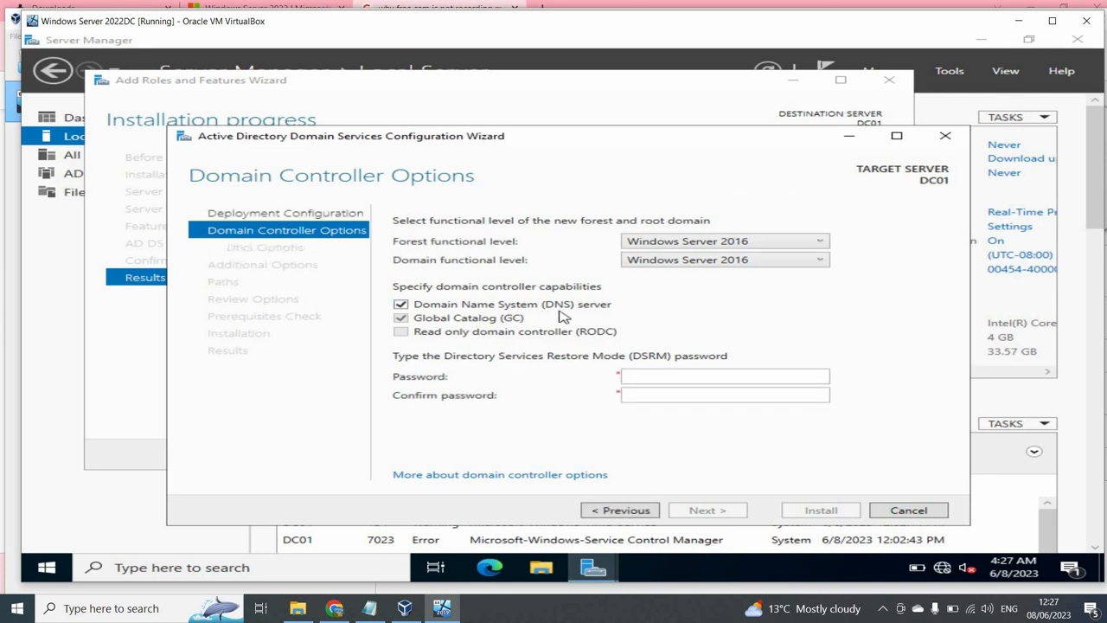
- Enter and confirm the Directory Services Restore Mode password
left_click(641, 373)
type("P")
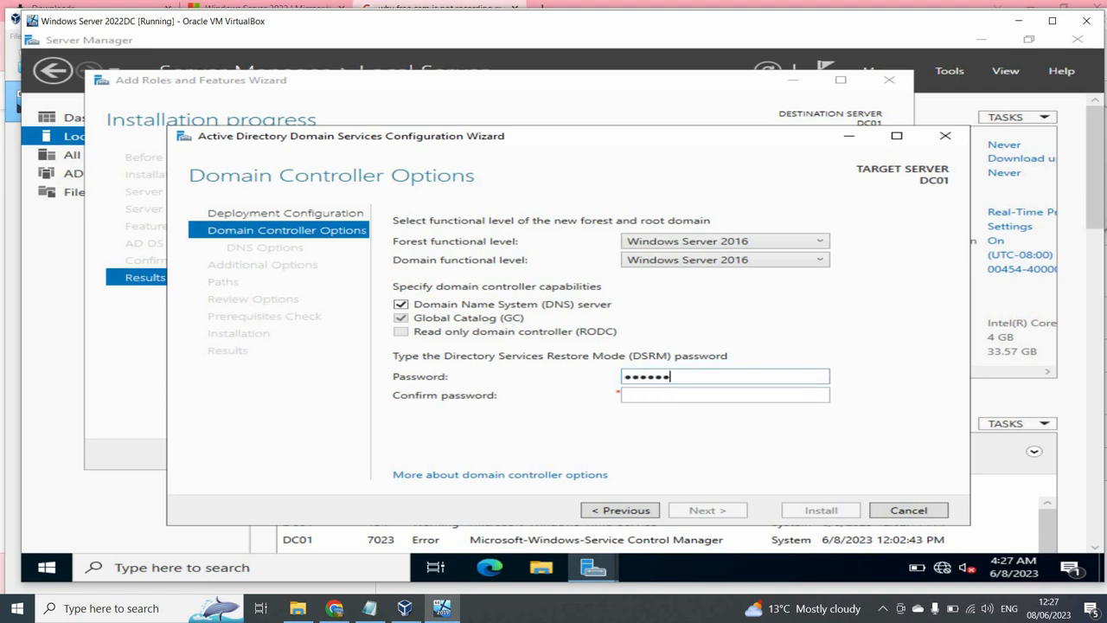
type("1!")
key("Tab")
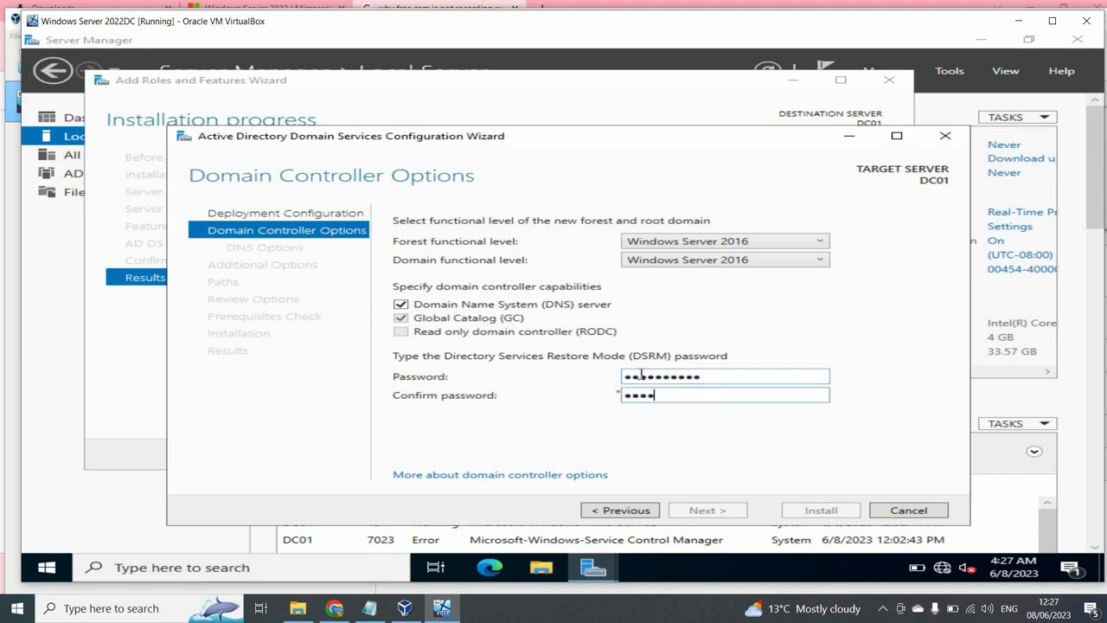
type("••••••••••")
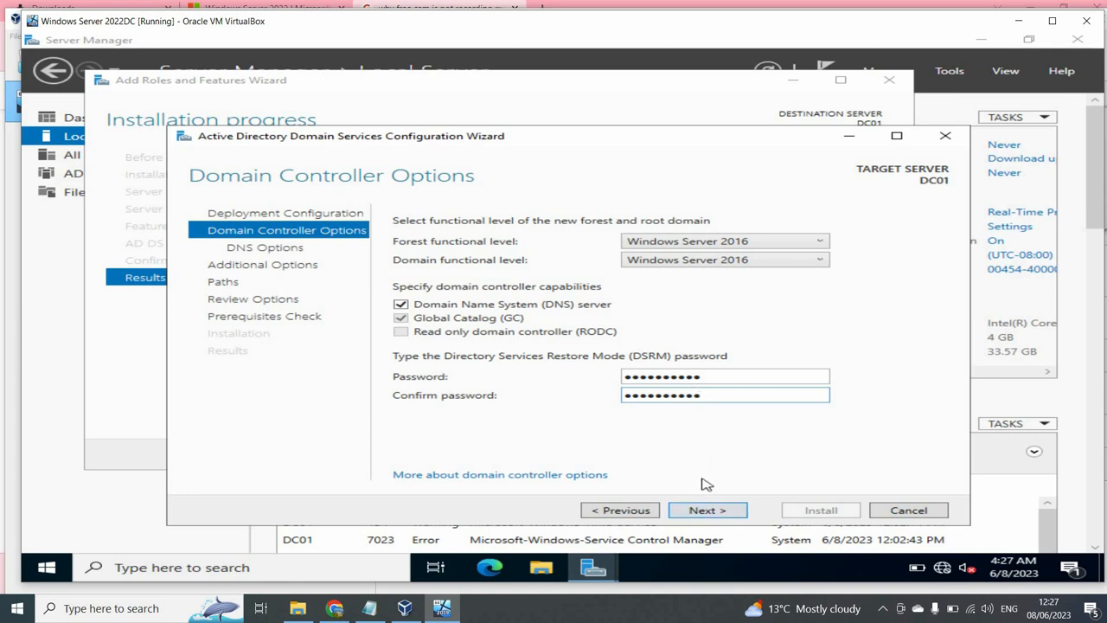
- Keep Windows Server 2016 forest and domain levels, accept DNS, NetBIOS PROJECT and path defaults, and install
left_click(713, 244)
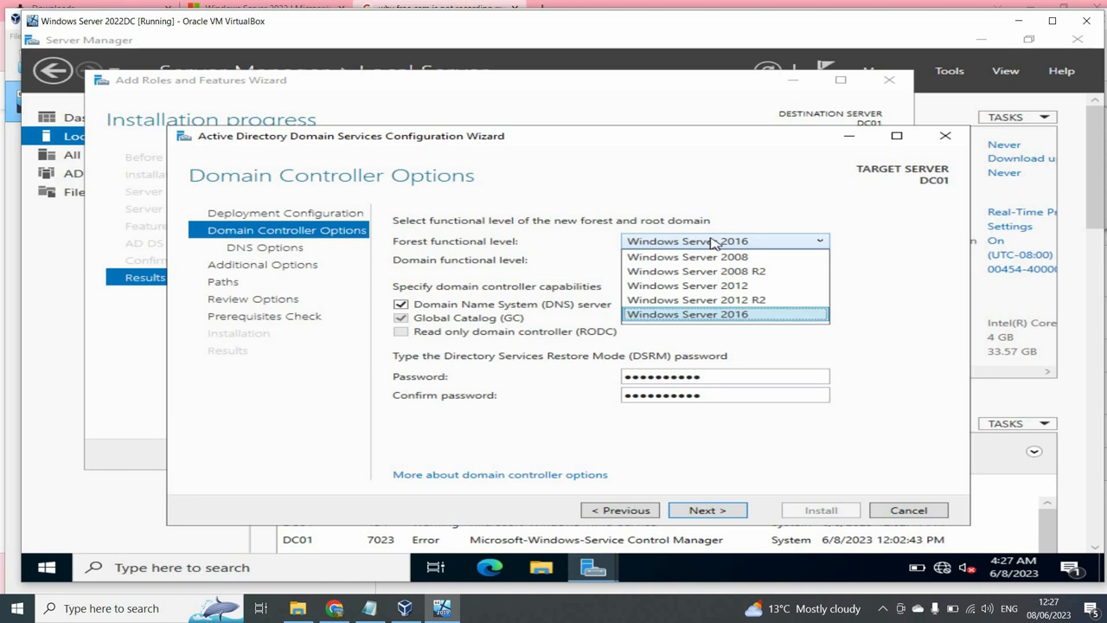
left_click(770, 205)
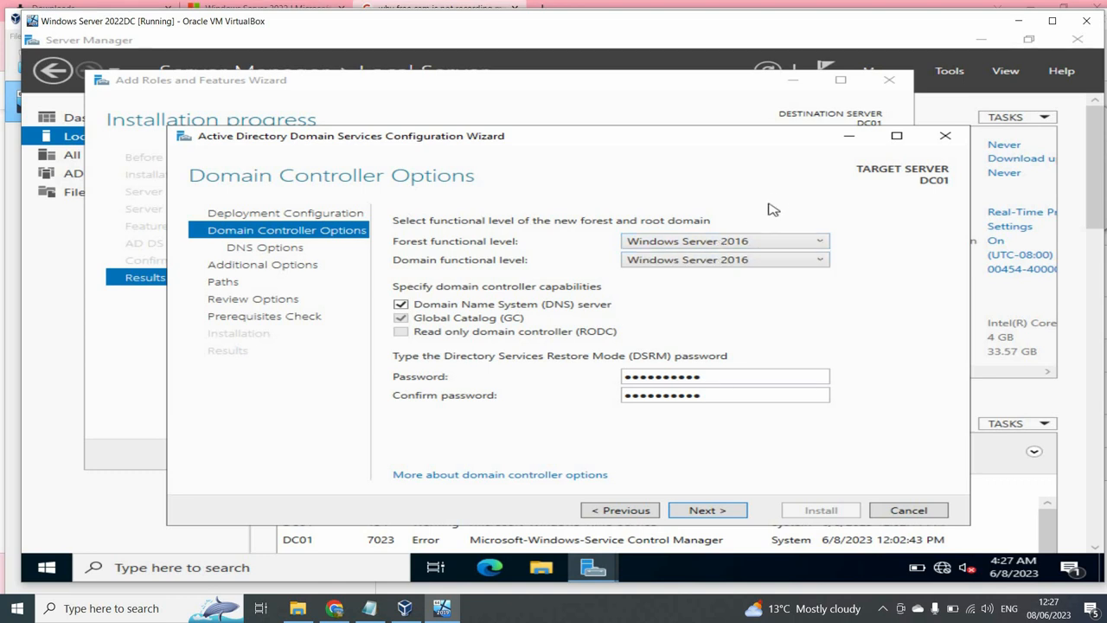
left_click(710, 263)
left_click(836, 291)
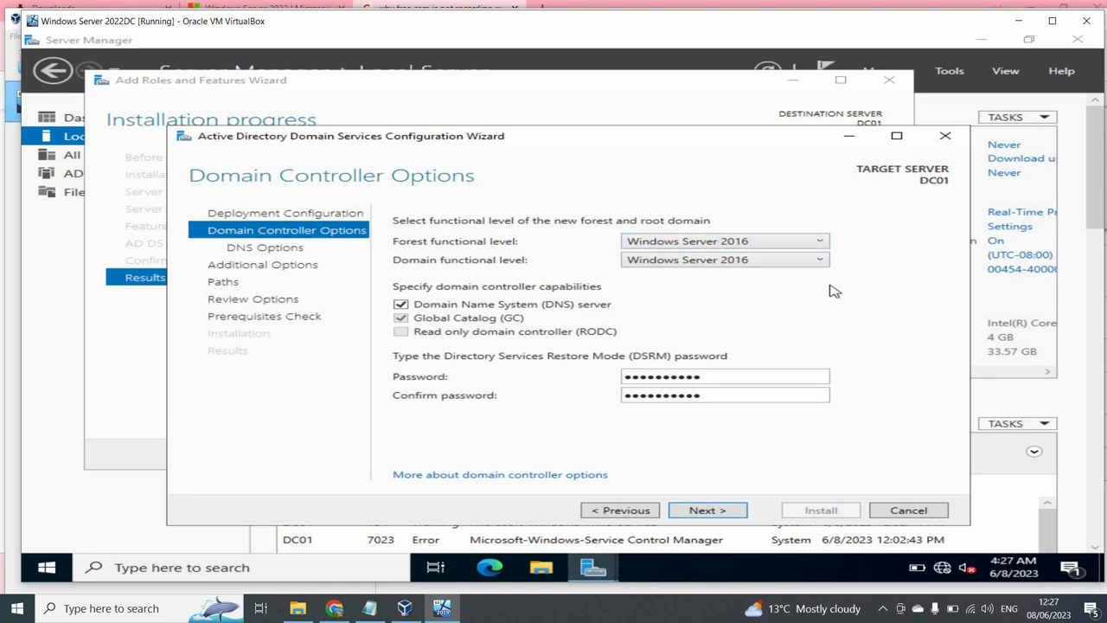
left_click(706, 511)
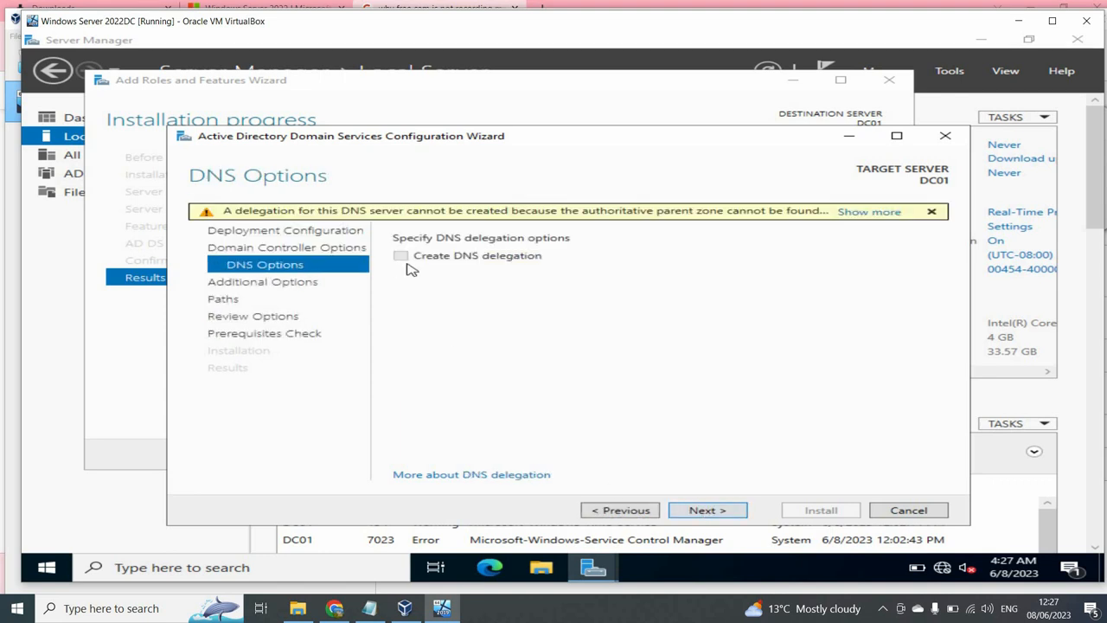
left_click(734, 516)
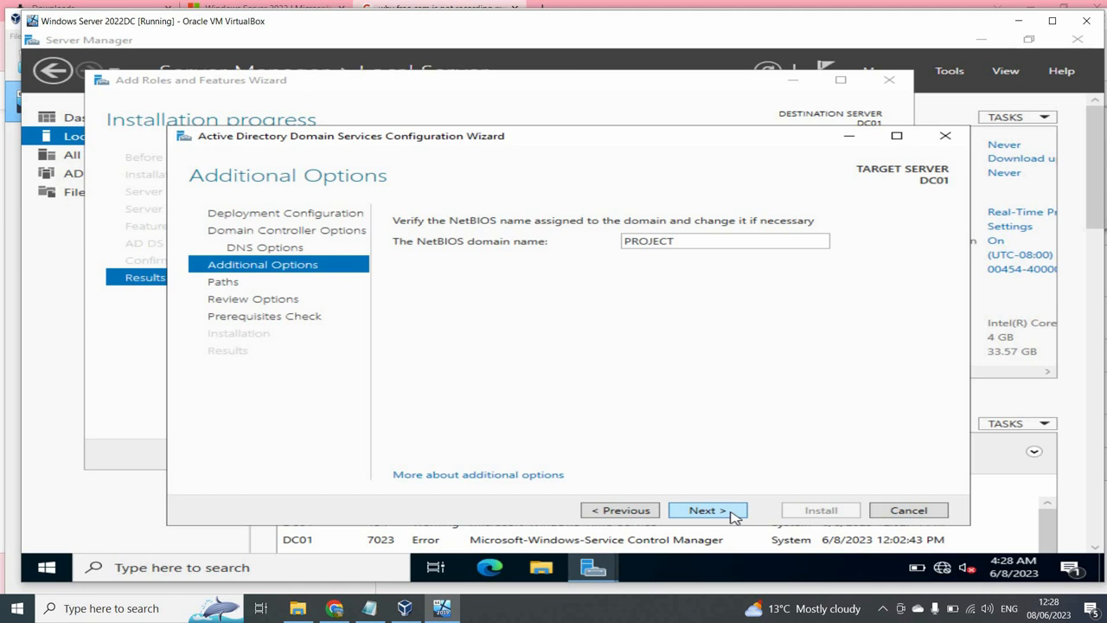
left_click(732, 514)
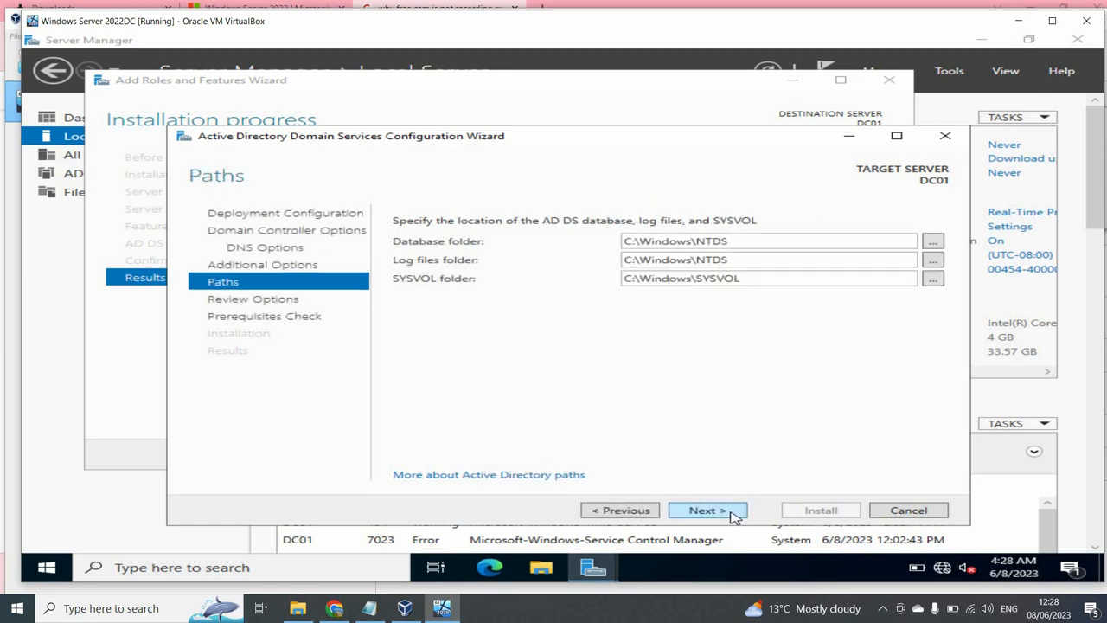
left_click(733, 515)
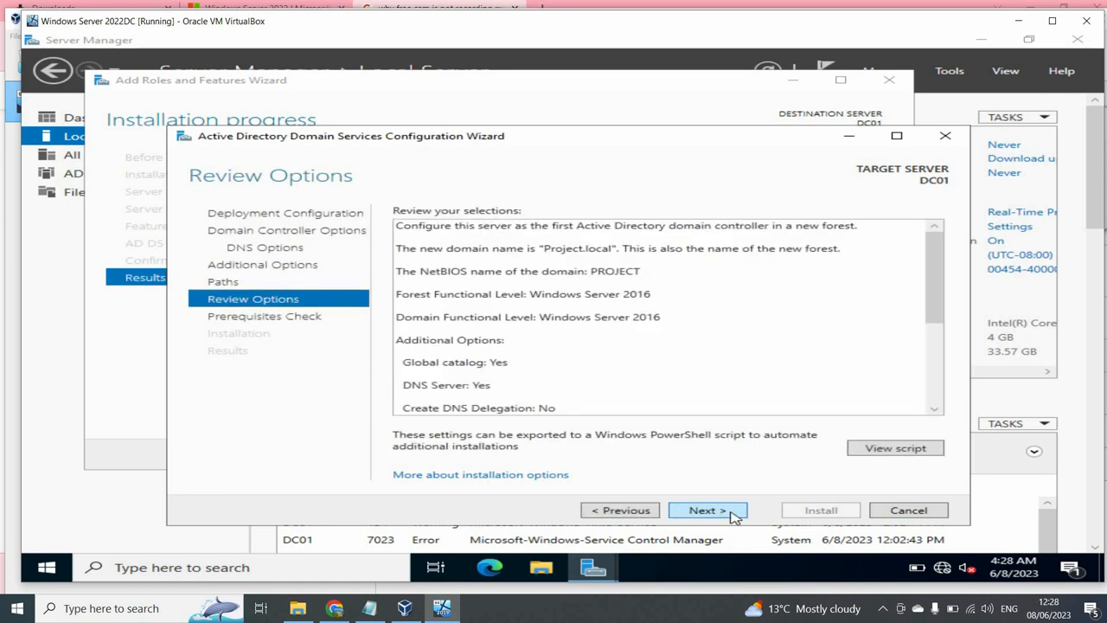
left_click(732, 510)
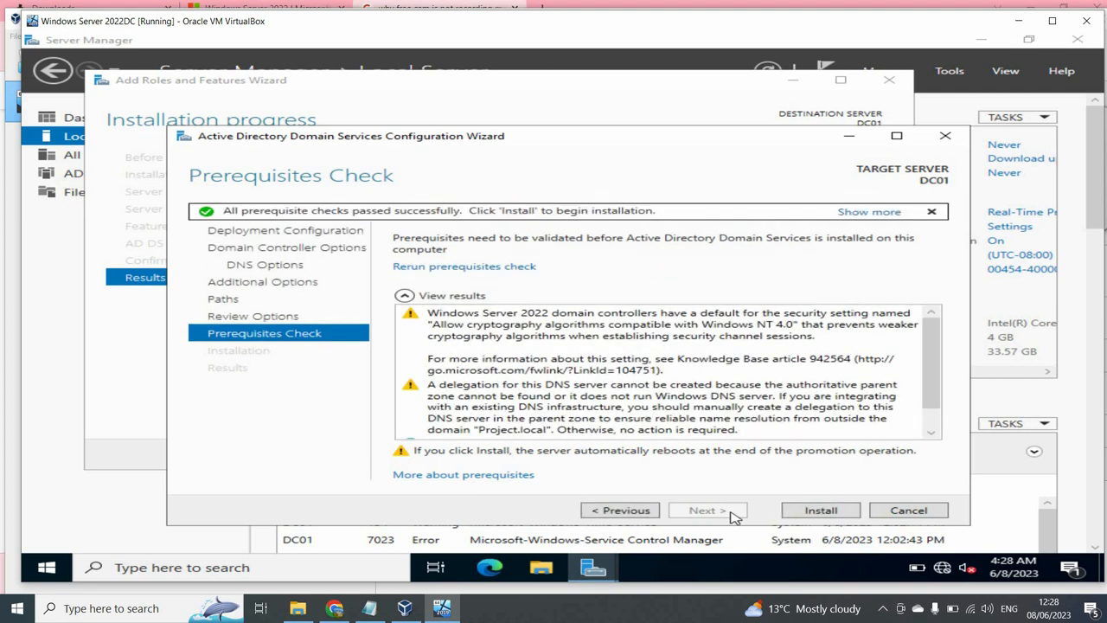
left_click(809, 515)
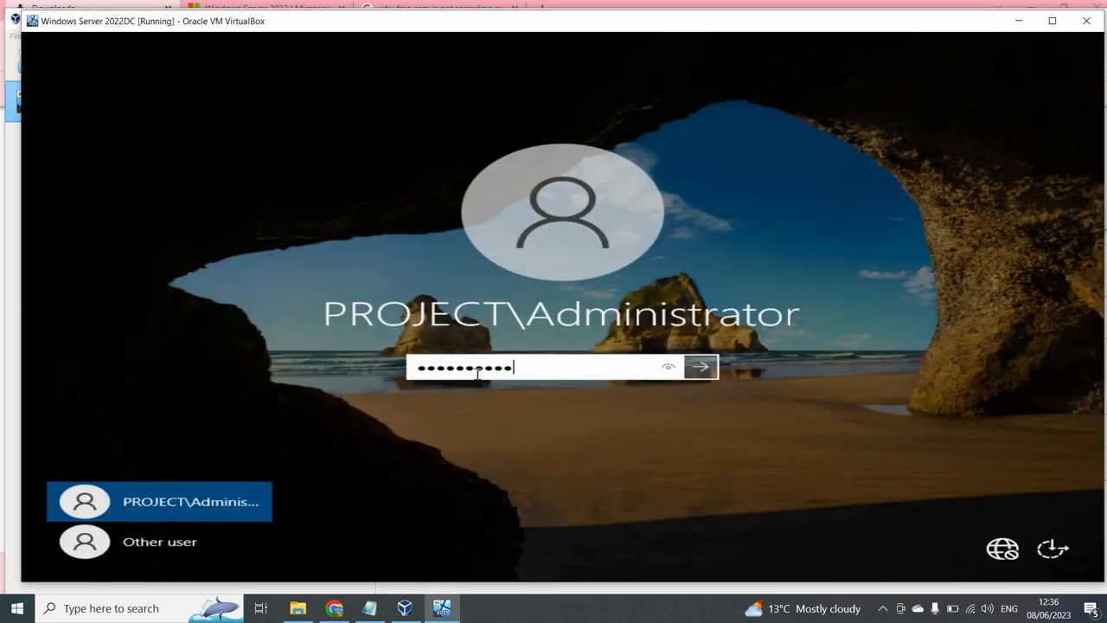
- Sign back in to the restarted DC01 with the administrator password
key("Return")
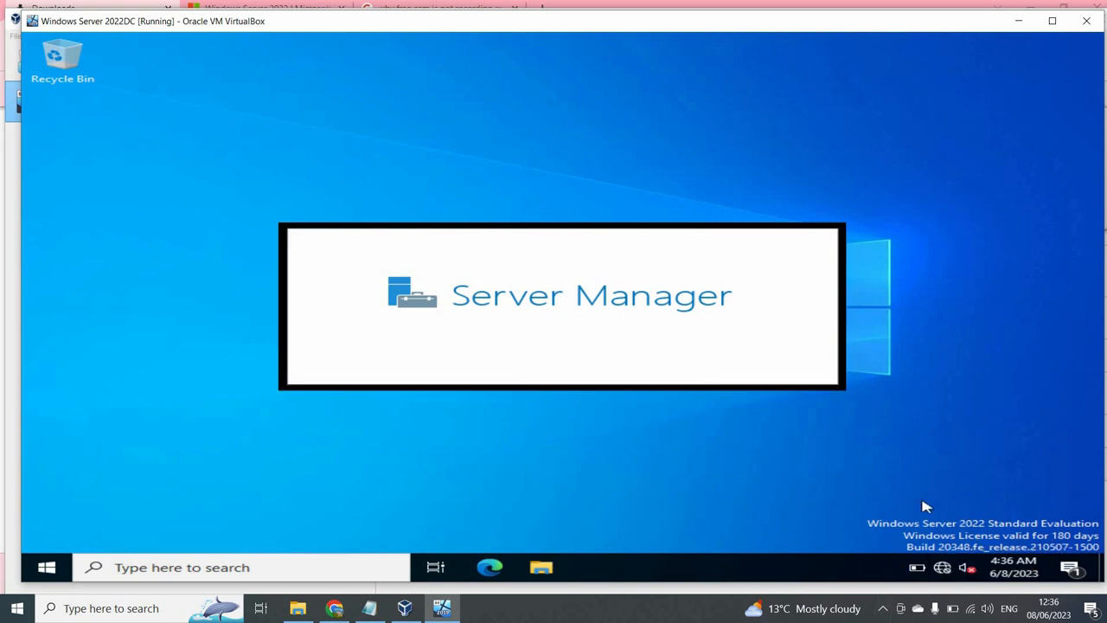
- Reach Network and Sharing Center from Network & Internet settings to view the Project.local domain network
left_click(943, 566)
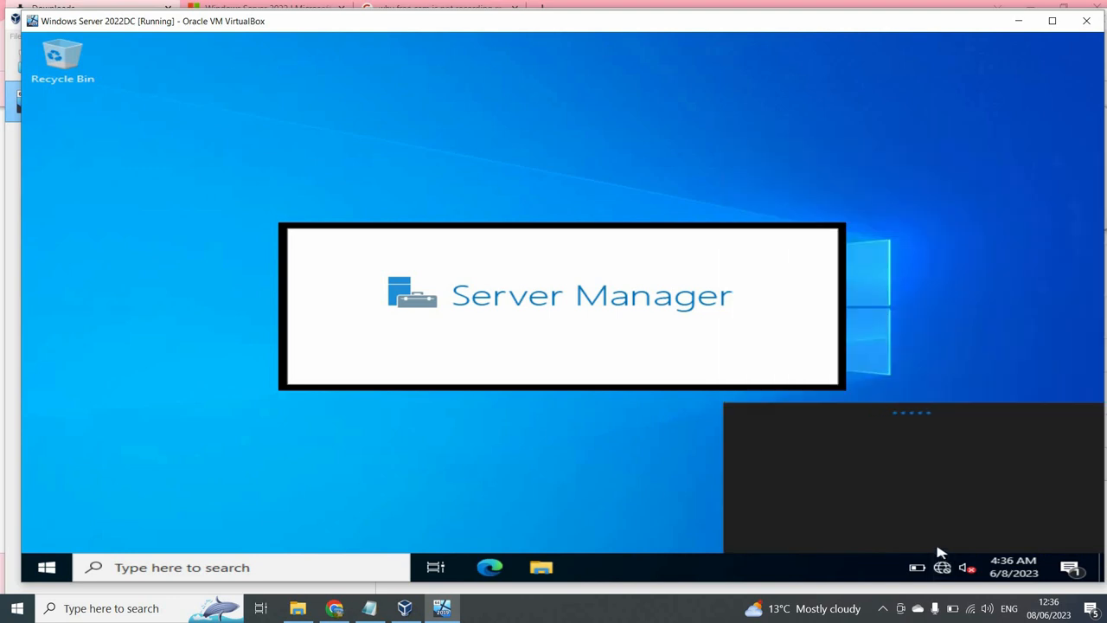
left_click(848, 478)
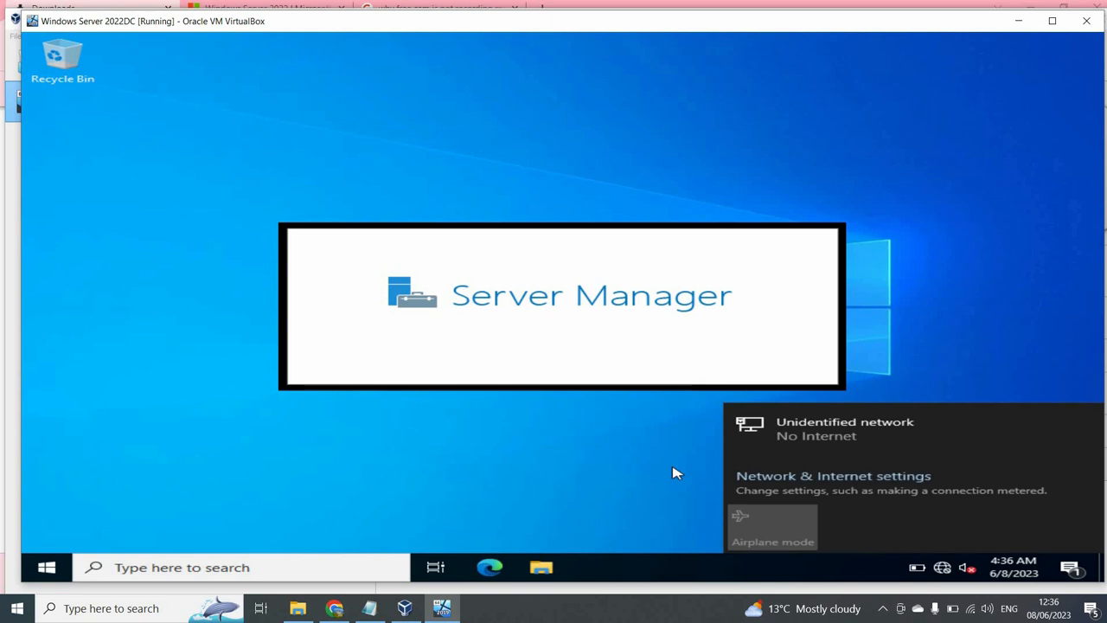
left_click(799, 475)
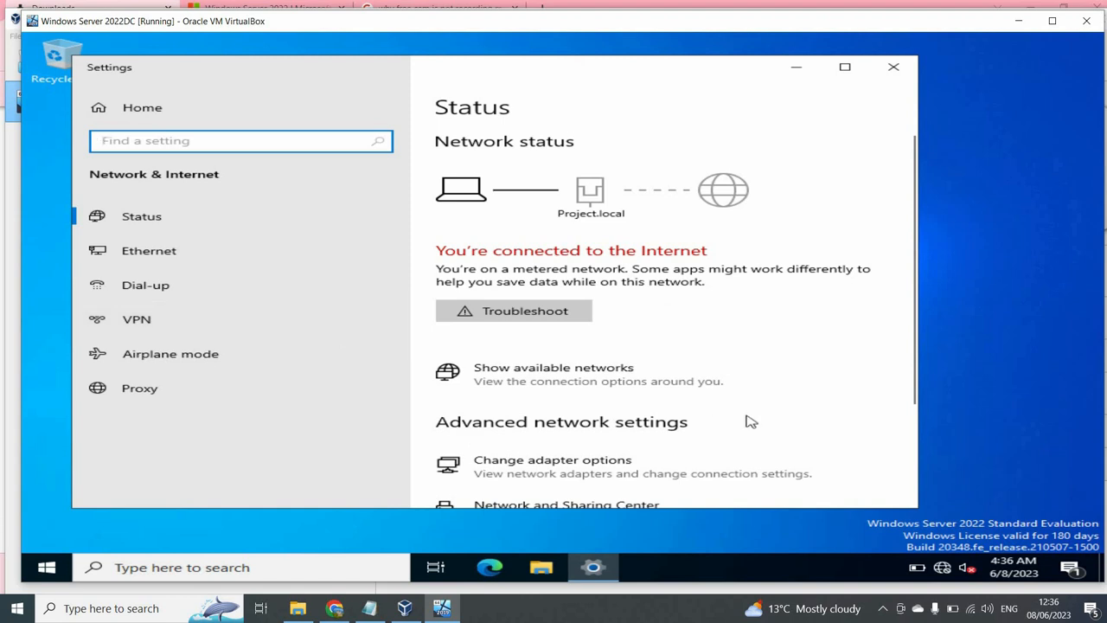
scroll(846, 413, "down", 1)
scroll(846, 413, "down", 3)
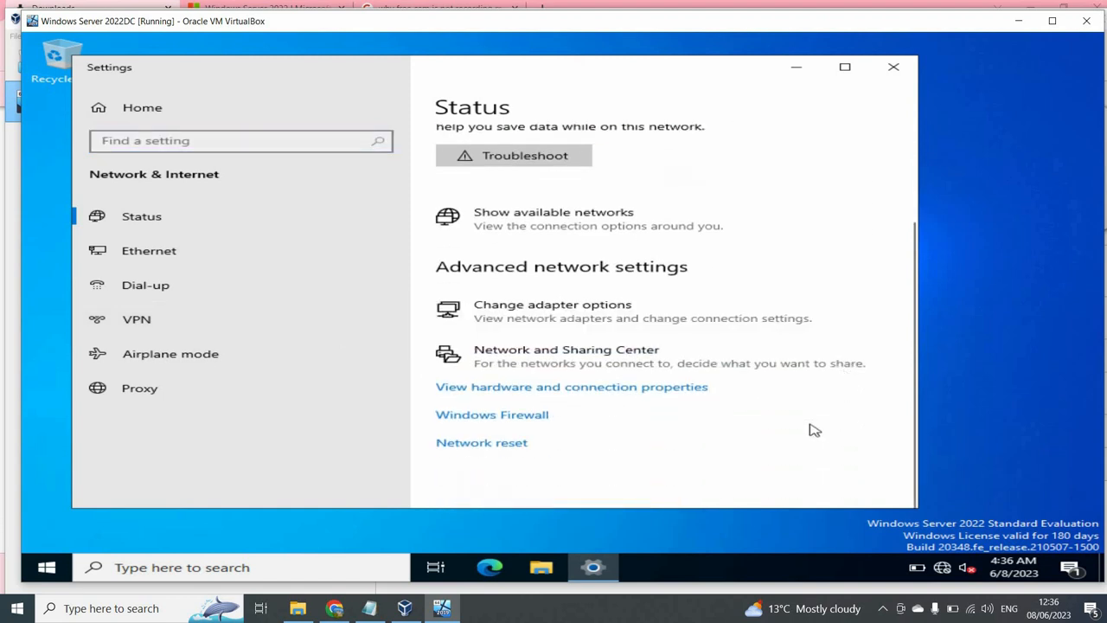
left_click(550, 359)
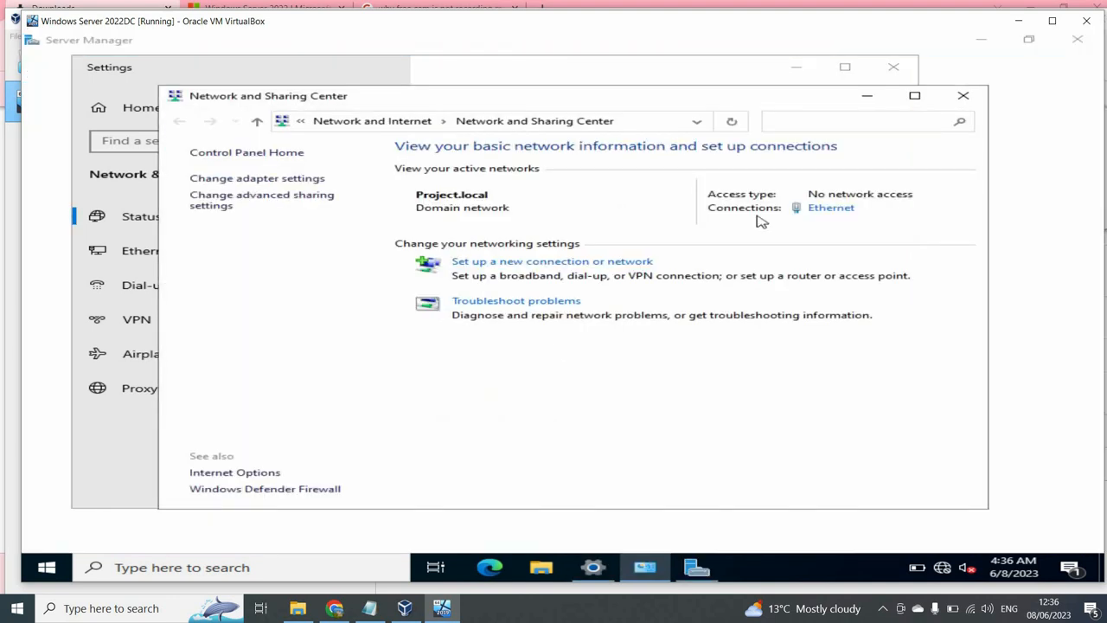
- Change the Ethernet adapter's IPv4 preferred DNS server to 172.20.20.5 and save
left_click(830, 209)
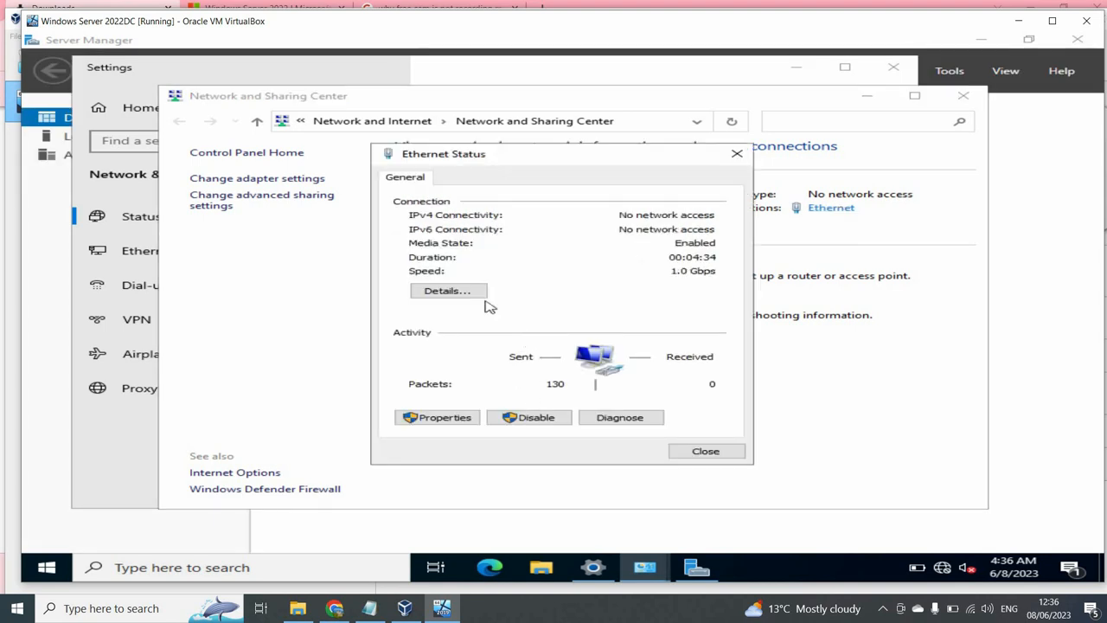
left_click(441, 417)
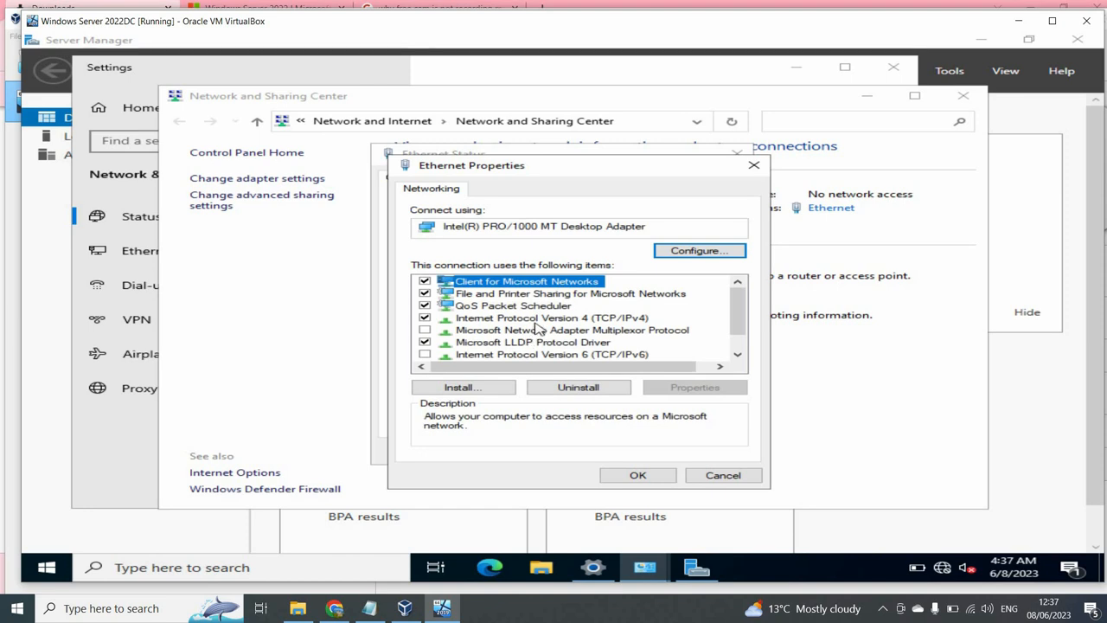
double_click(536, 319)
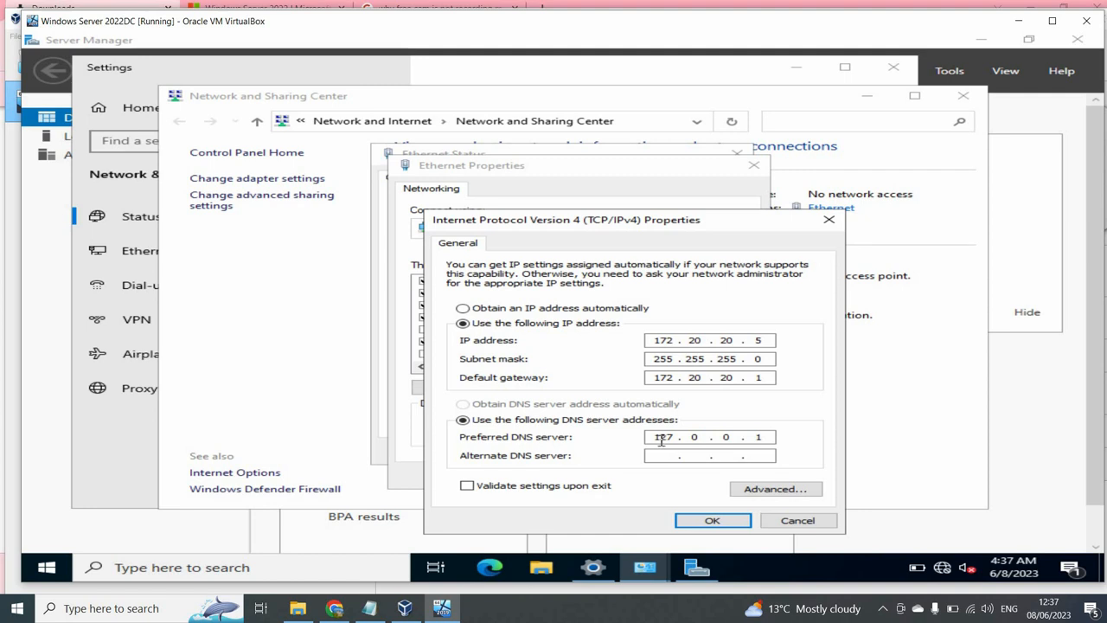
double_click(661, 439)
type("172")
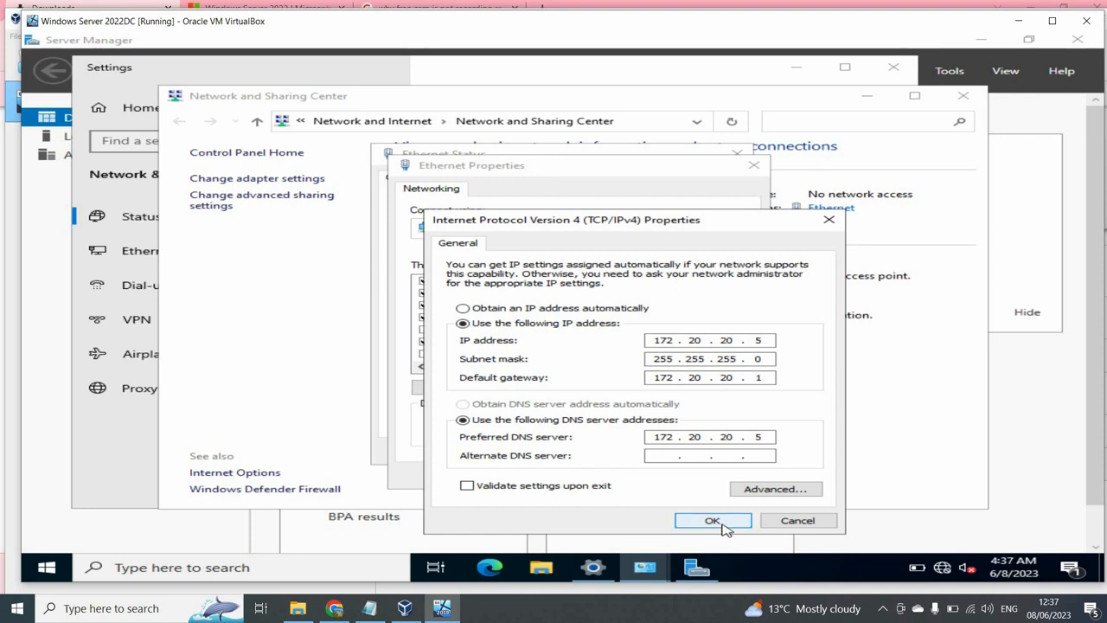
left_click(711, 519)
left_click(636, 477)
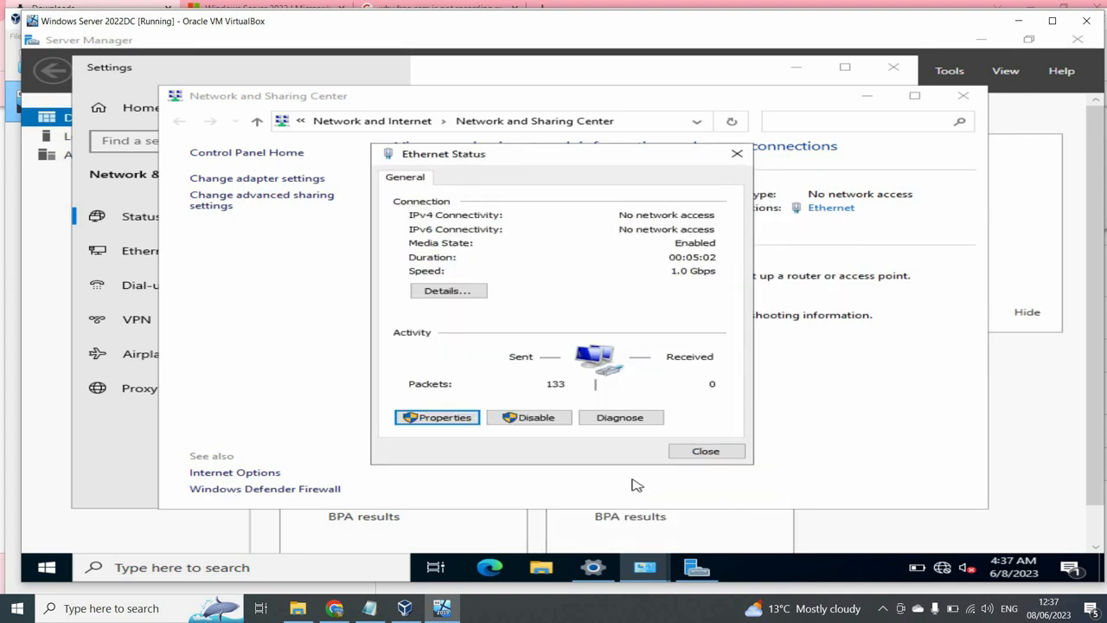
- Close the Ethernet status and Network and Sharing Center windows, returning to Server Manager
left_click(705, 455)
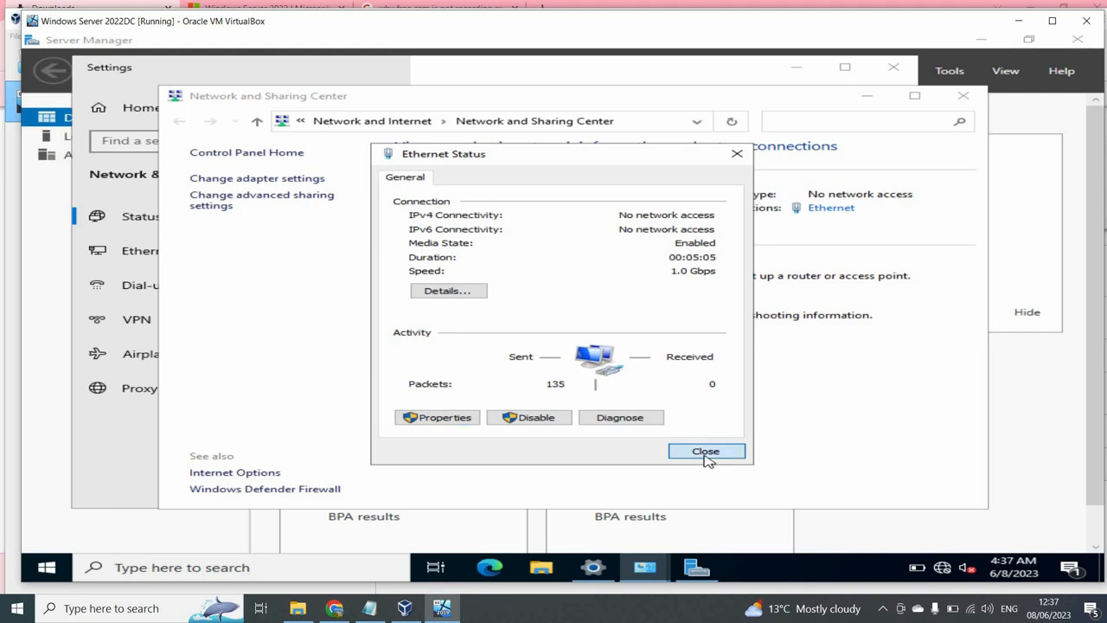
left_click(962, 93)
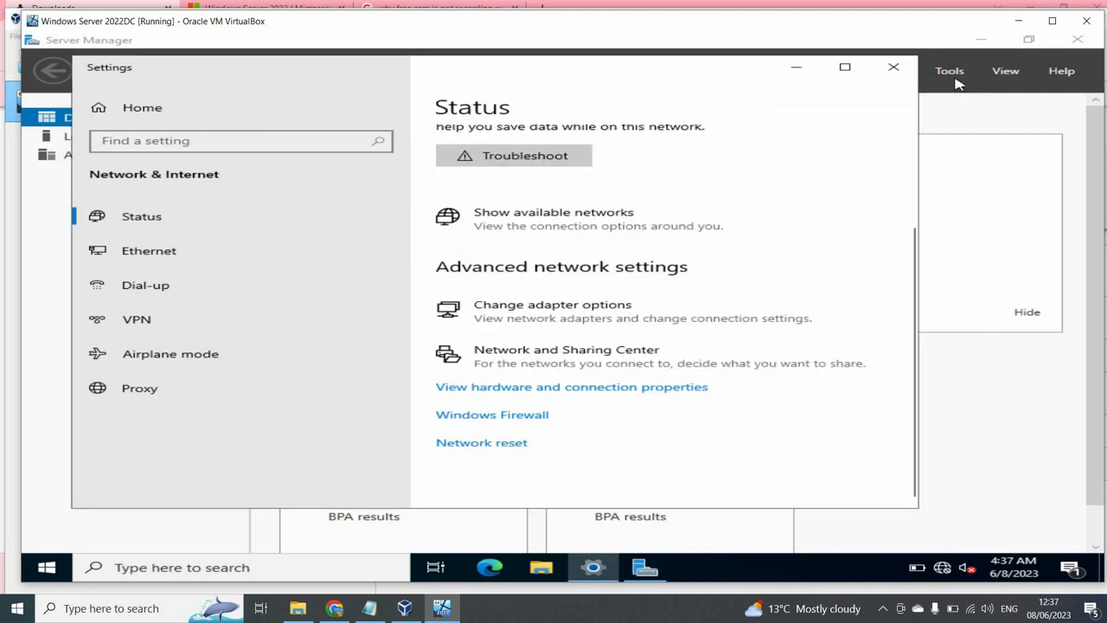
left_click(958, 83)
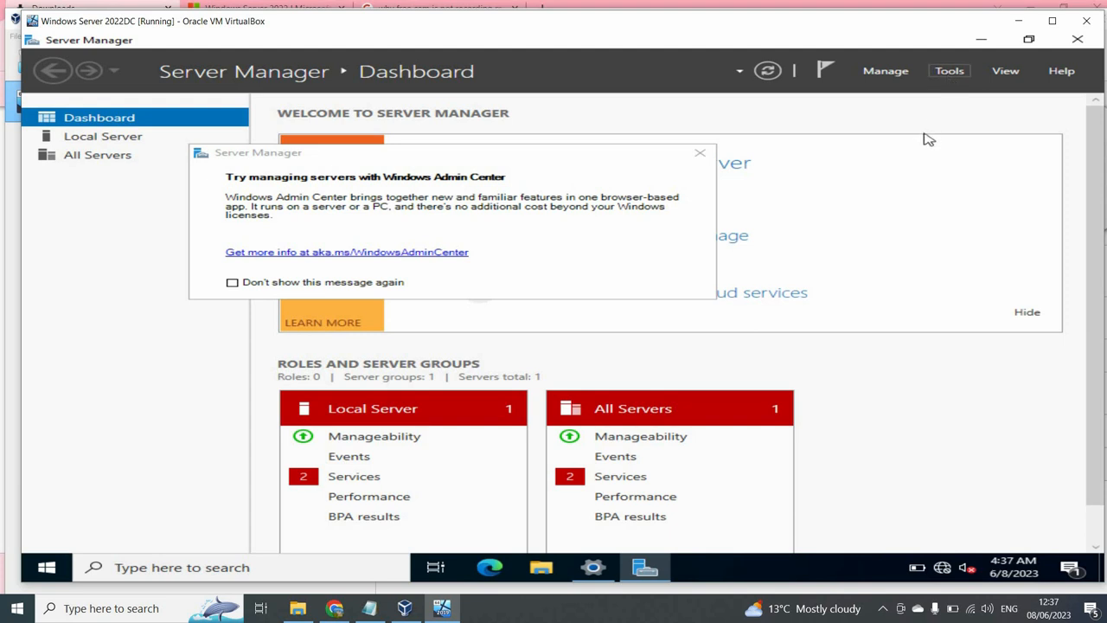
- In DNS Manager, check Project.local's dc01 Host (A) record at 172.20.20.5, then view empty Reverse Lookup Zones
left_click(949, 70)
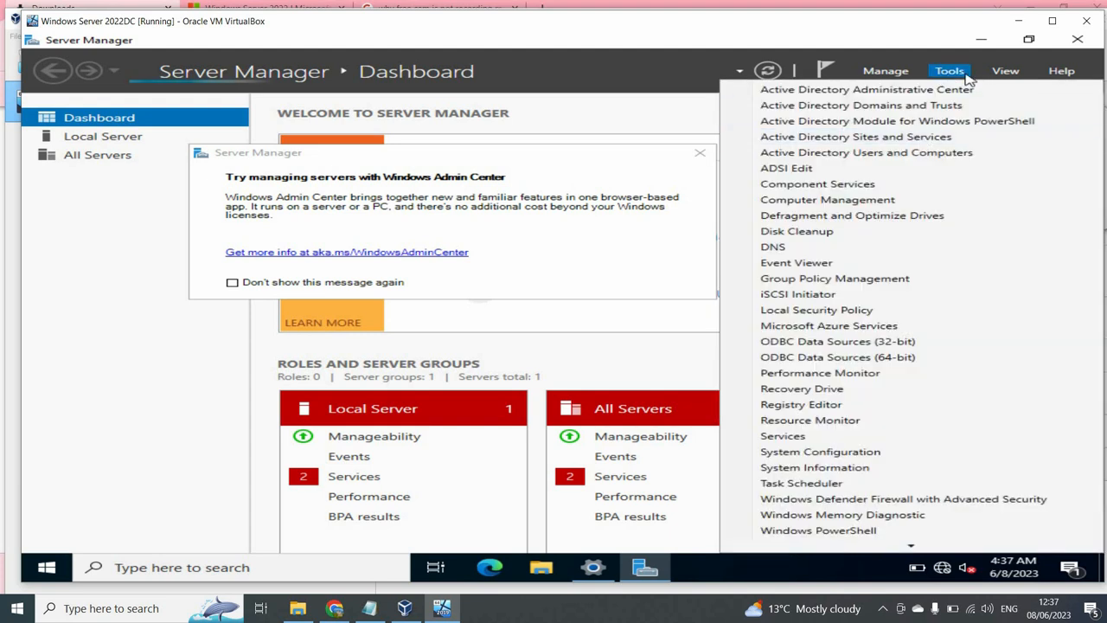
left_click(812, 248)
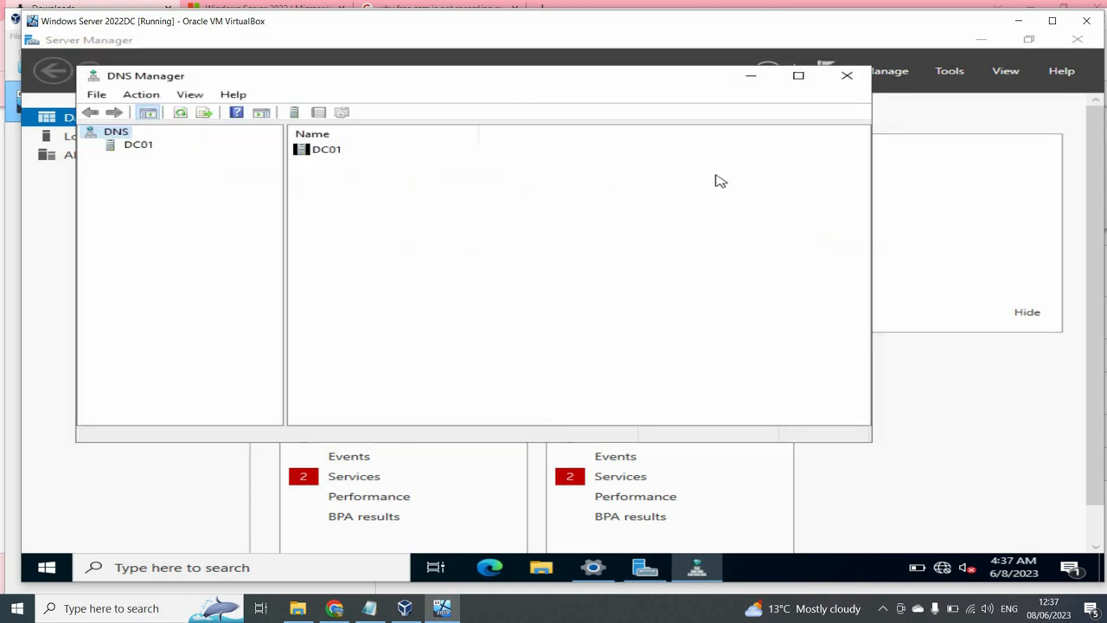
left_click(136, 146)
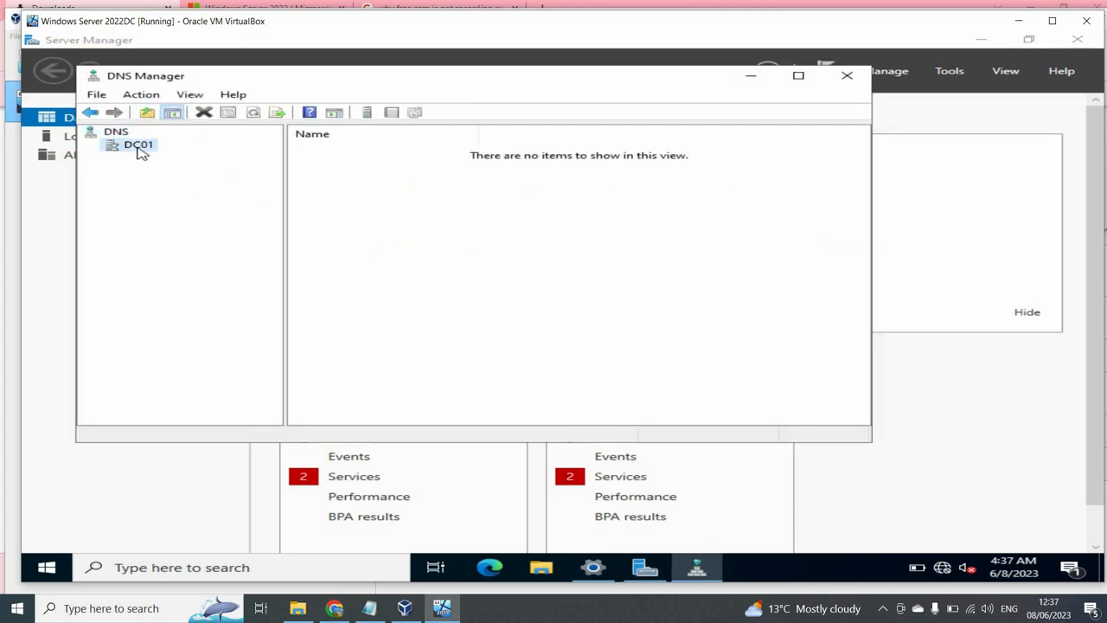
left_click(90, 145)
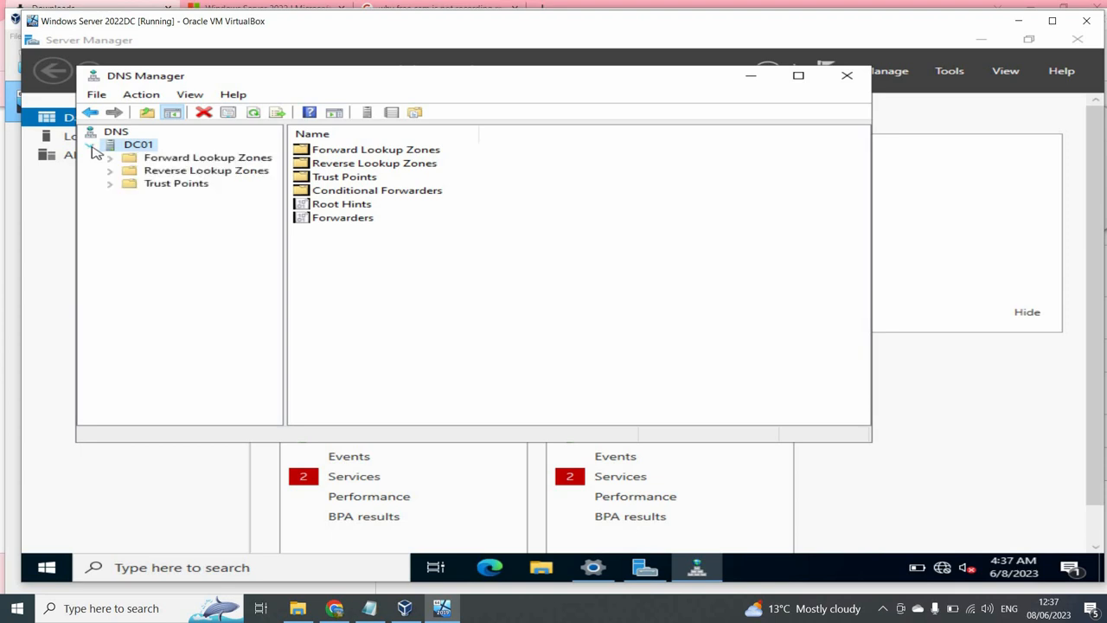
left_click(109, 160)
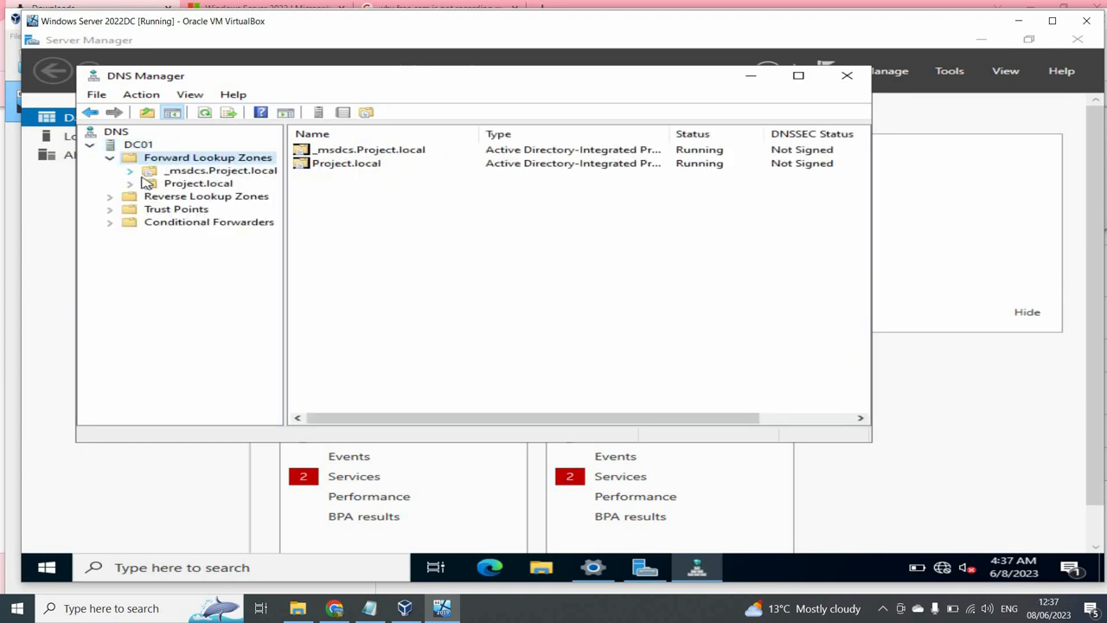
double_click(139, 184)
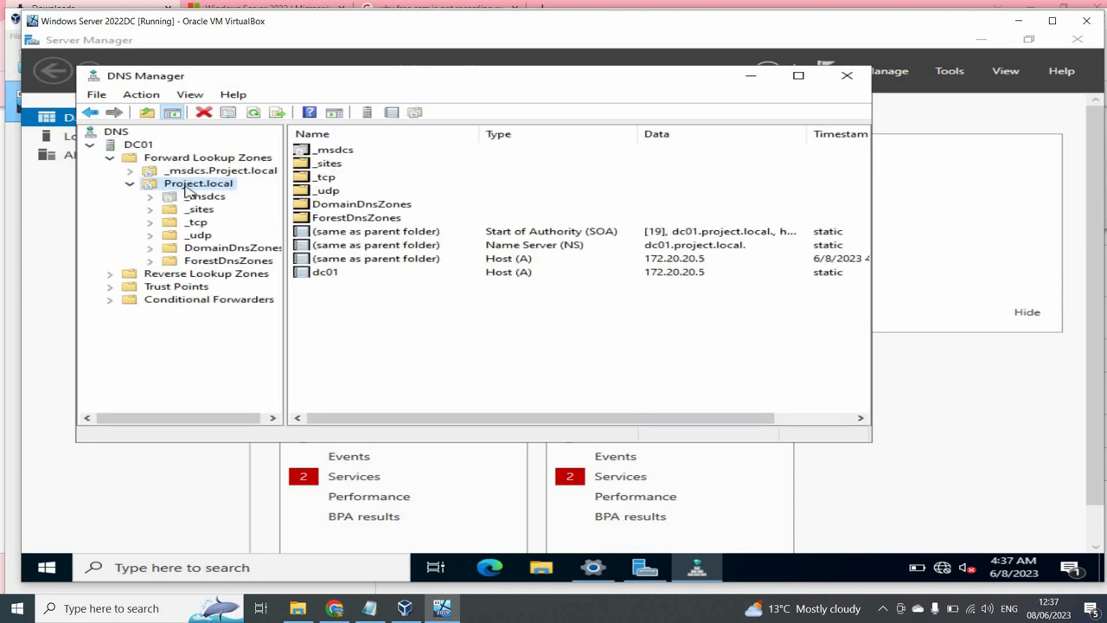
left_click(515, 274)
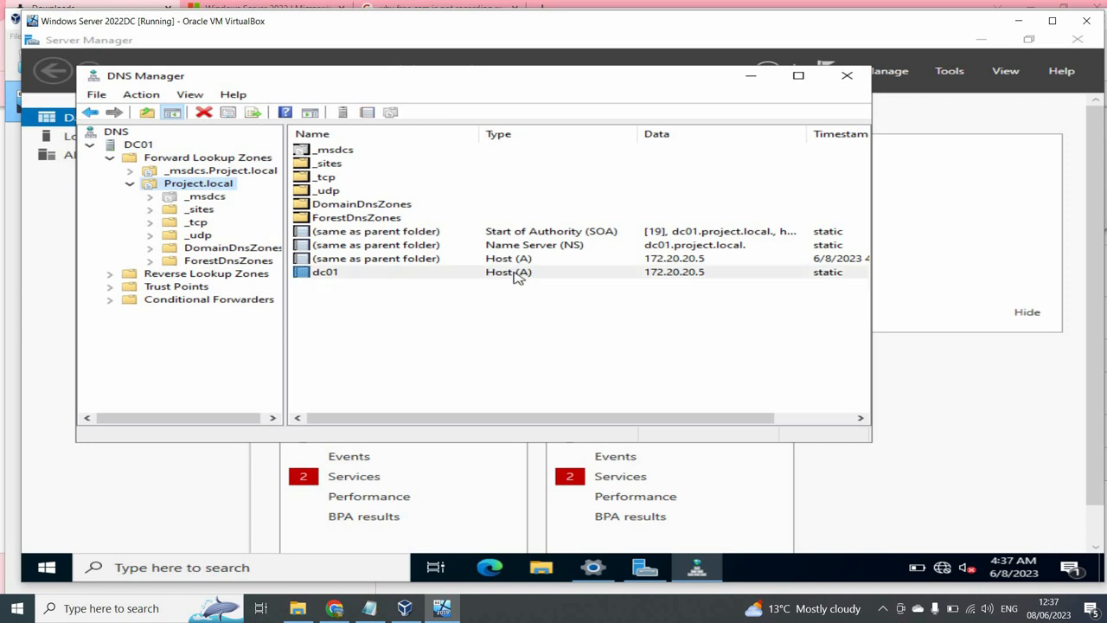
left_click(122, 275)
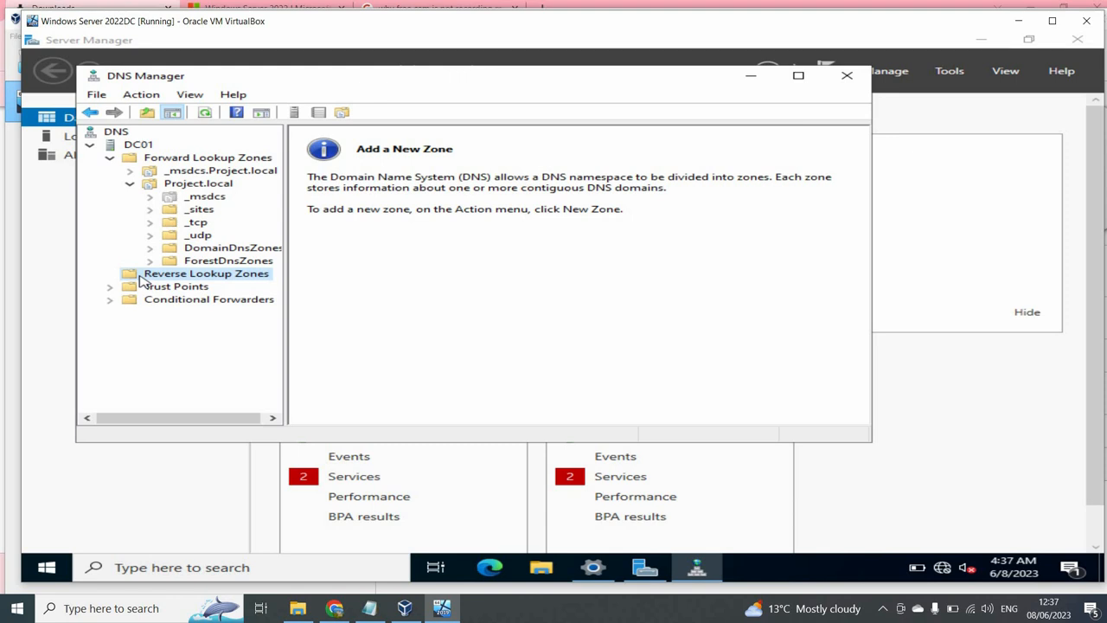
- Create an AD-integrated primary IPv4 reverse zone for network 172.20.20, replicated to all Project.local DNS servers
right_click(140, 277)
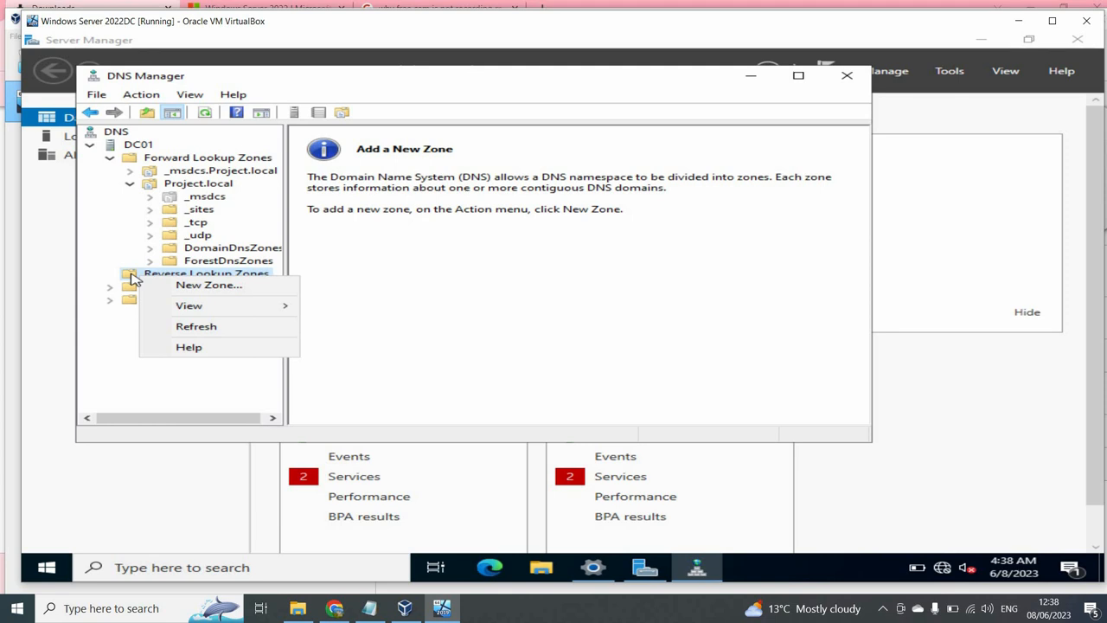
left_click(178, 286)
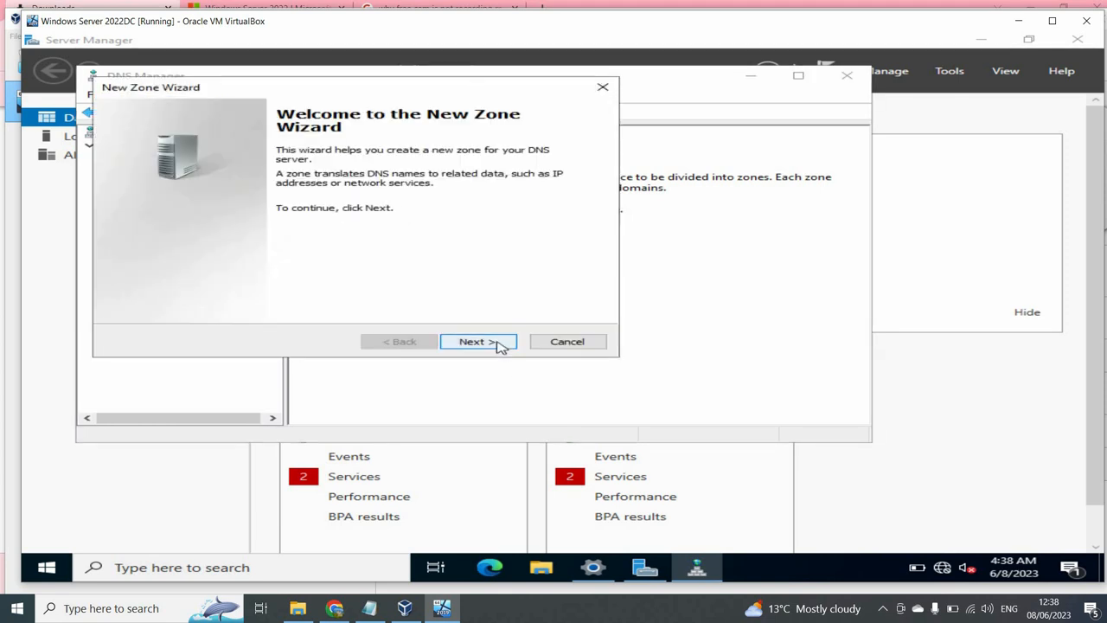
left_click(497, 344)
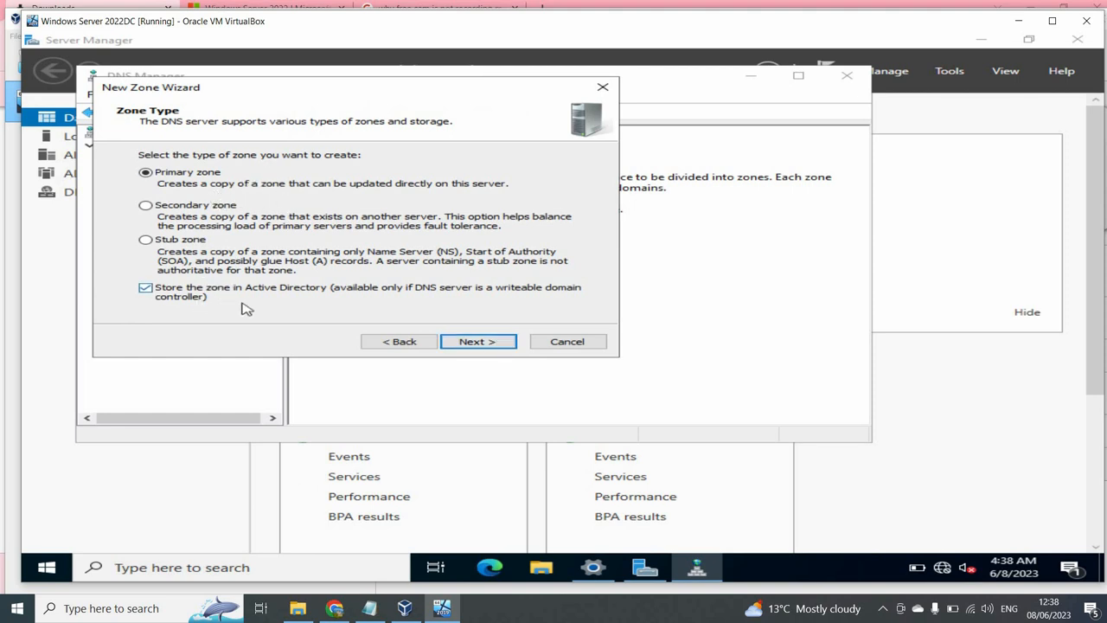
left_click(464, 344)
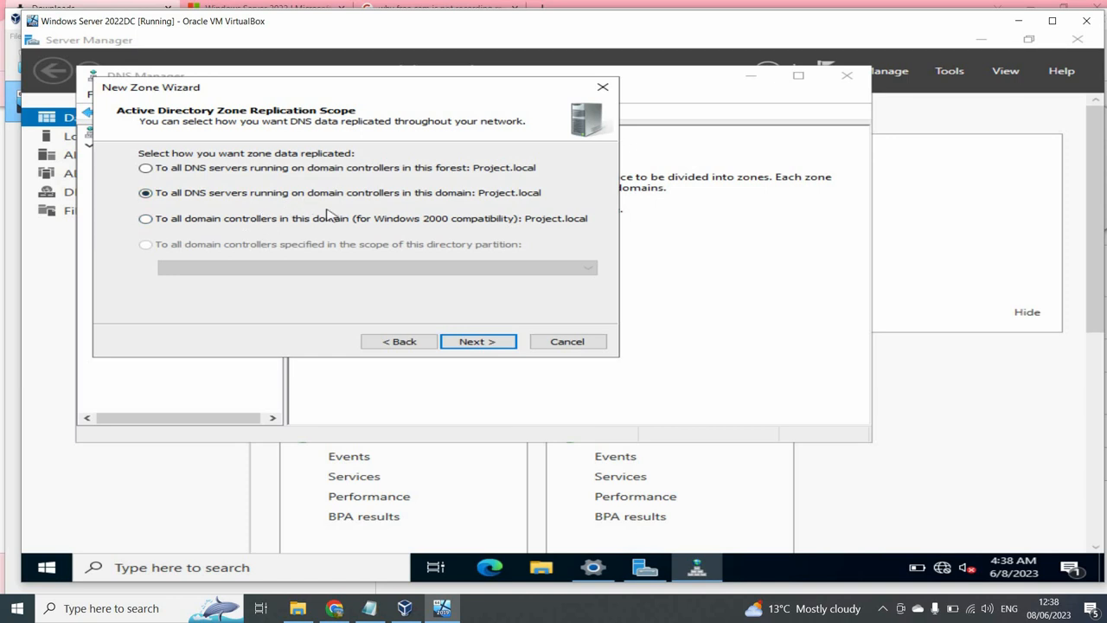
left_click(487, 340)
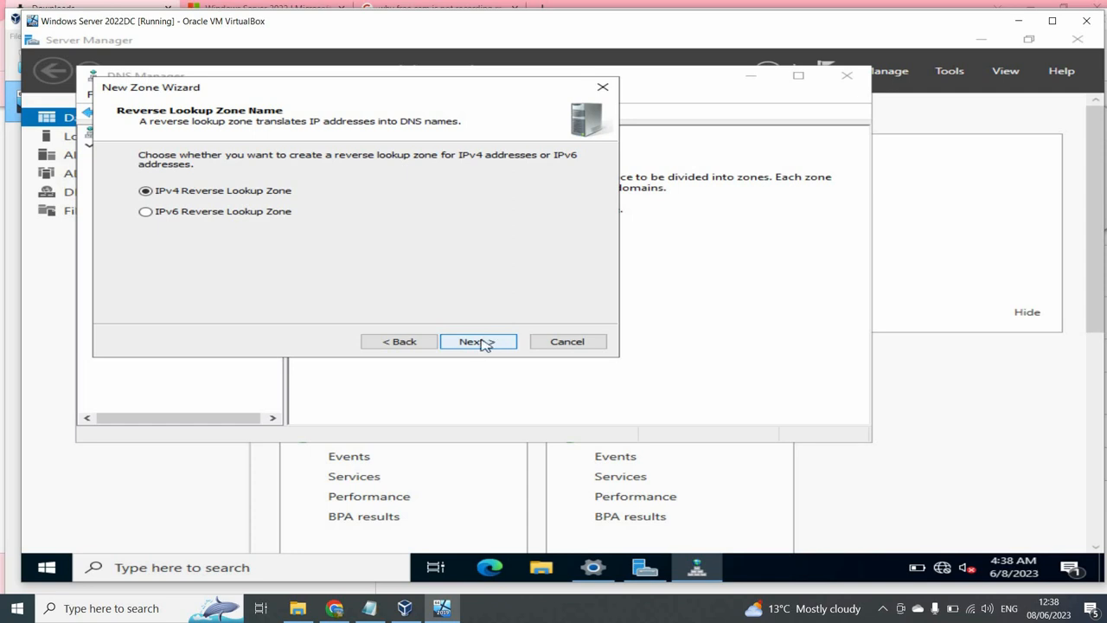
left_click(478, 342)
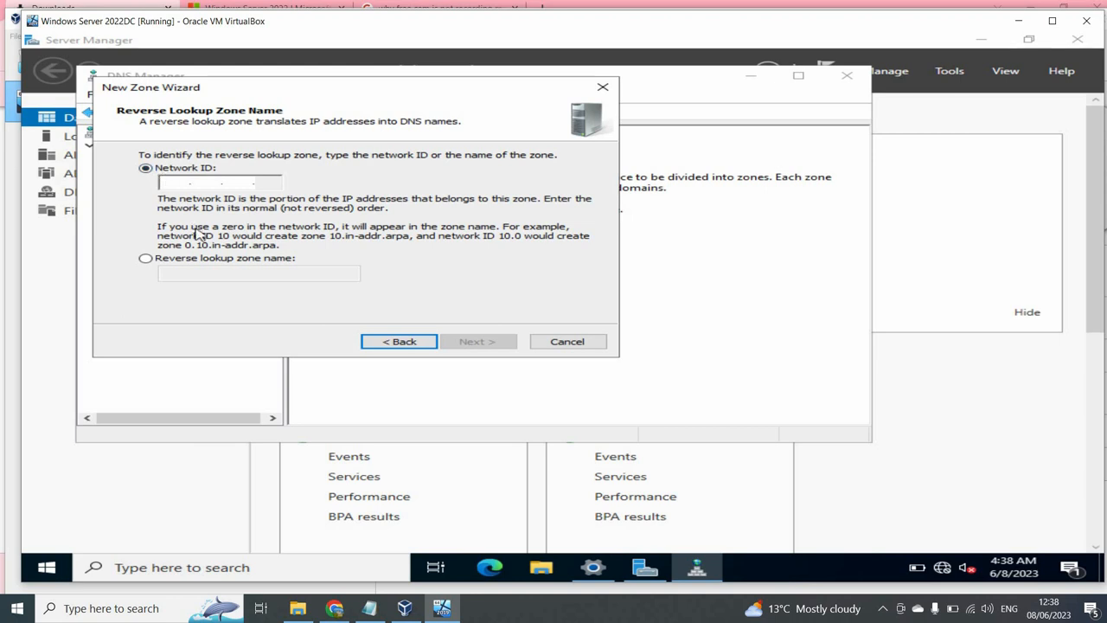
type("172 .")
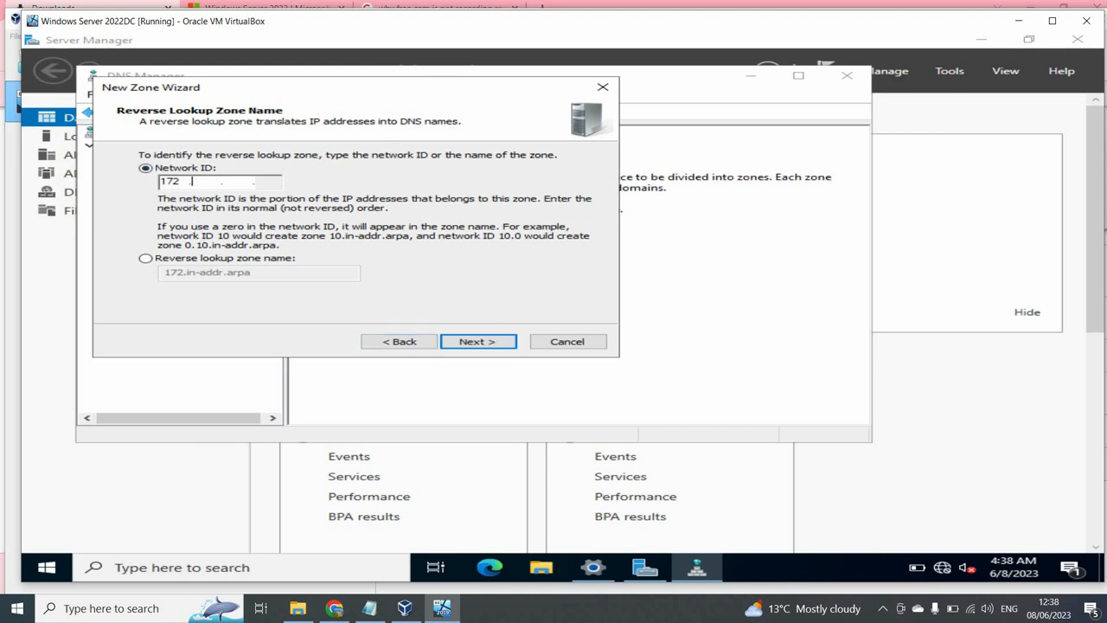
type("20 .20")
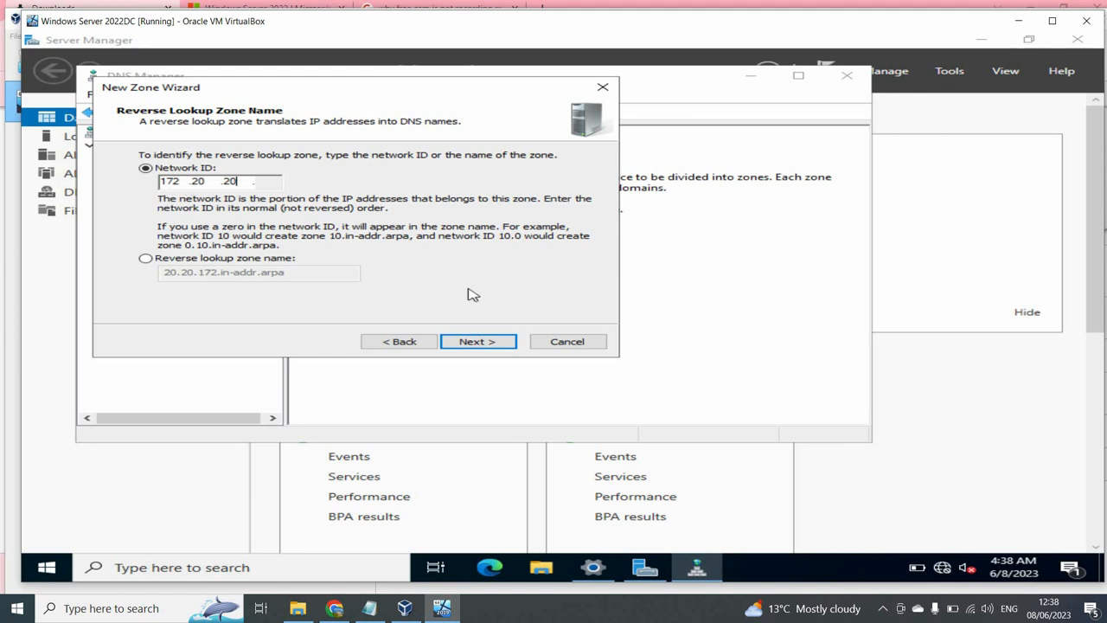
left_click(494, 342)
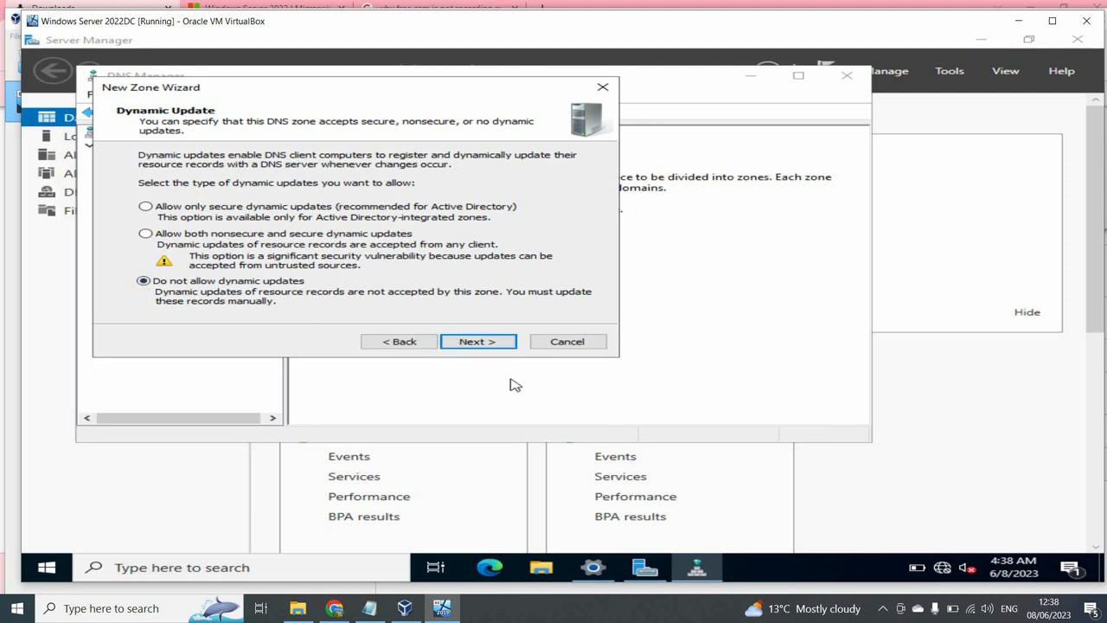
left_click(494, 343)
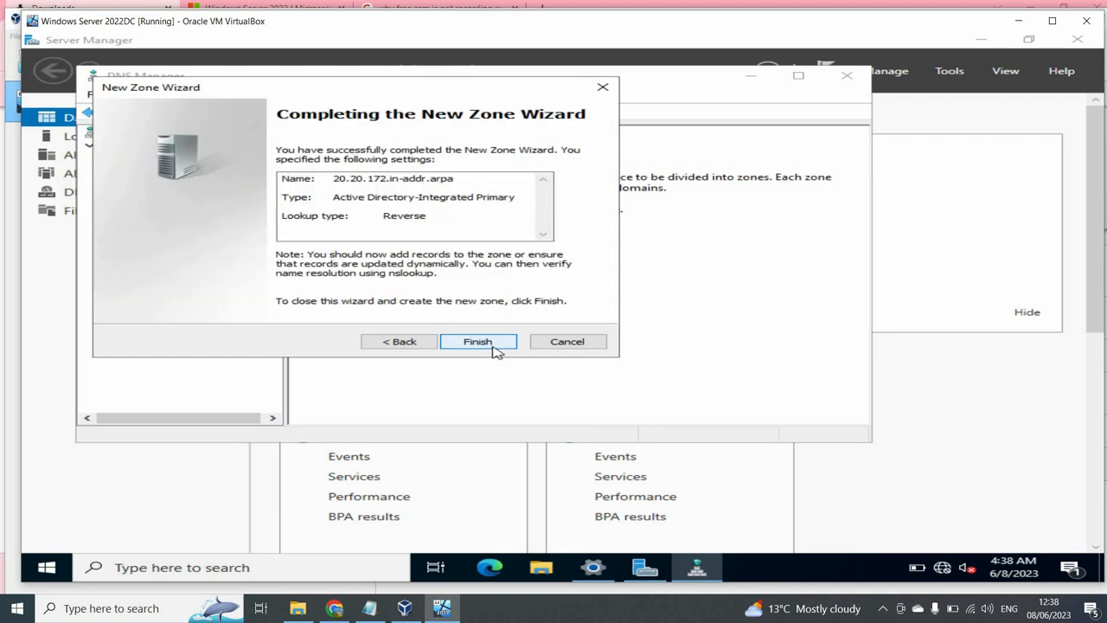
left_click(493, 345)
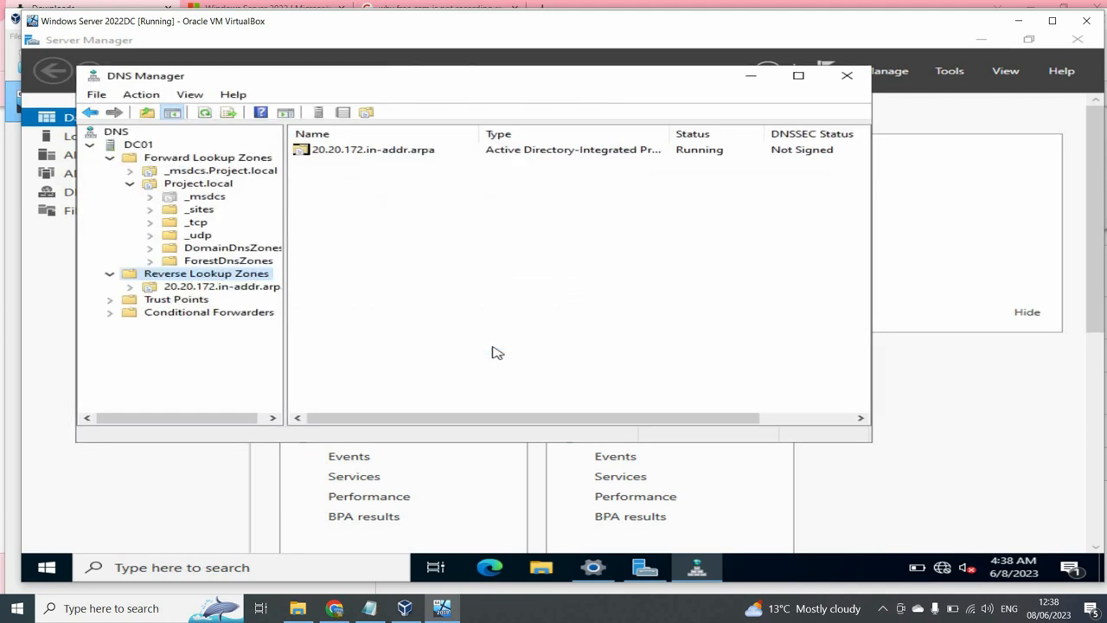
- Add a PTR record in 20.20.172.in-addr.arpa mapping 172.20.20.5 to dc01.Project.local, allowing authenticated updates
left_click(186, 290)
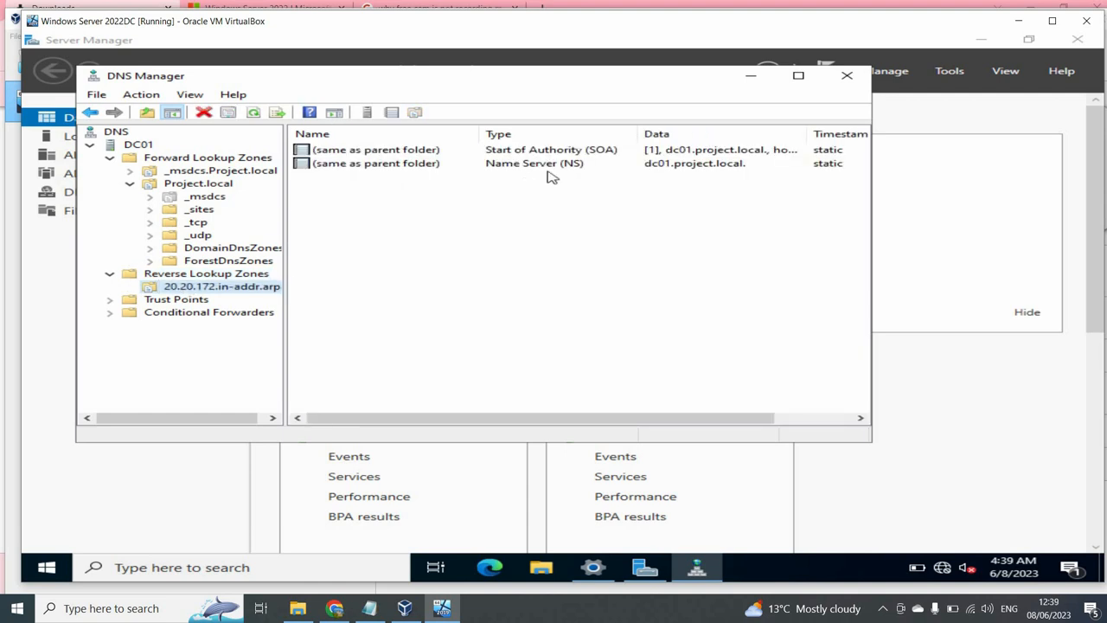
right_click(521, 182)
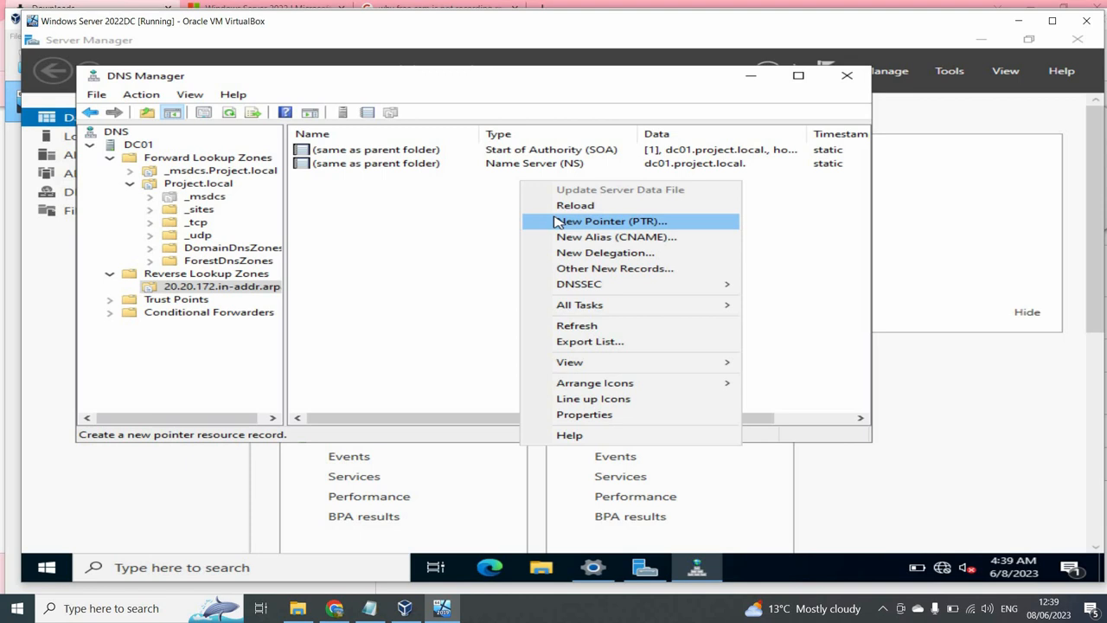
left_click(556, 222)
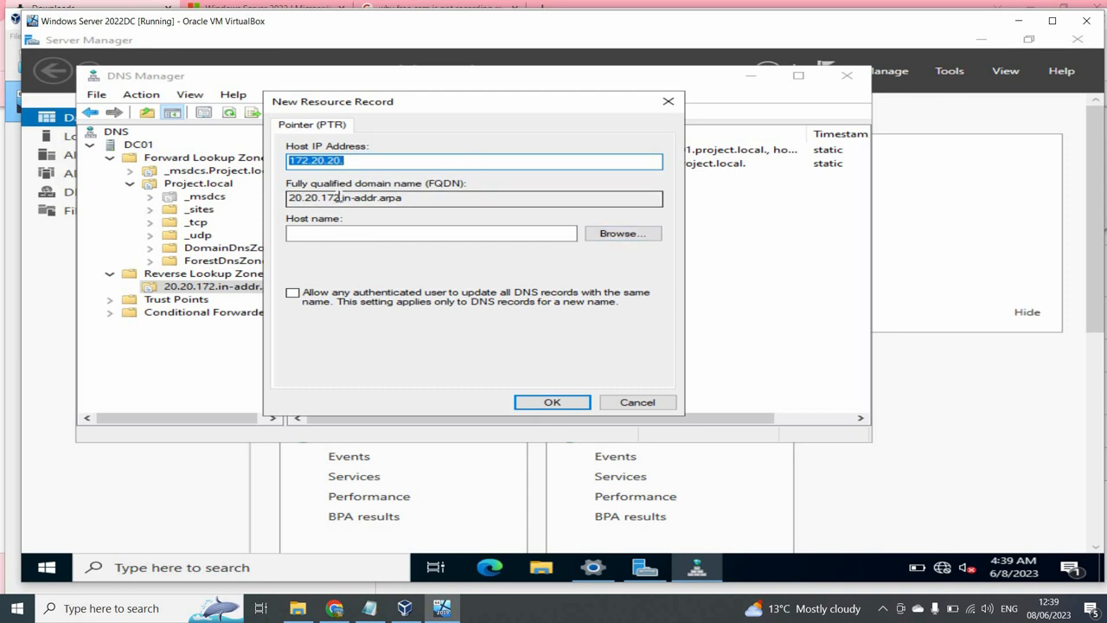
left_click(608, 239)
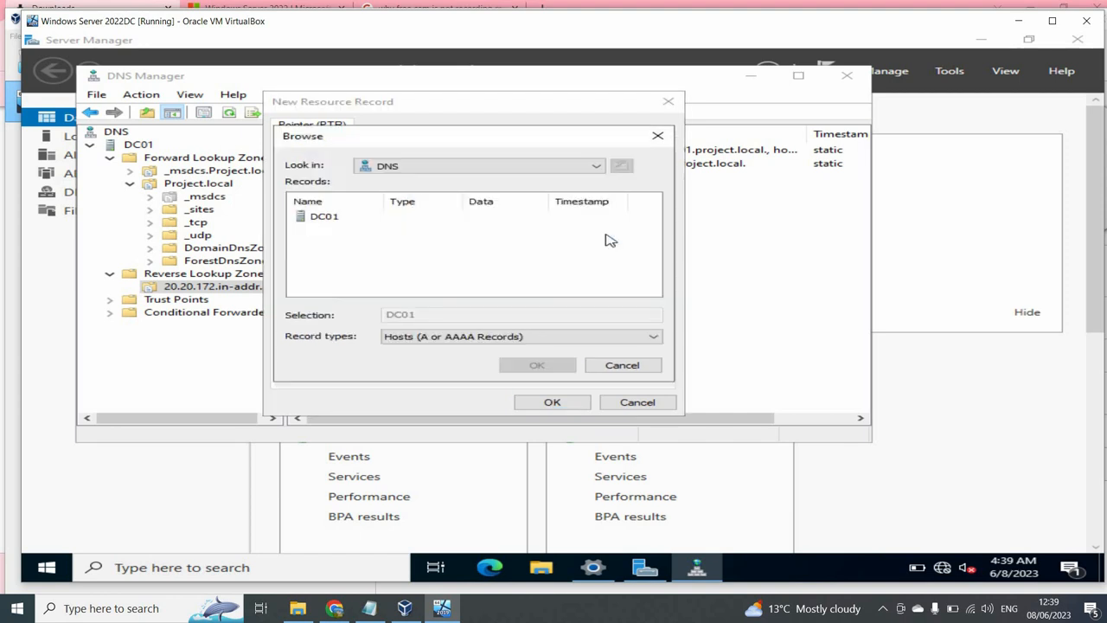
double_click(320, 218)
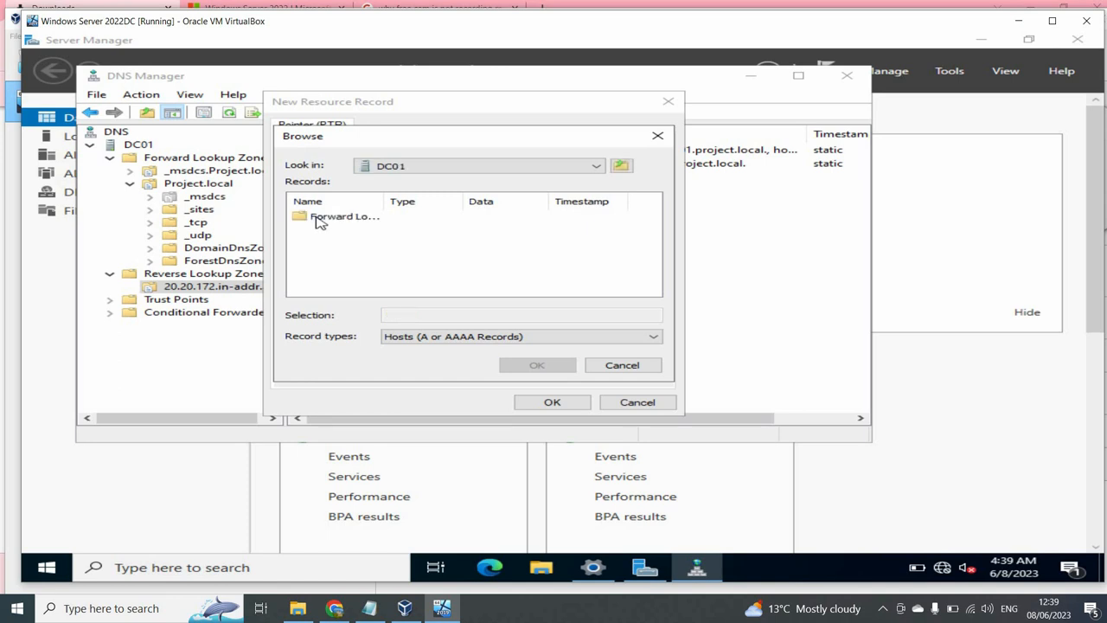
double_click(333, 218)
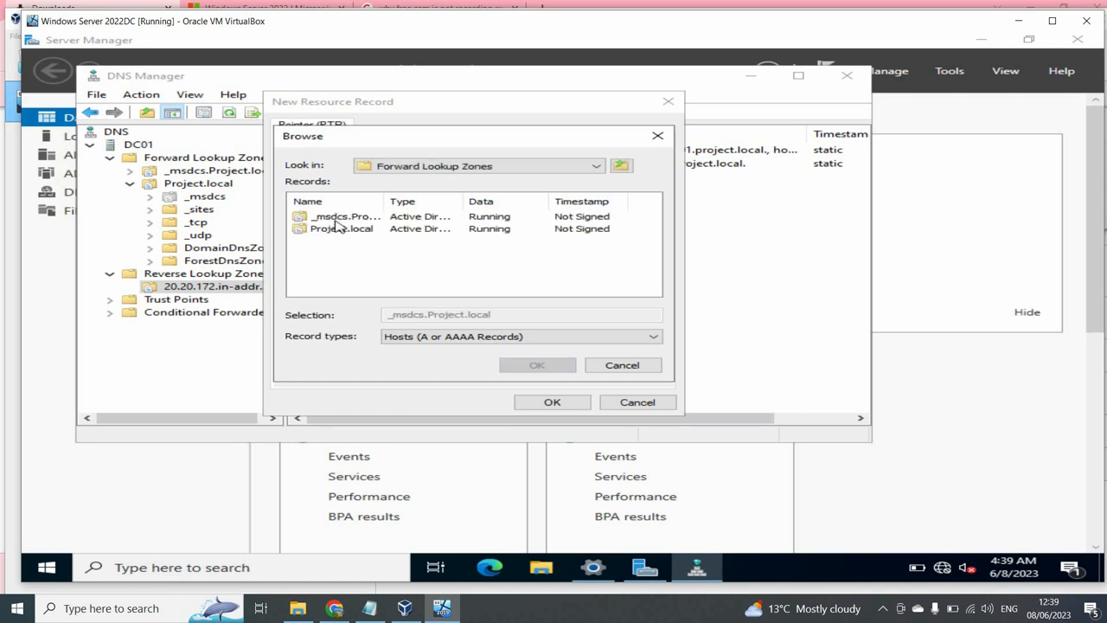
double_click(333, 229)
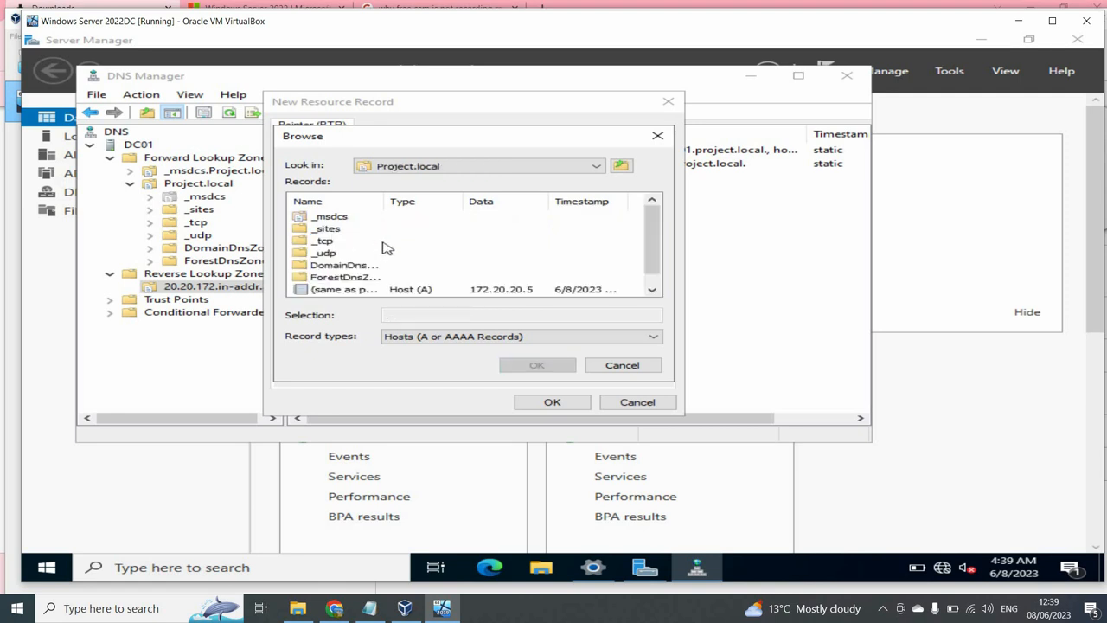
left_click_drag(658, 216, 658, 246)
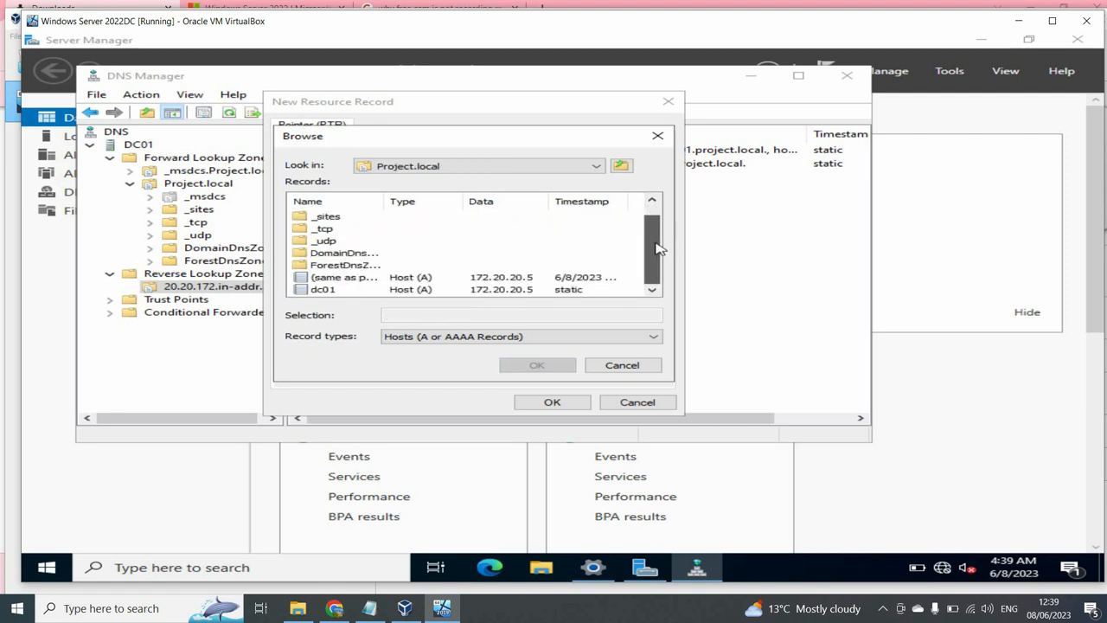
left_click(308, 291)
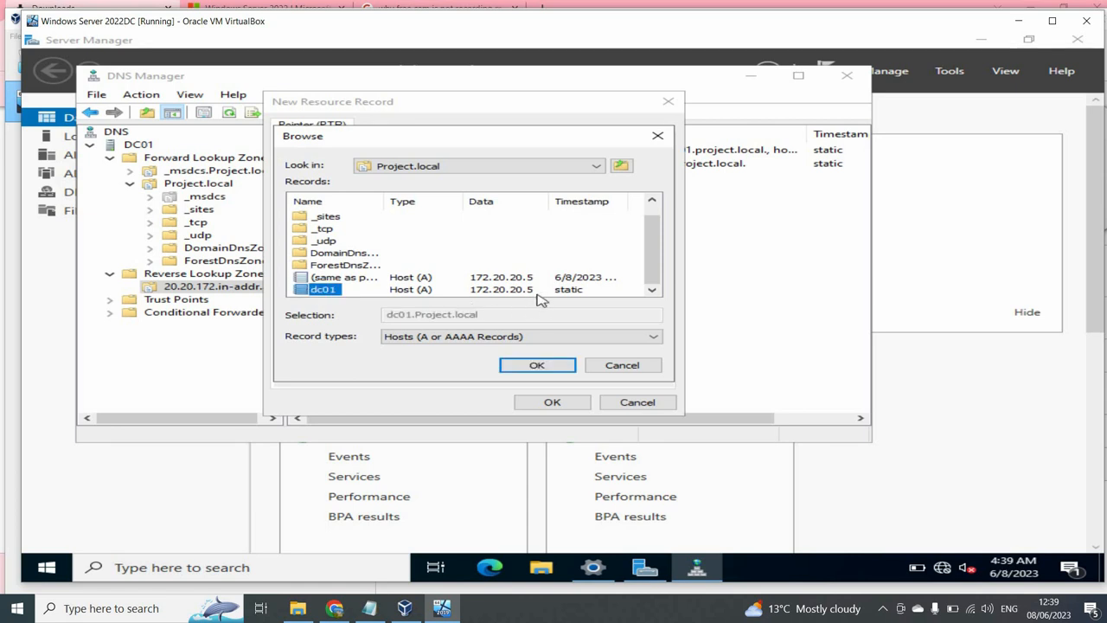
left_click(550, 367)
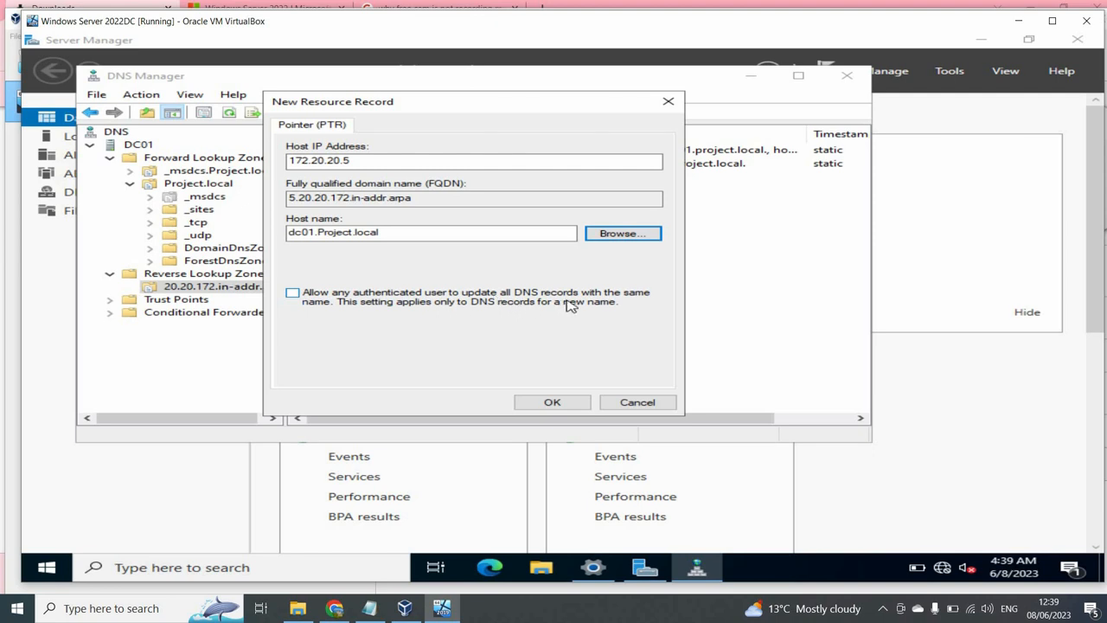
left_click(405, 306)
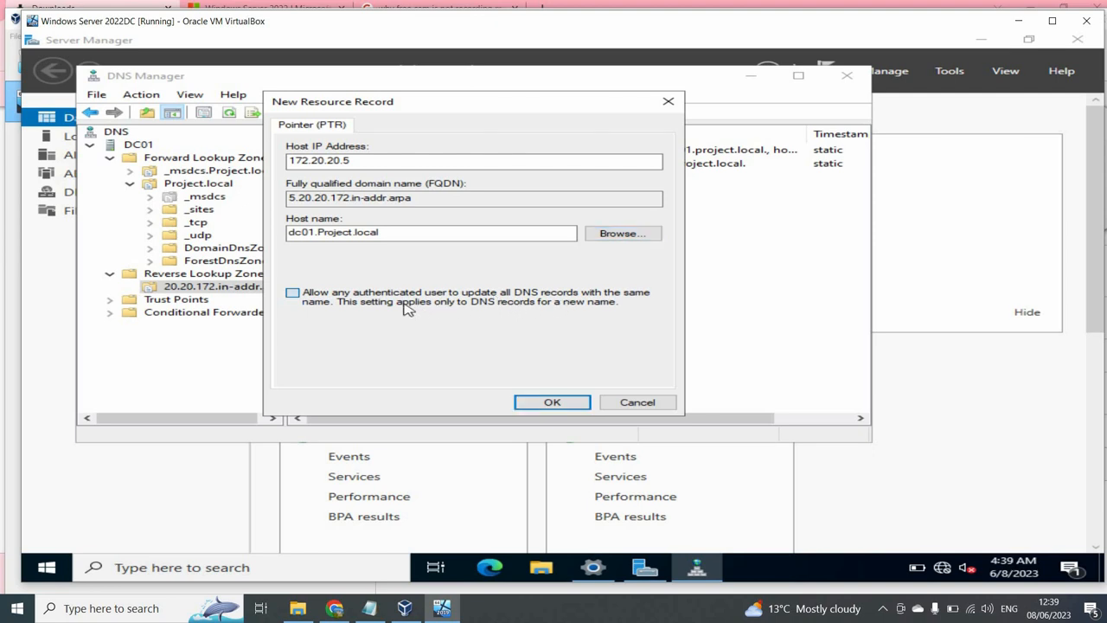
left_click(549, 402)
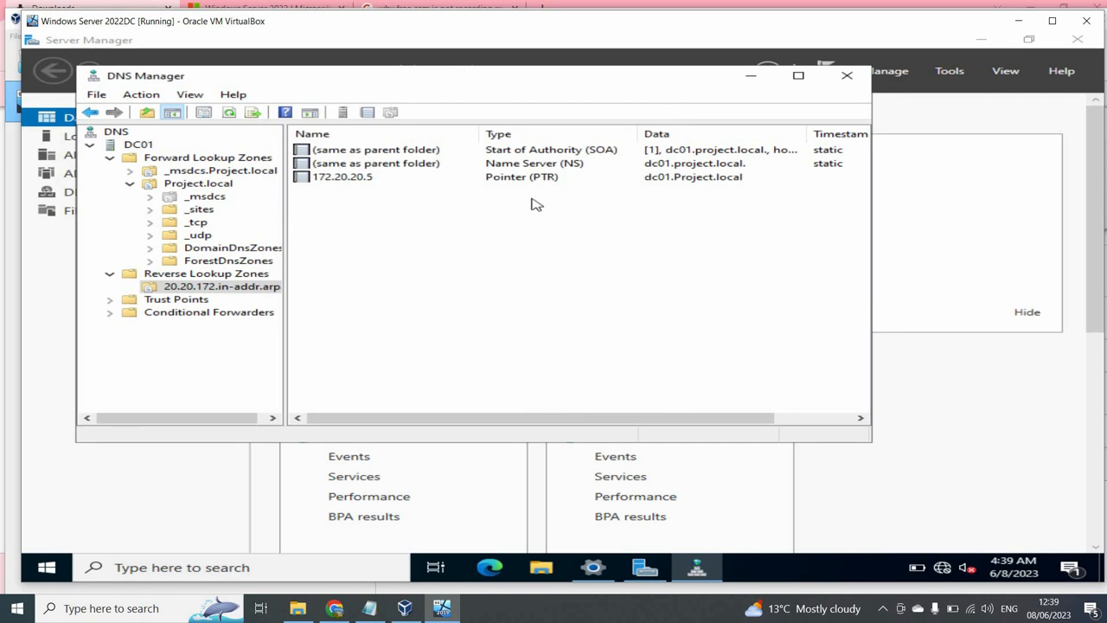
- Refresh the reverse zone to confirm the 172.20.20.5 pointer record, then close DNS Manager
left_click(361, 184)
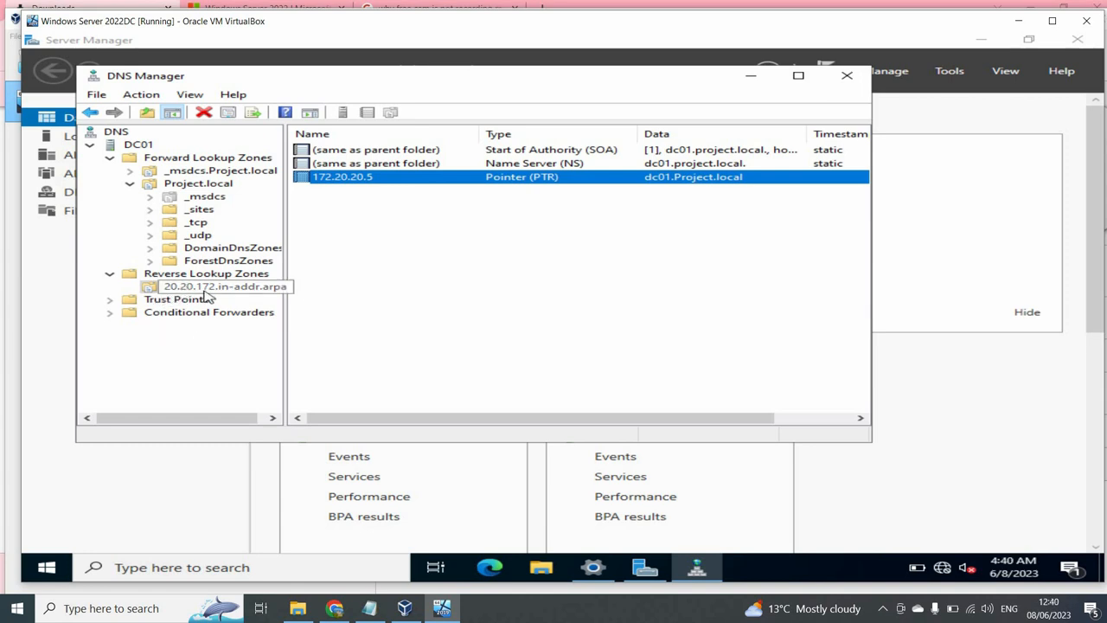
right_click(383, 253)
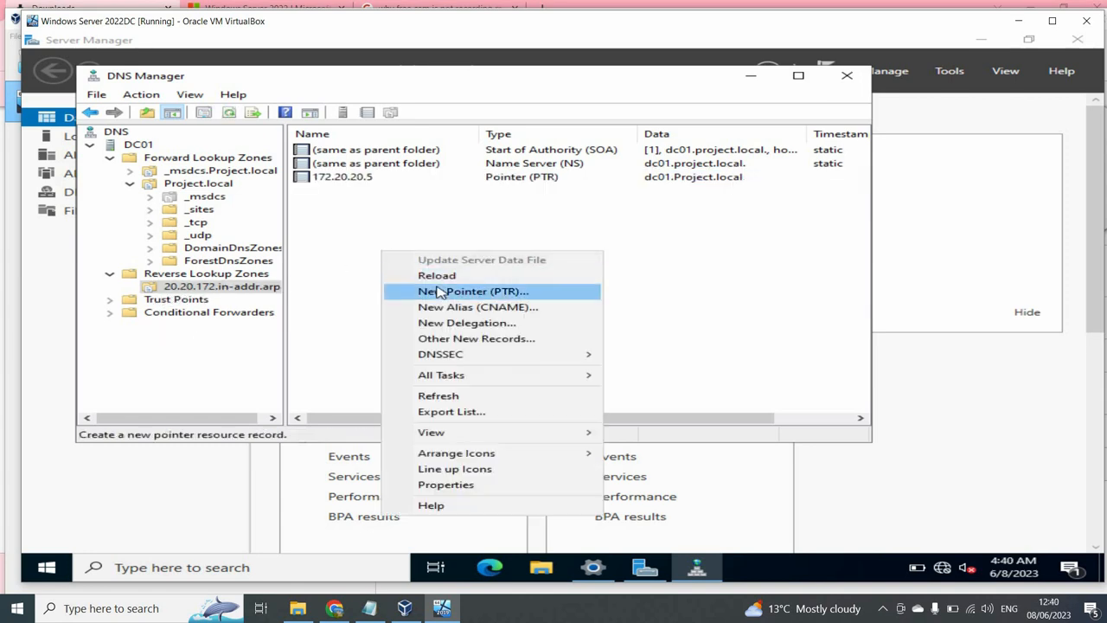
left_click(439, 398)
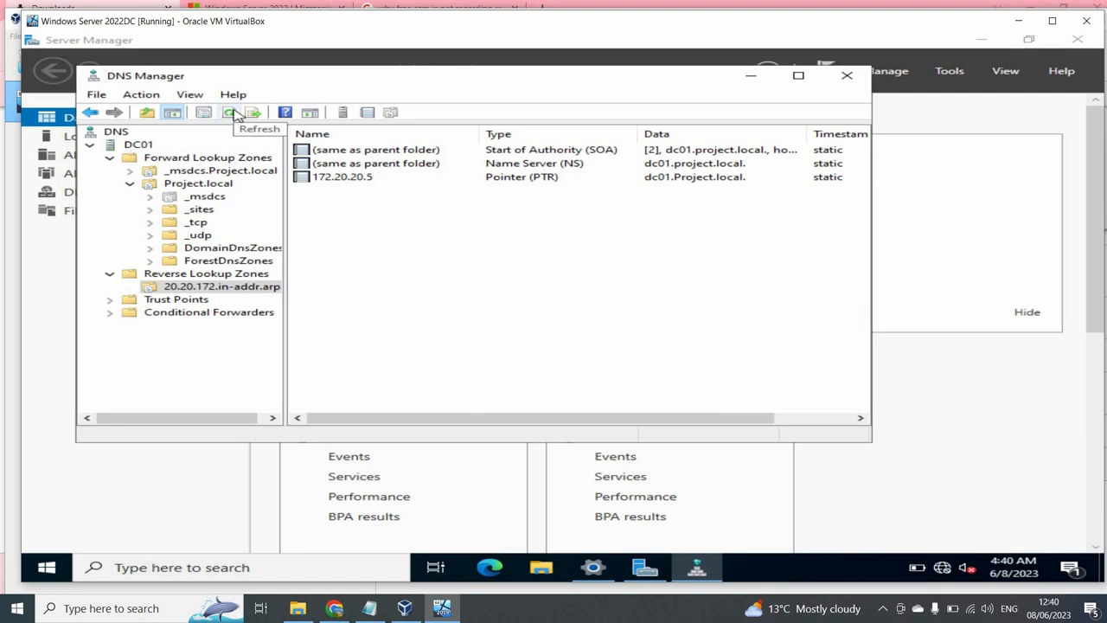
left_click(230, 113)
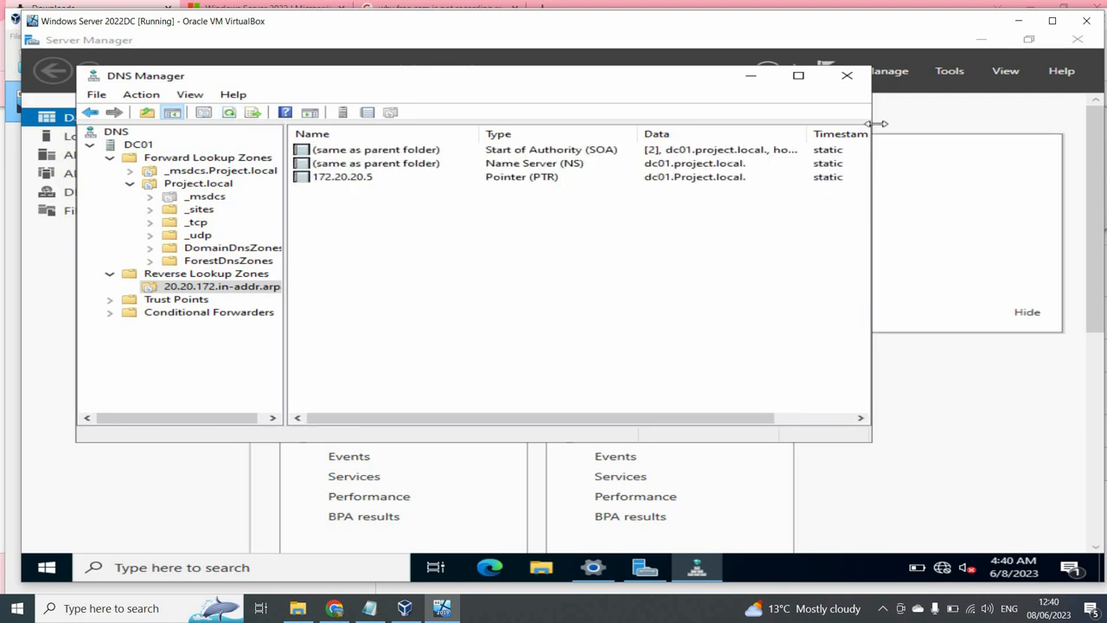
left_click(847, 79)
- Start a role-based install on DC01 and select DHCP Server with its management tools
left_click(887, 73)
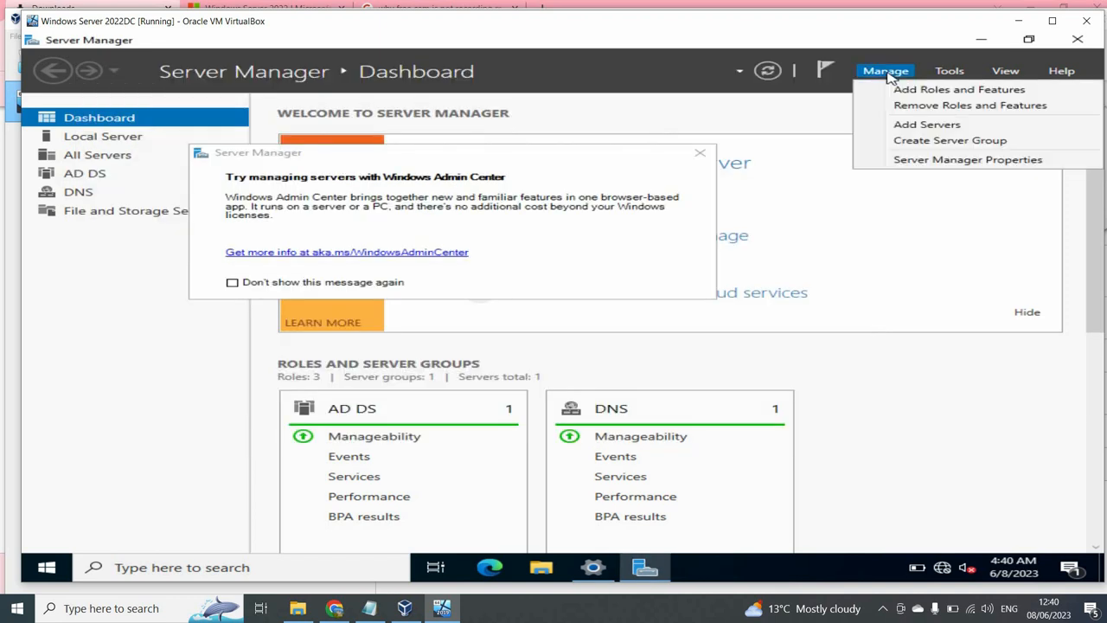
left_click(902, 90)
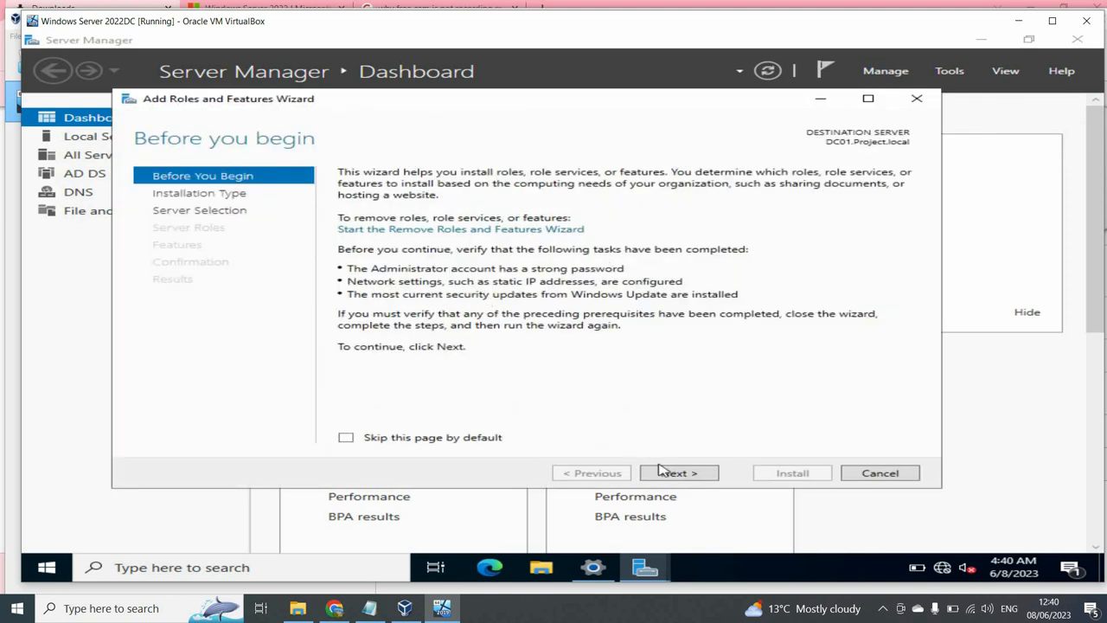
left_click(664, 473)
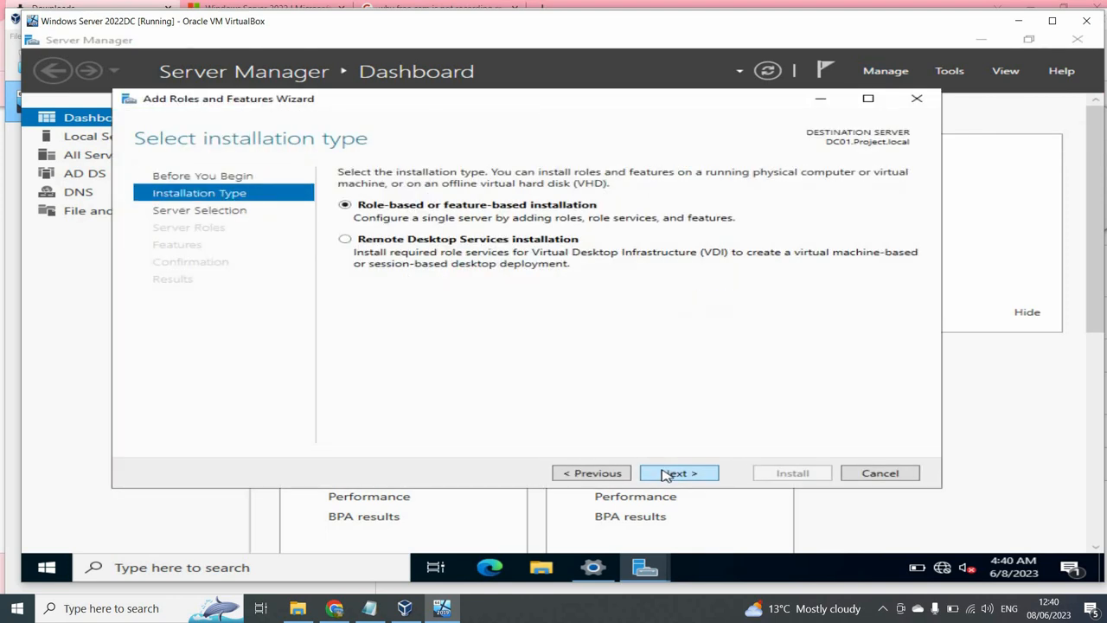
left_click(665, 474)
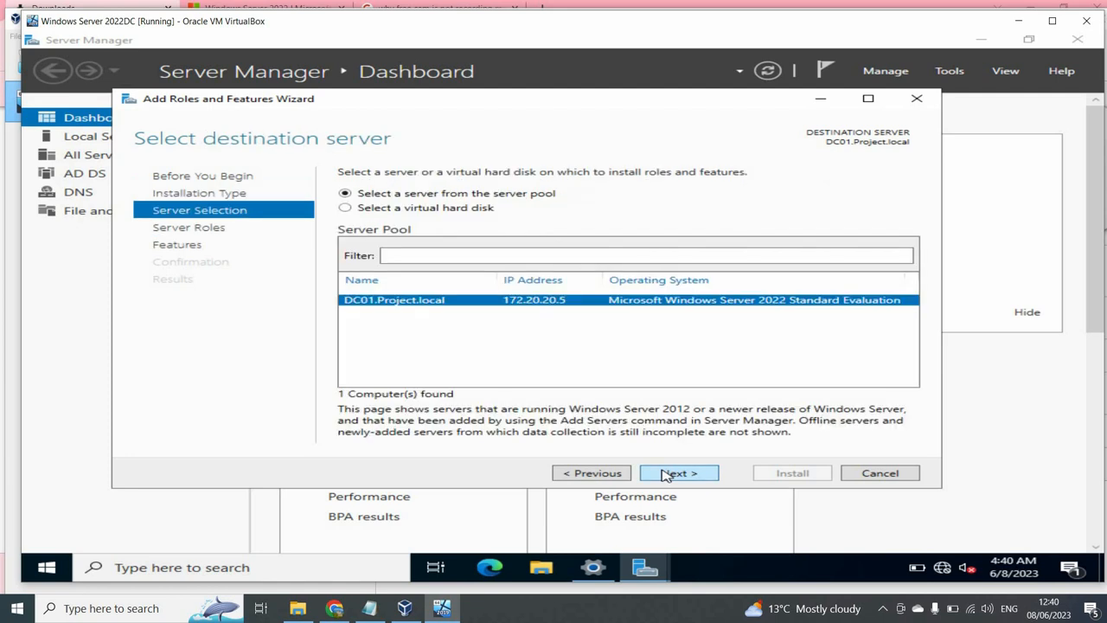
left_click(665, 473)
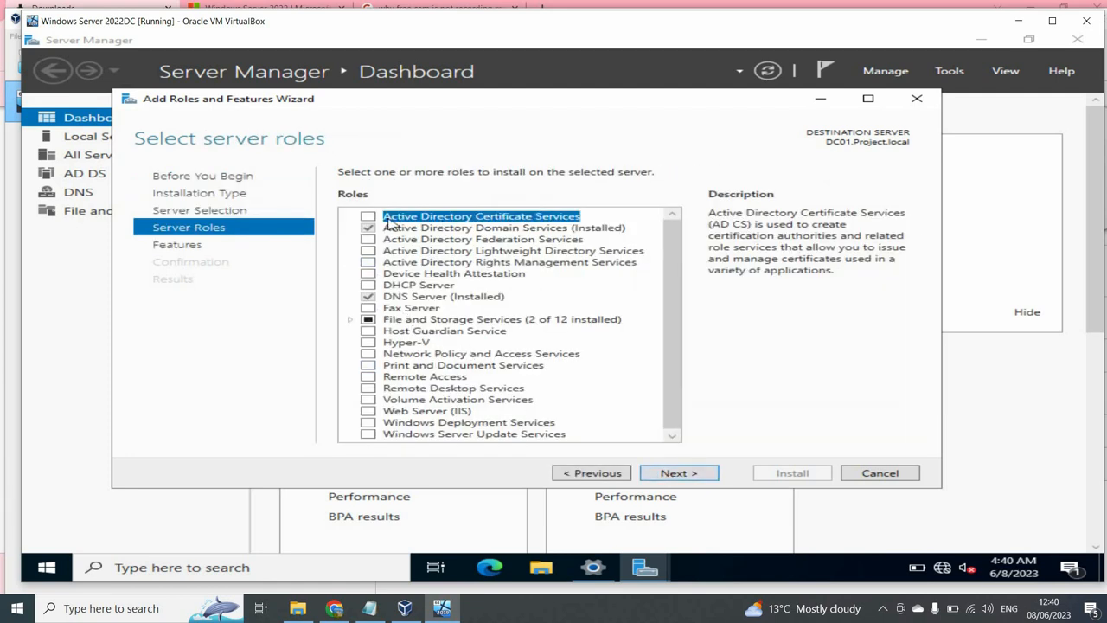
left_click(373, 285)
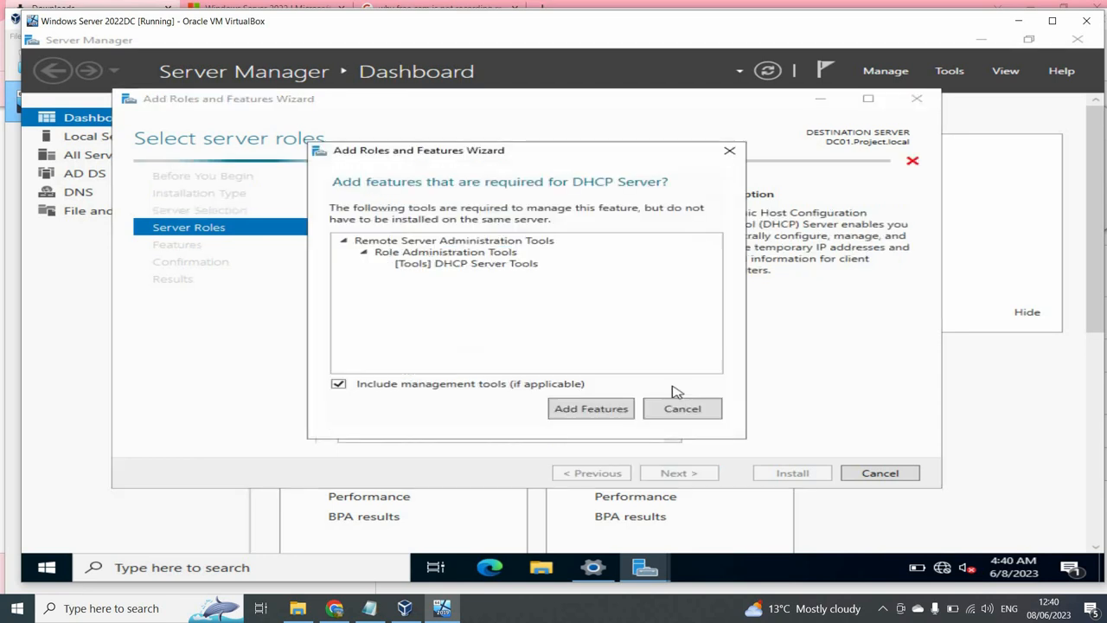
left_click(591, 409)
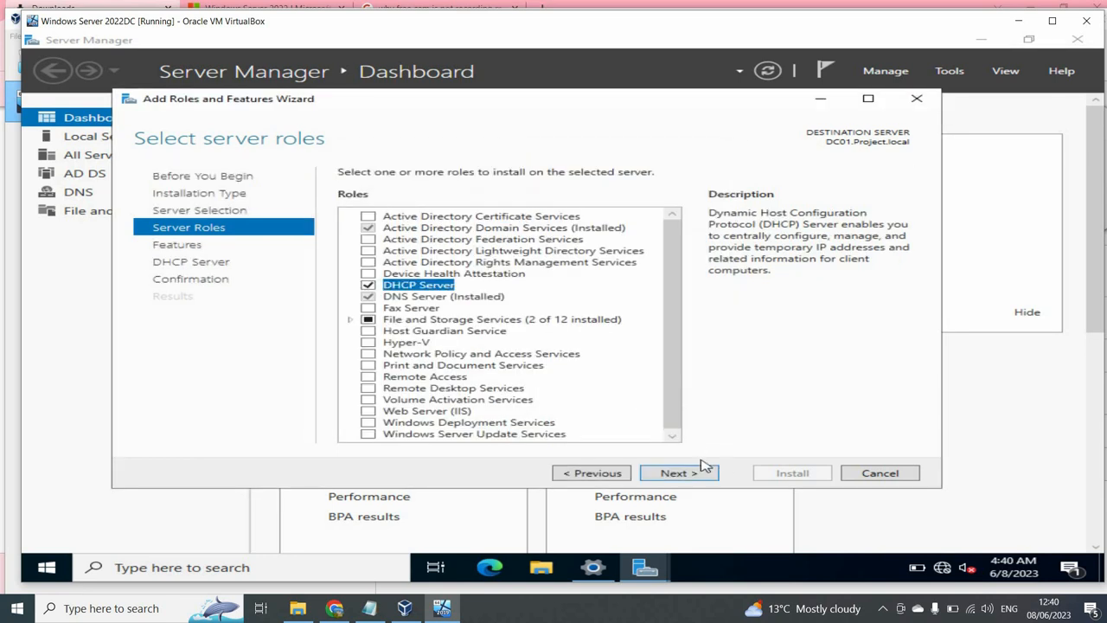
- Install the DHCP Server role with automatic restart allowed
left_click(706, 476)
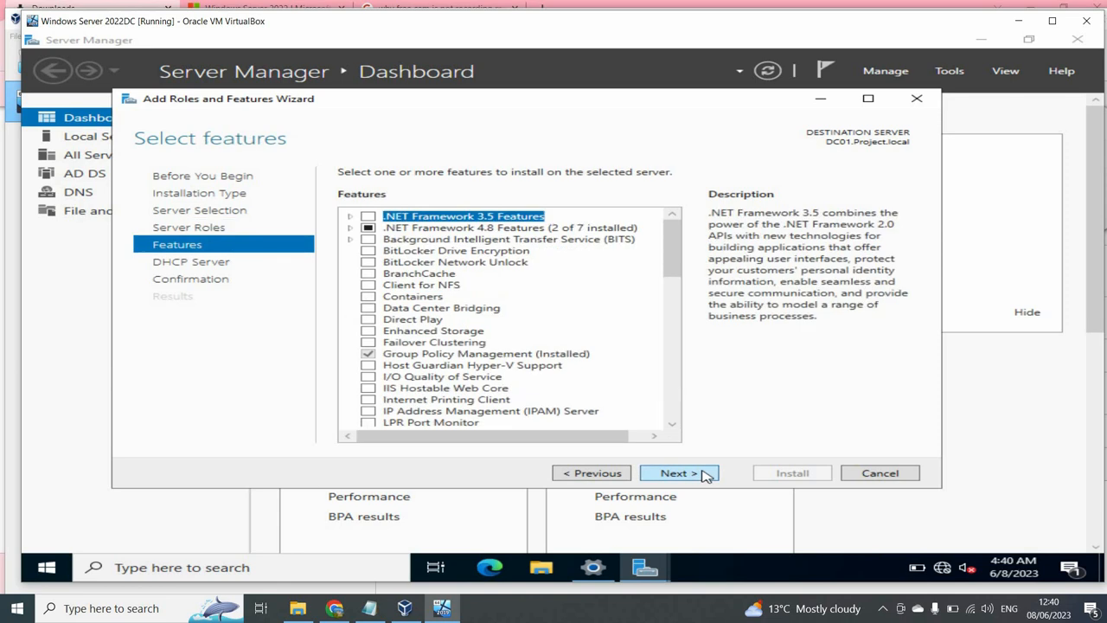
left_click(705, 475)
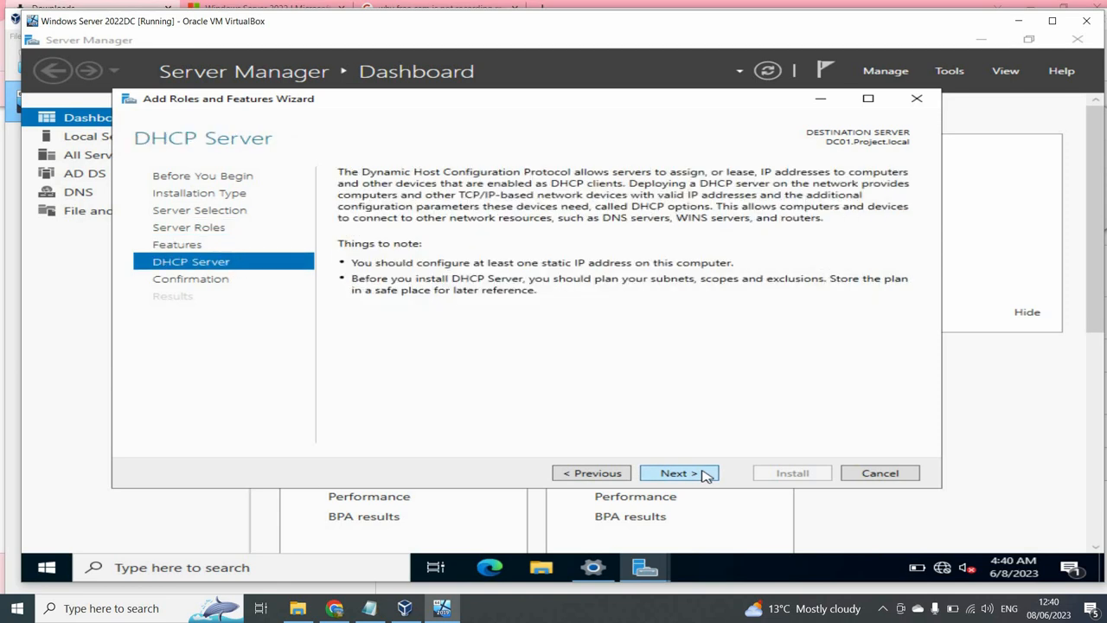
left_click(706, 476)
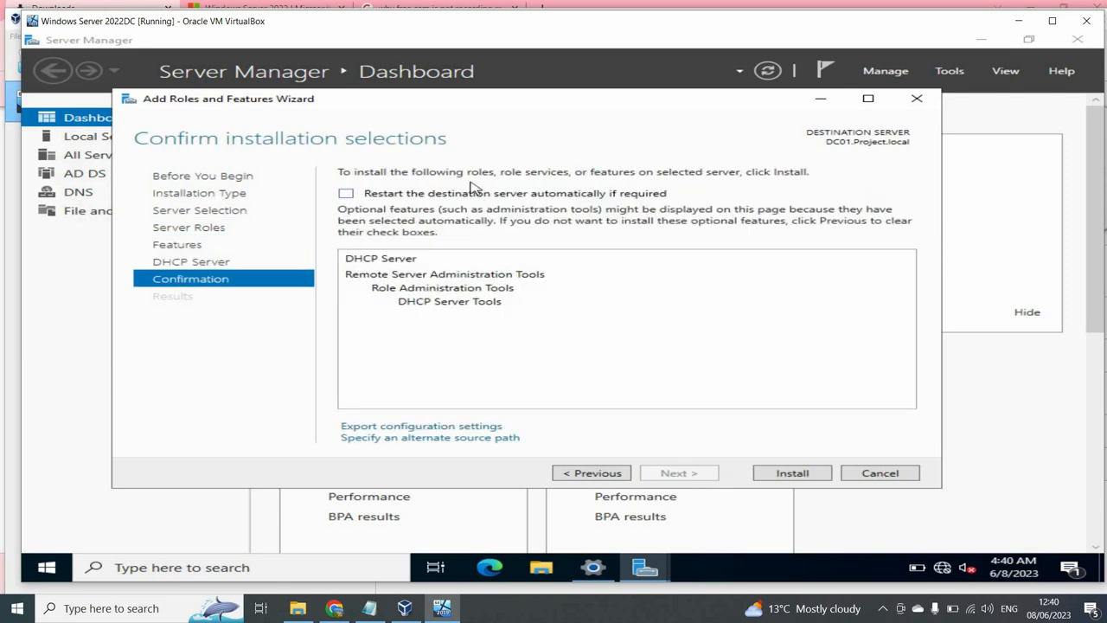
left_click(393, 196)
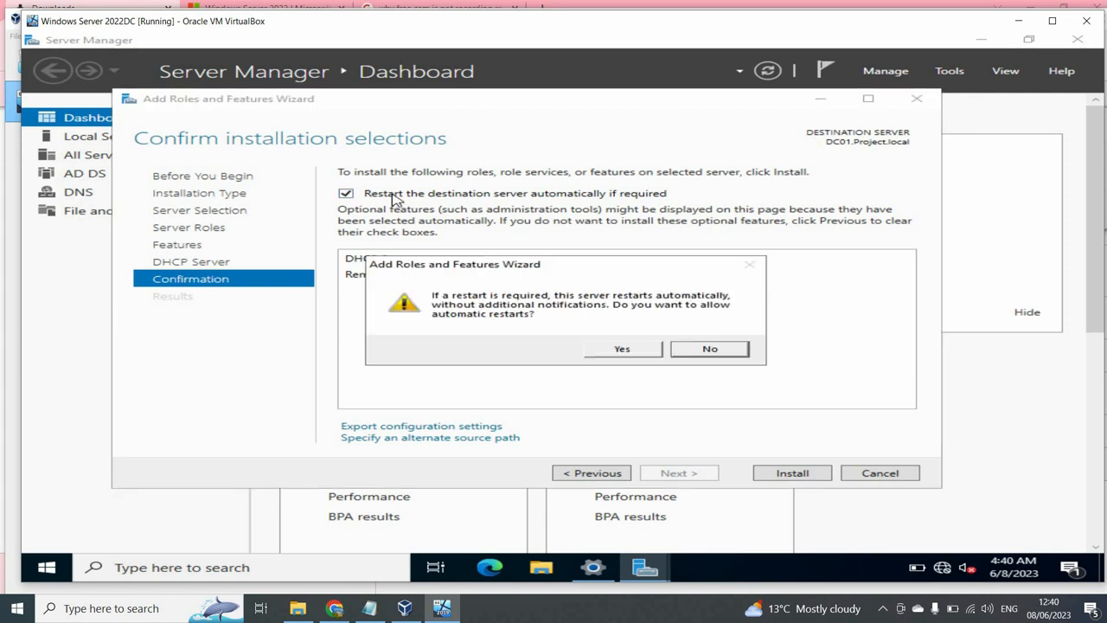
left_click(617, 350)
left_click(785, 478)
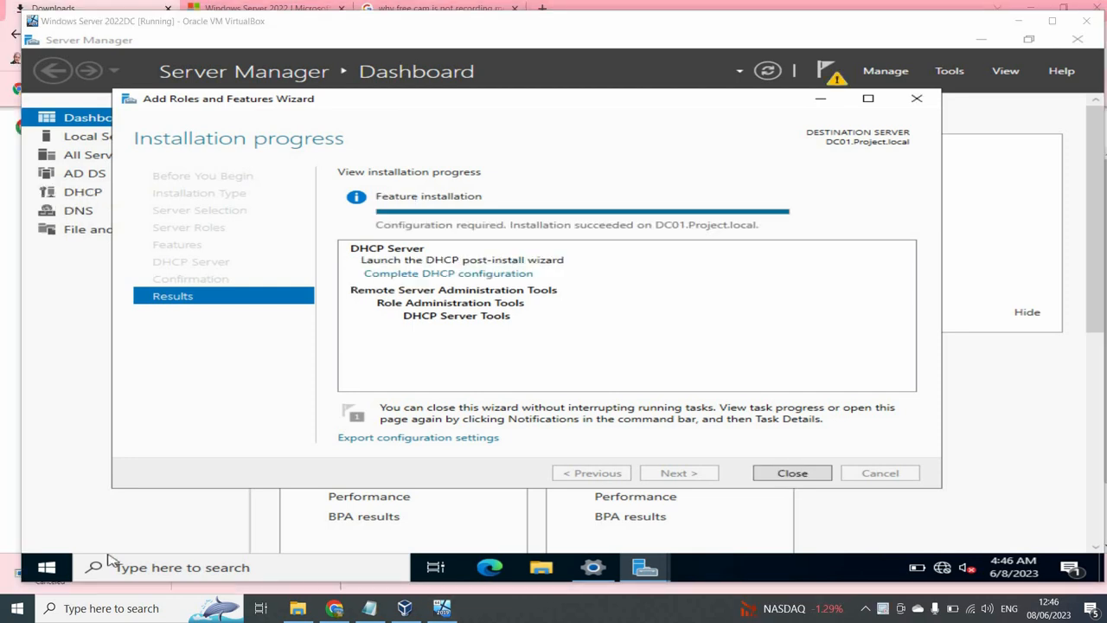
- Commit DHCP post-install configuration using the administrator credentials, then close both wizards
left_click(499, 275)
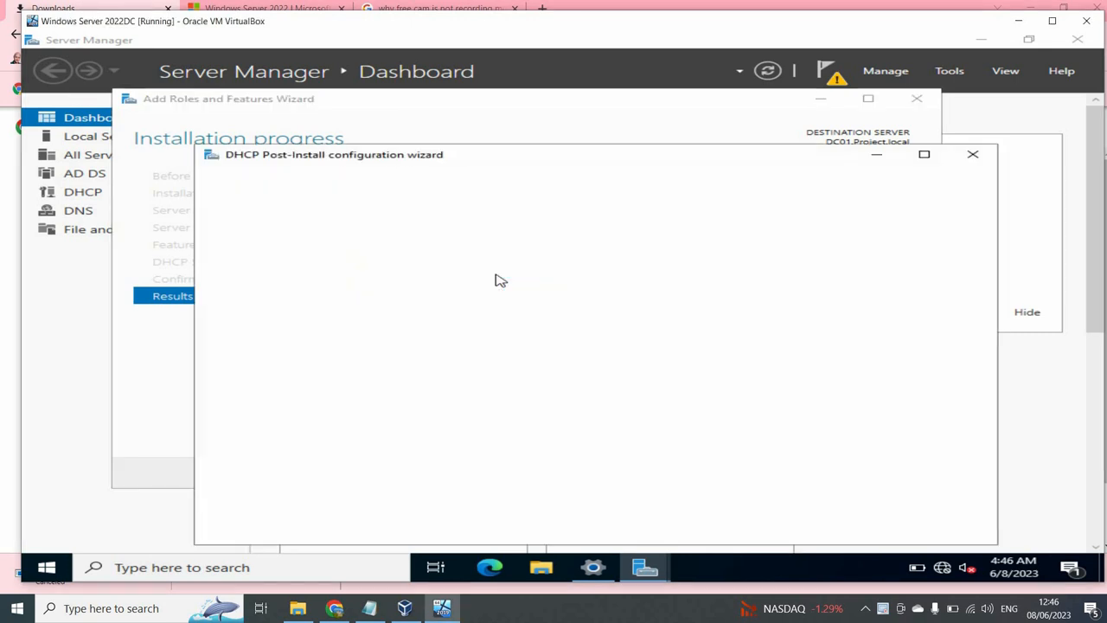
left_click_drag(640, 160, 642, 99)
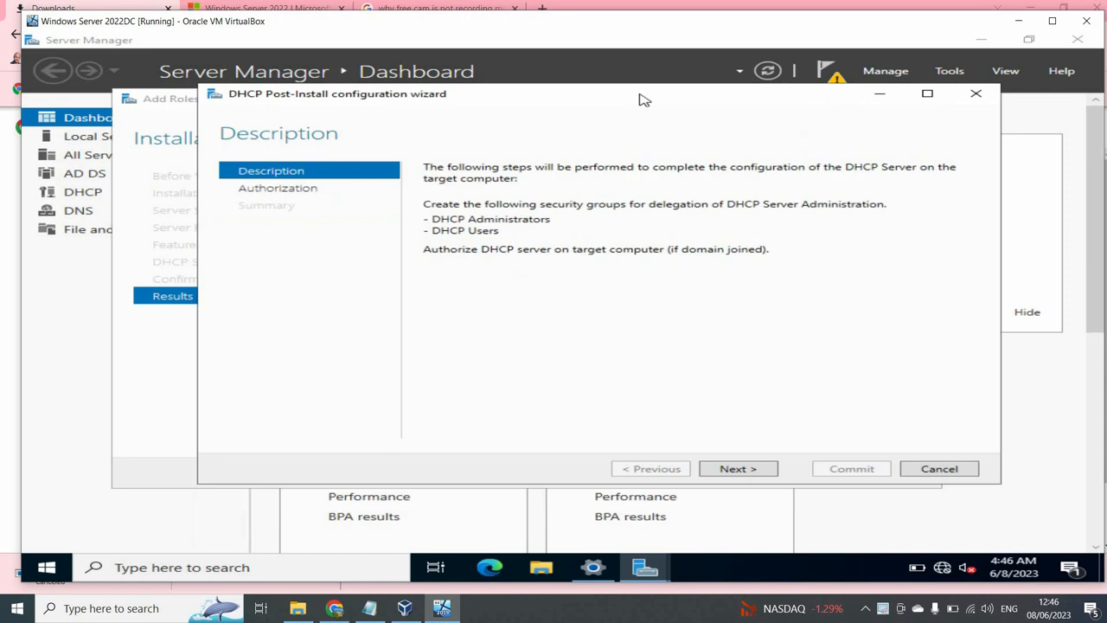
left_click(738, 468)
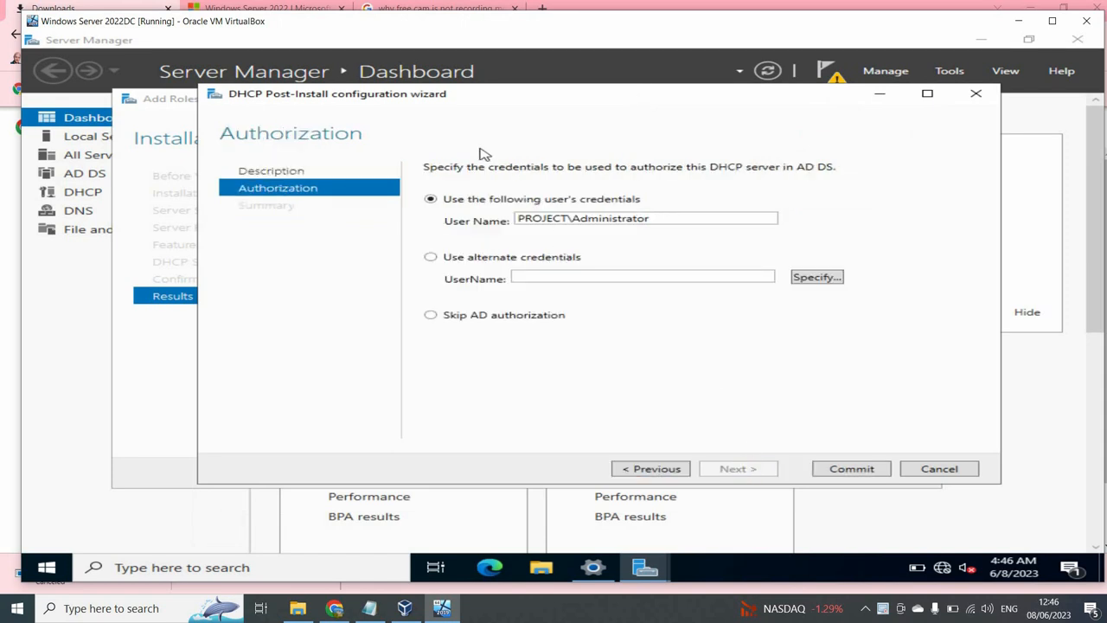
double_click(645, 220)
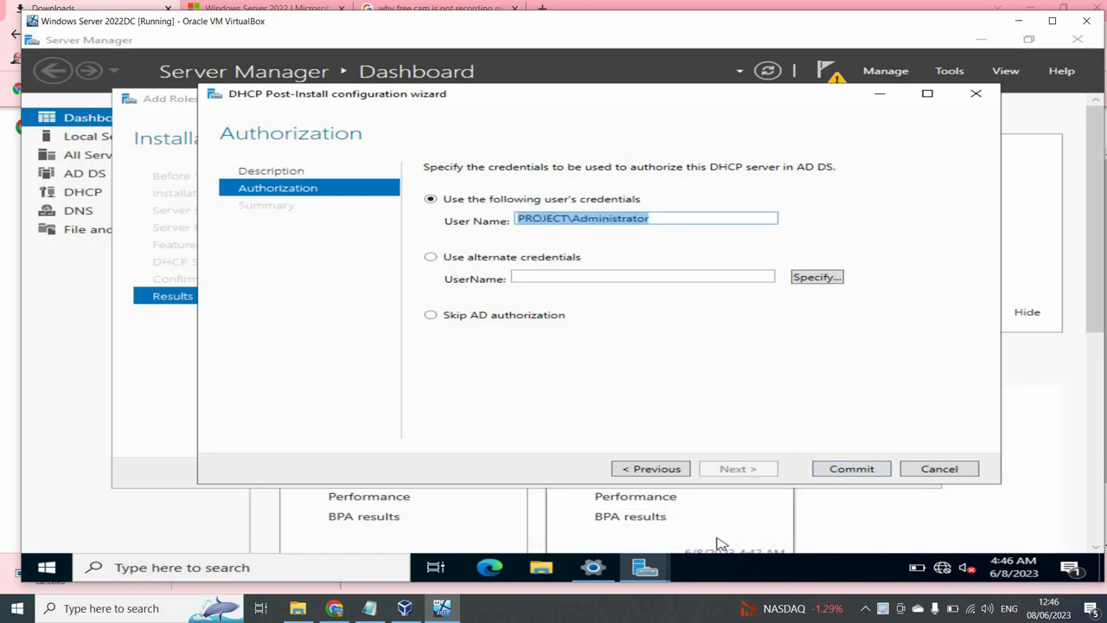
left_click(845, 477)
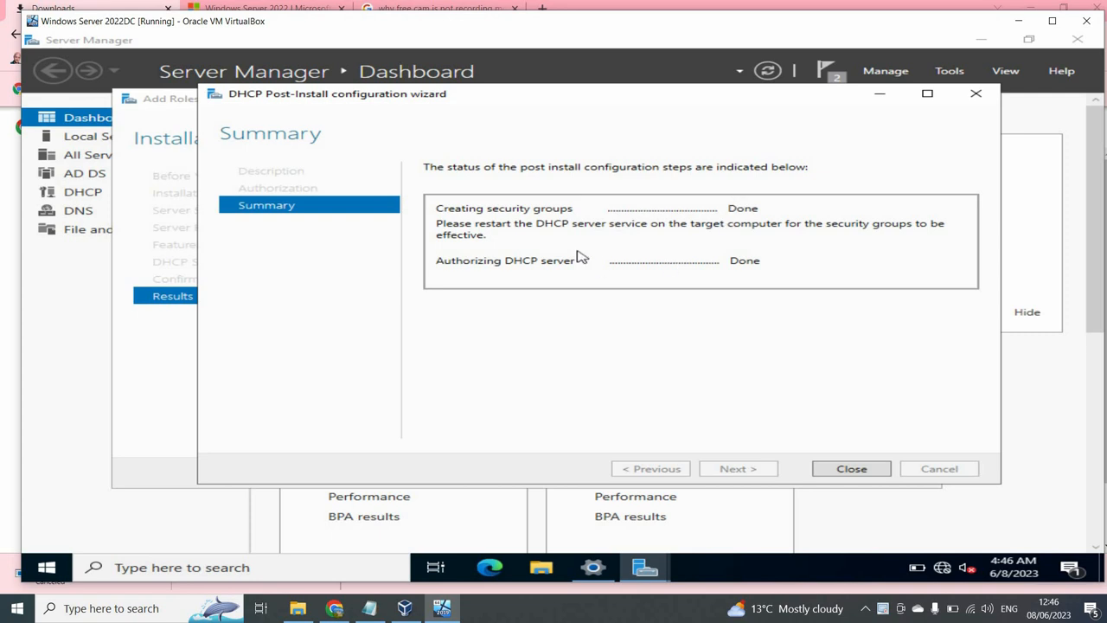
left_click(852, 469)
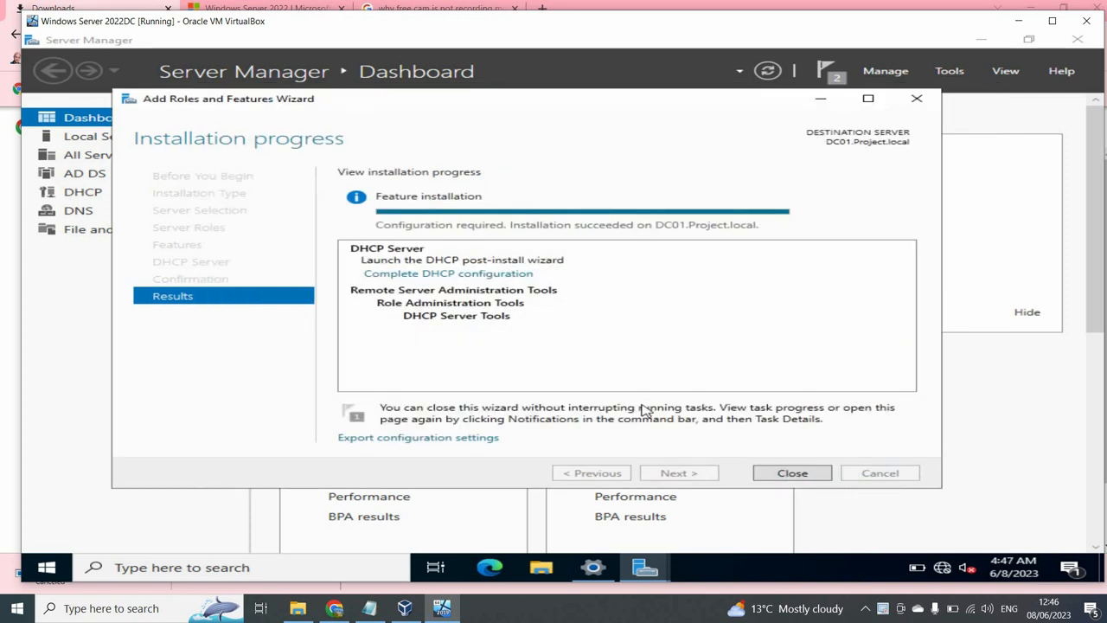
left_click(769, 475)
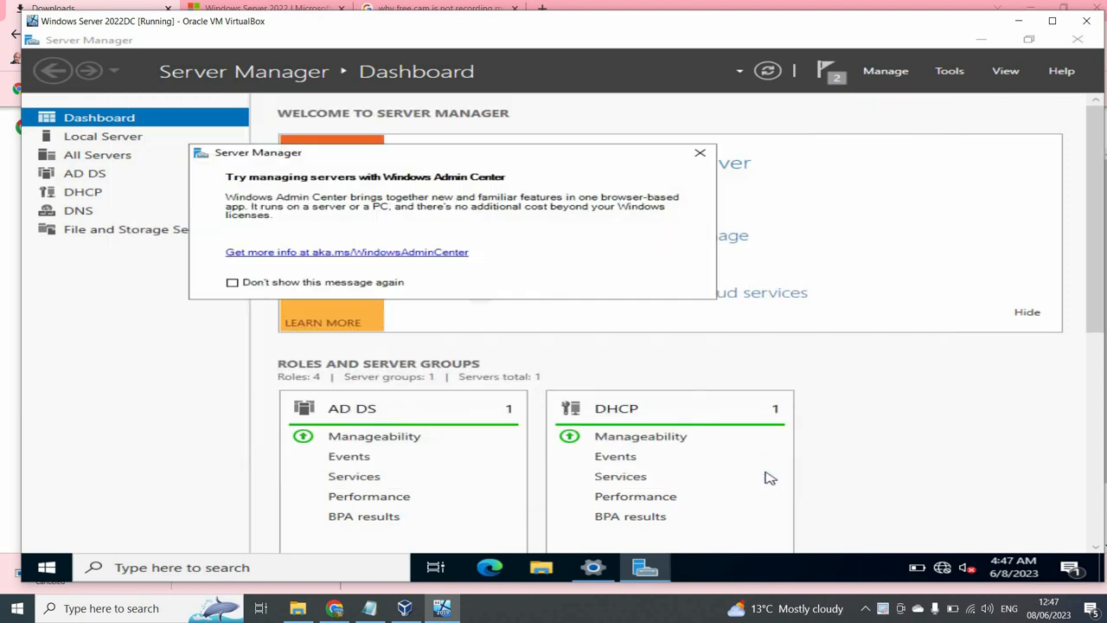
- Dismiss the Windows Admin Center notice and network settings window, then show DC01's Local Server properties
left_click(712, 150)
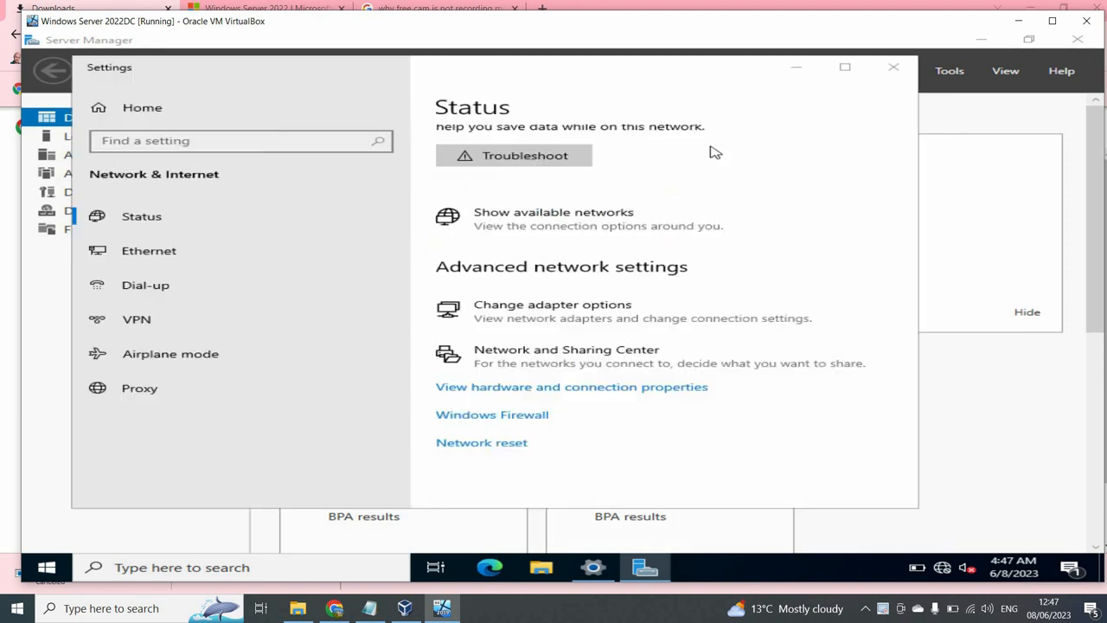
left_click(896, 73)
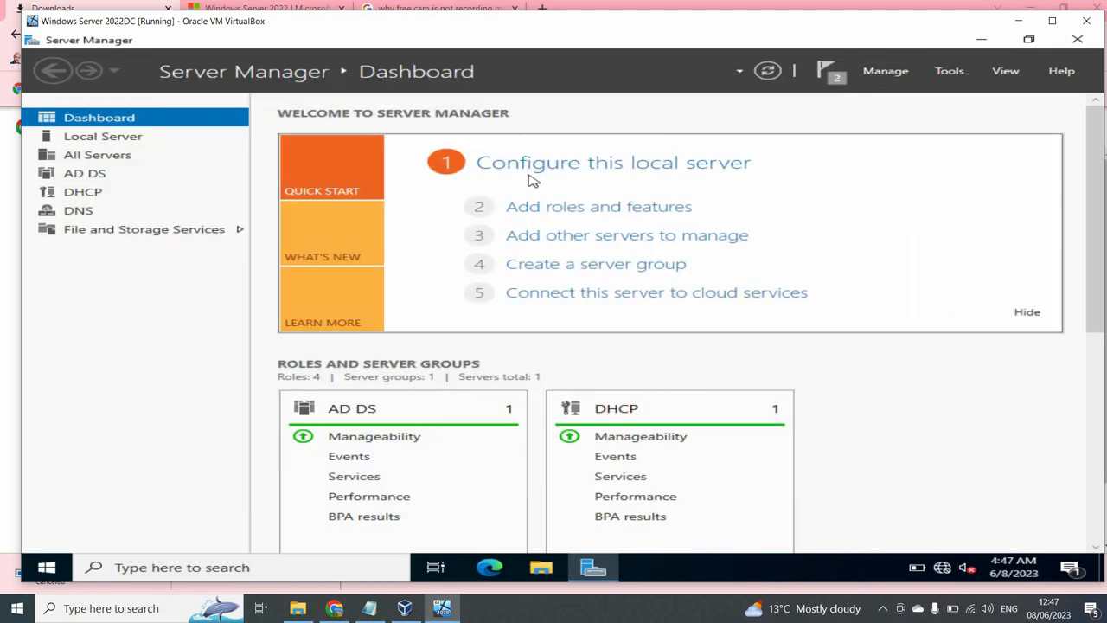
left_click(97, 153)
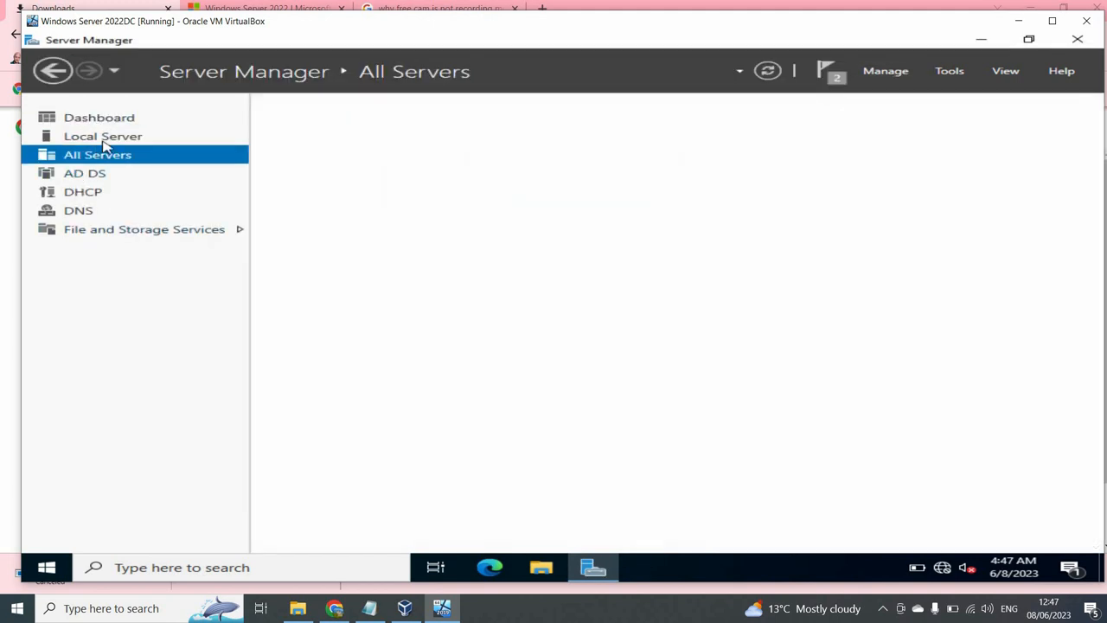
left_click(110, 136)
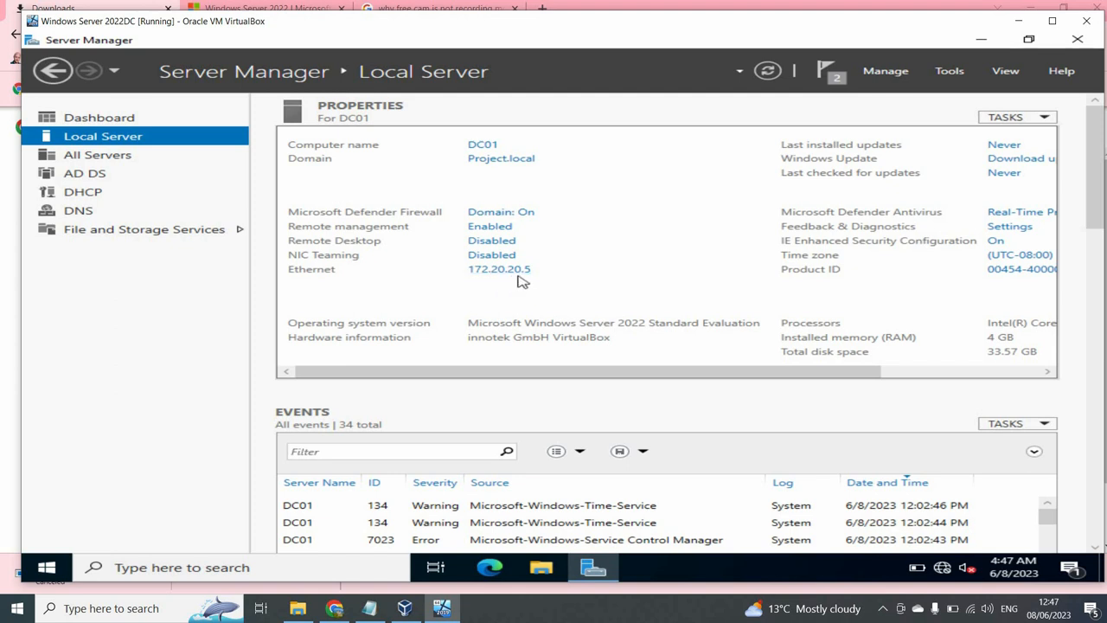
- Allow remote connections to DC01 in System Properties and apply the change
left_click(493, 242)
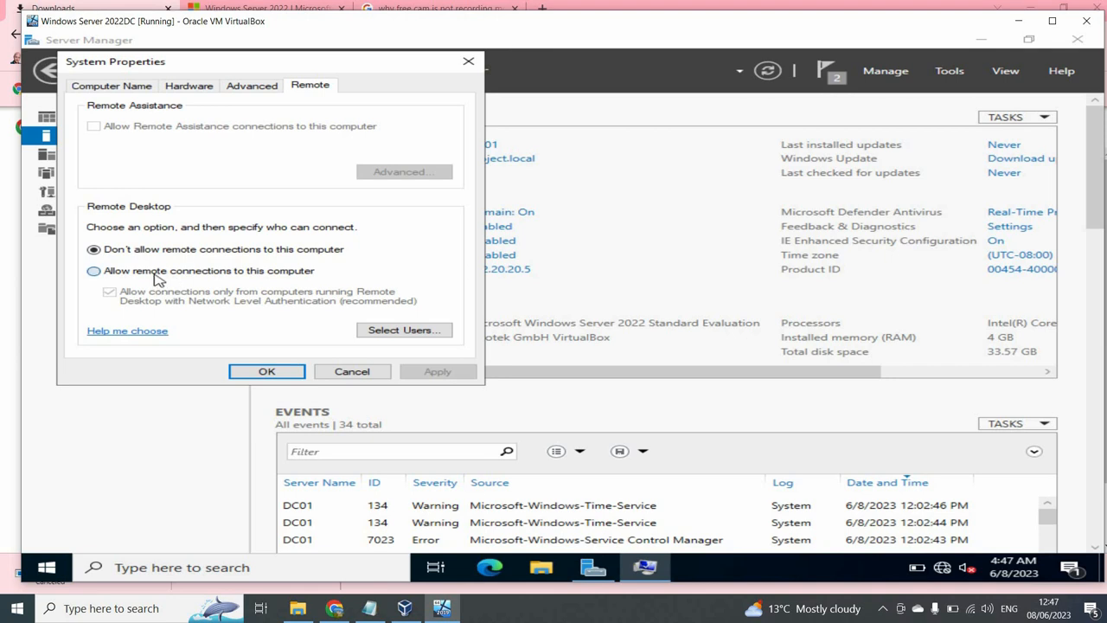
left_click(93, 271)
left_click(433, 372)
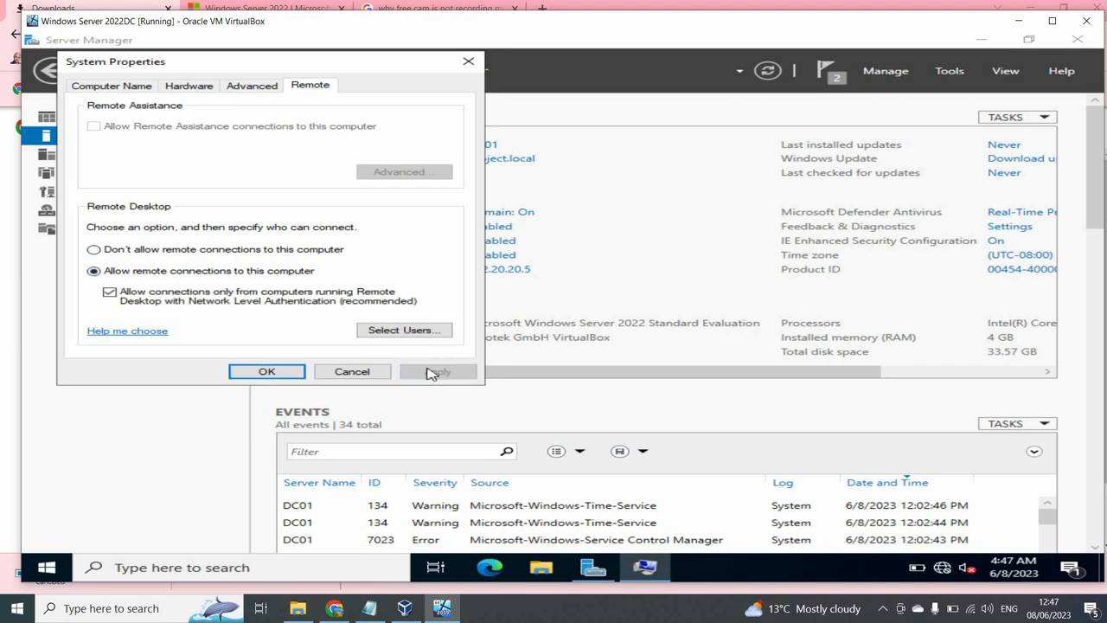
left_click(268, 371)
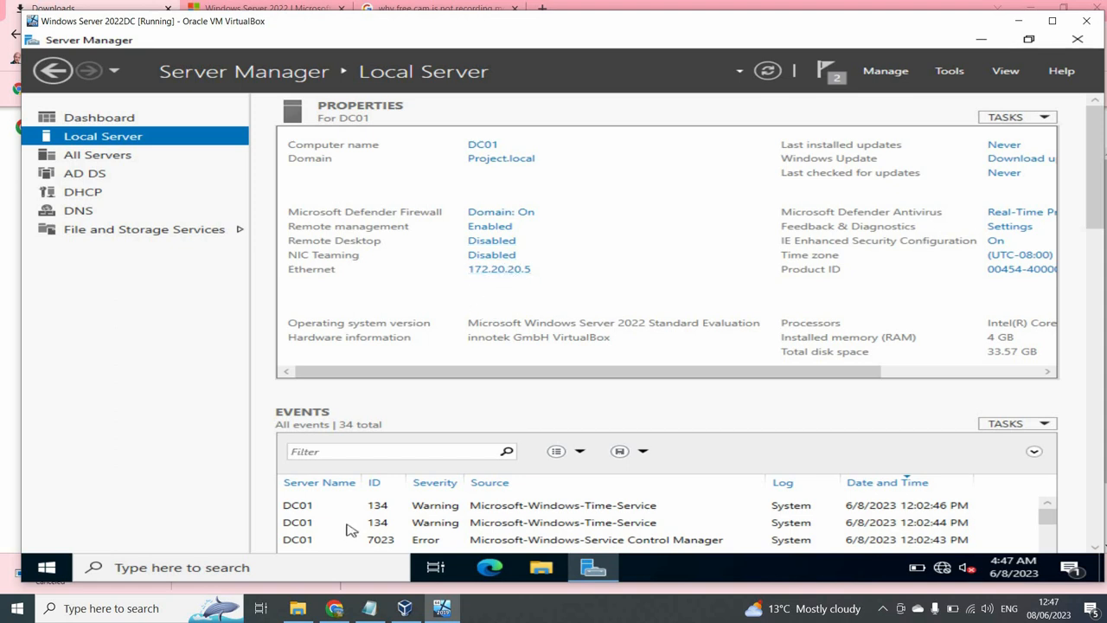
- Reopen the Remote Desktop settings, review the allowed remote users, and confirm
left_click(491, 247)
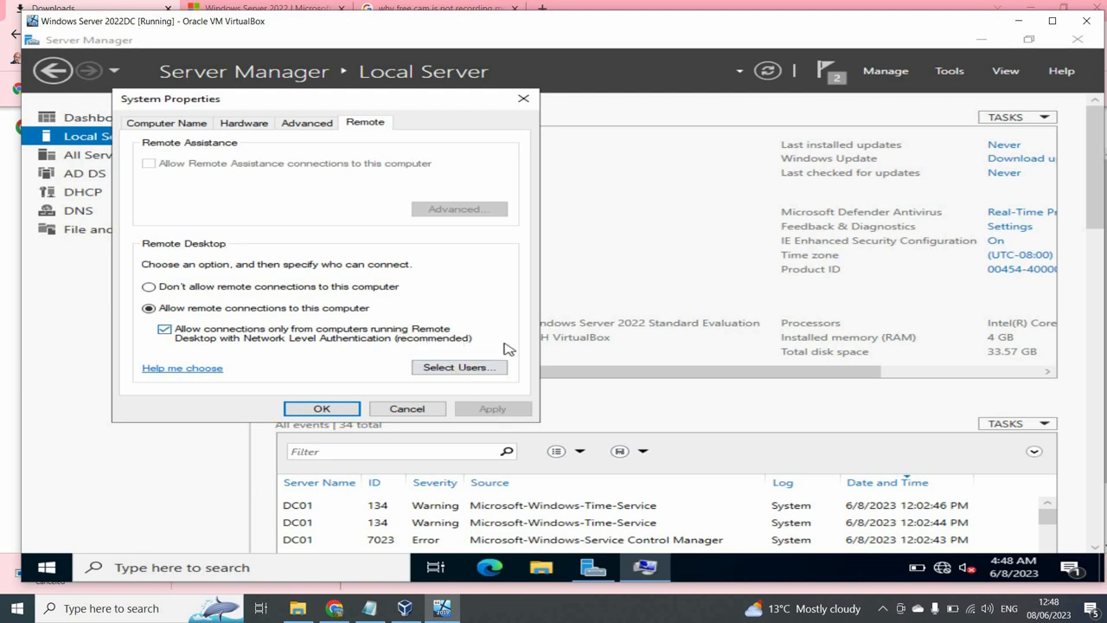
left_click(485, 368)
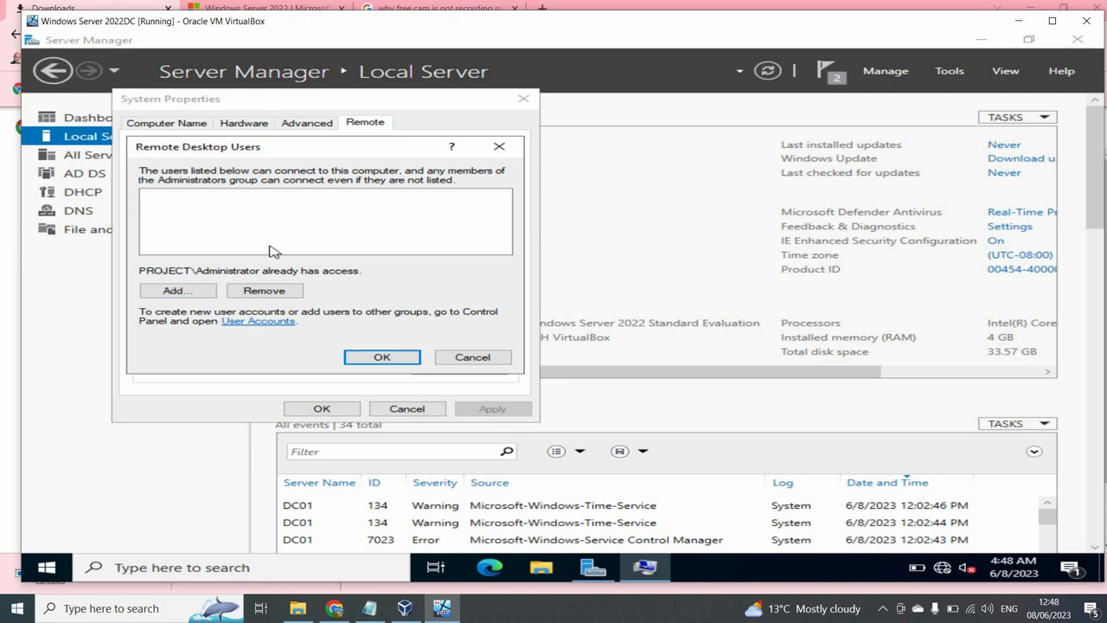
left_click(380, 358)
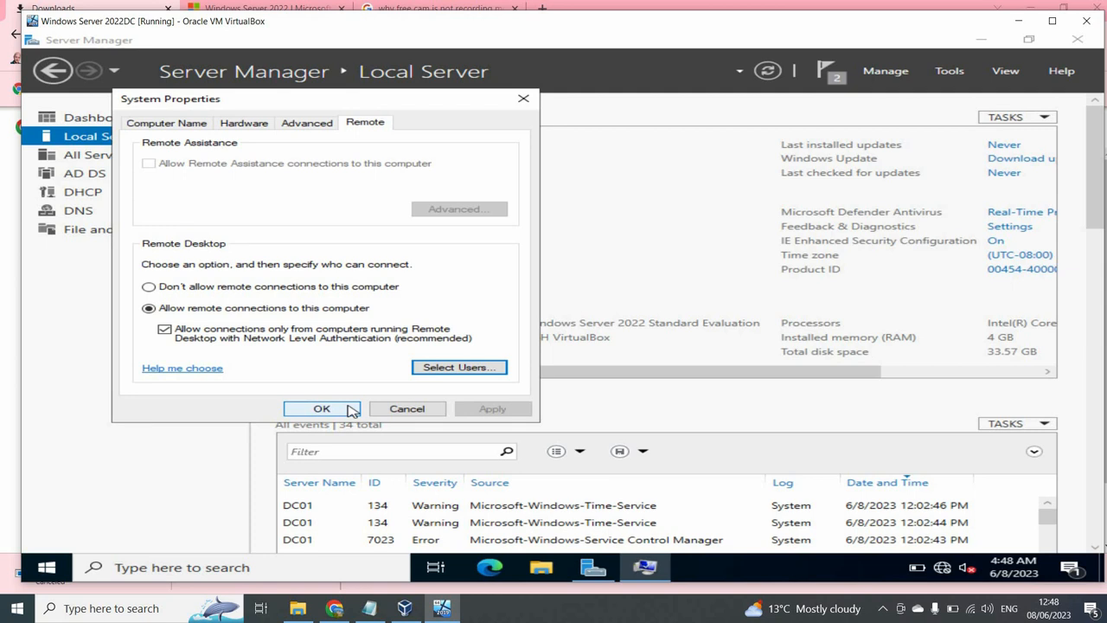
left_click(351, 410)
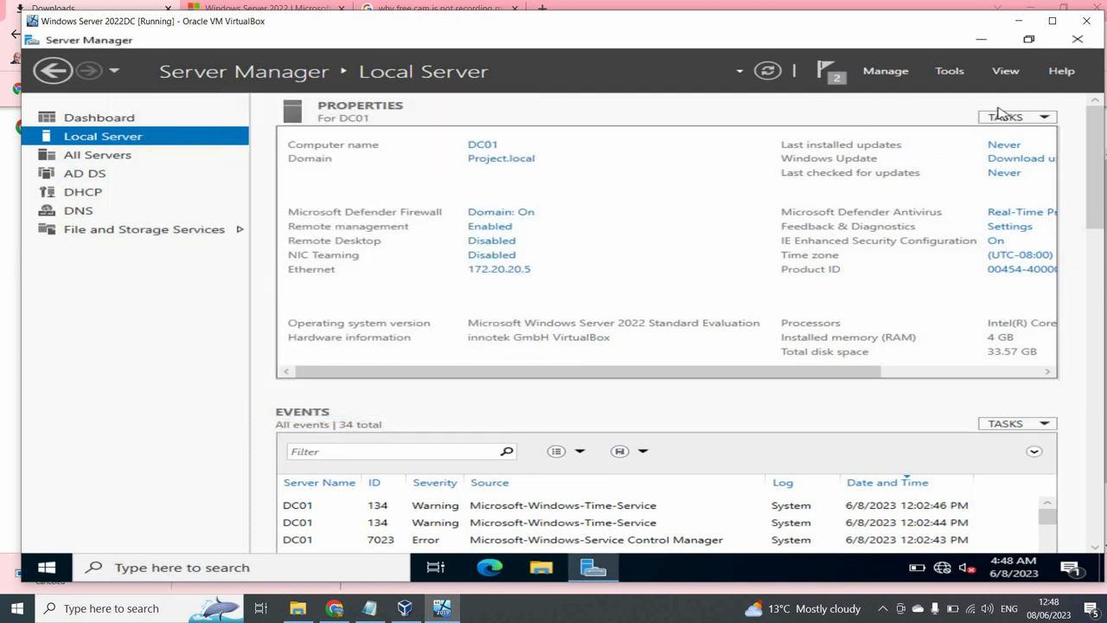
- Launch the DHCP console, expand dc01.project.local > IPv4, and start a New Scope
left_click(947, 72)
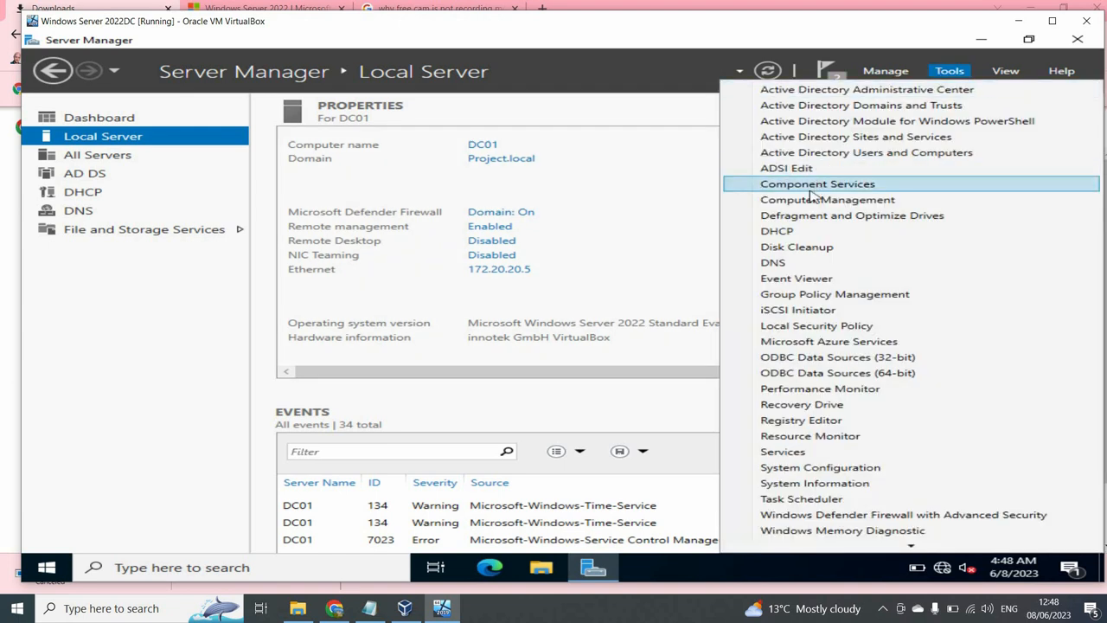
left_click(783, 236)
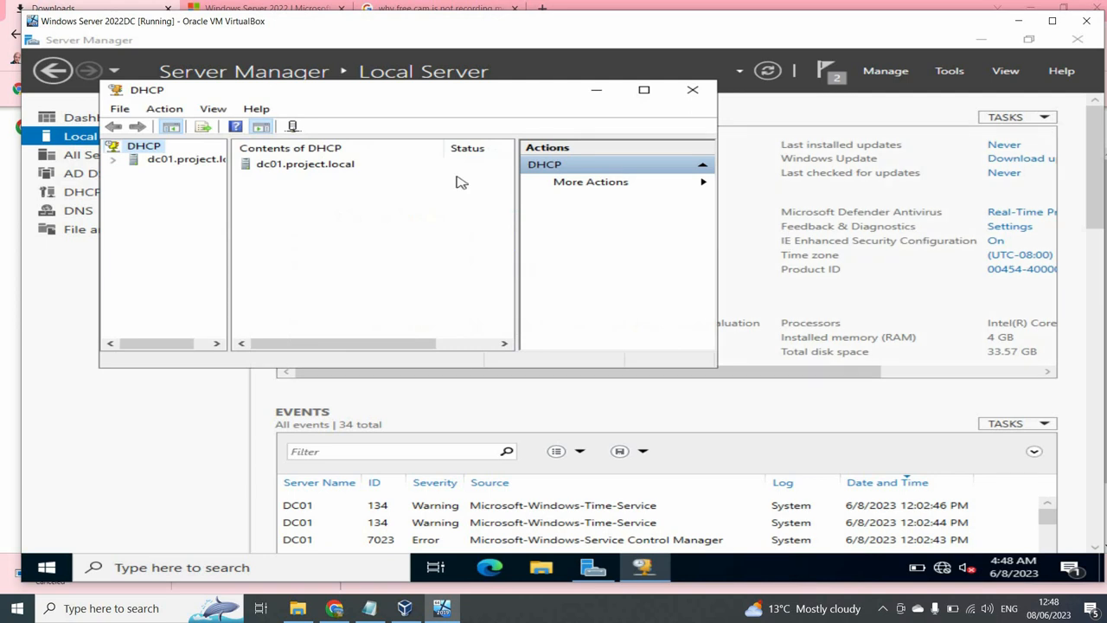
left_click(113, 160)
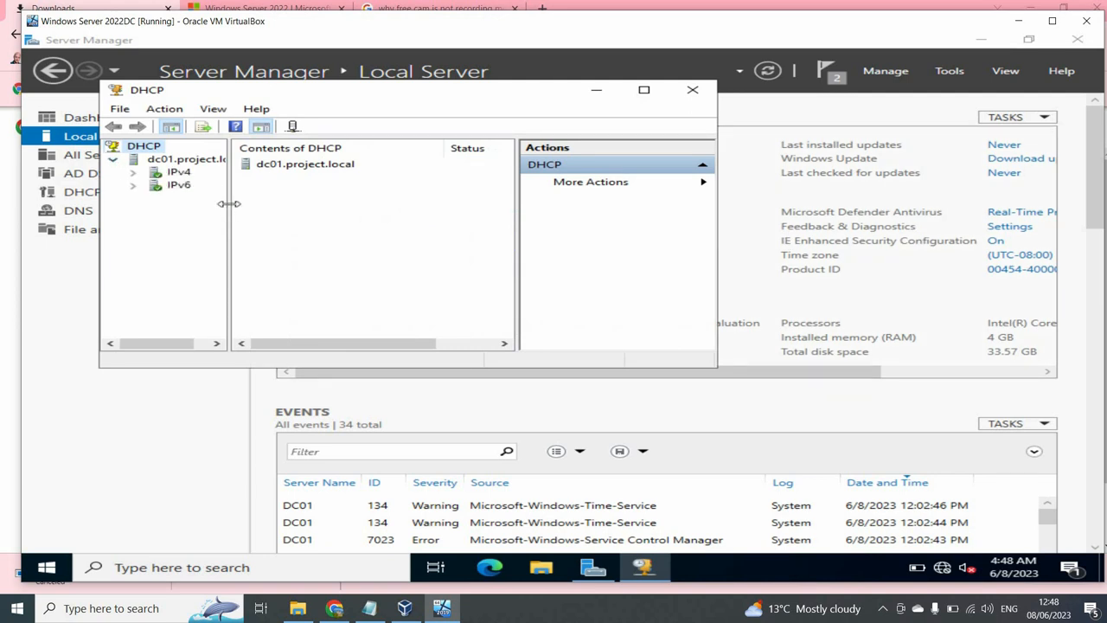
left_click_drag(229, 210, 319, 210)
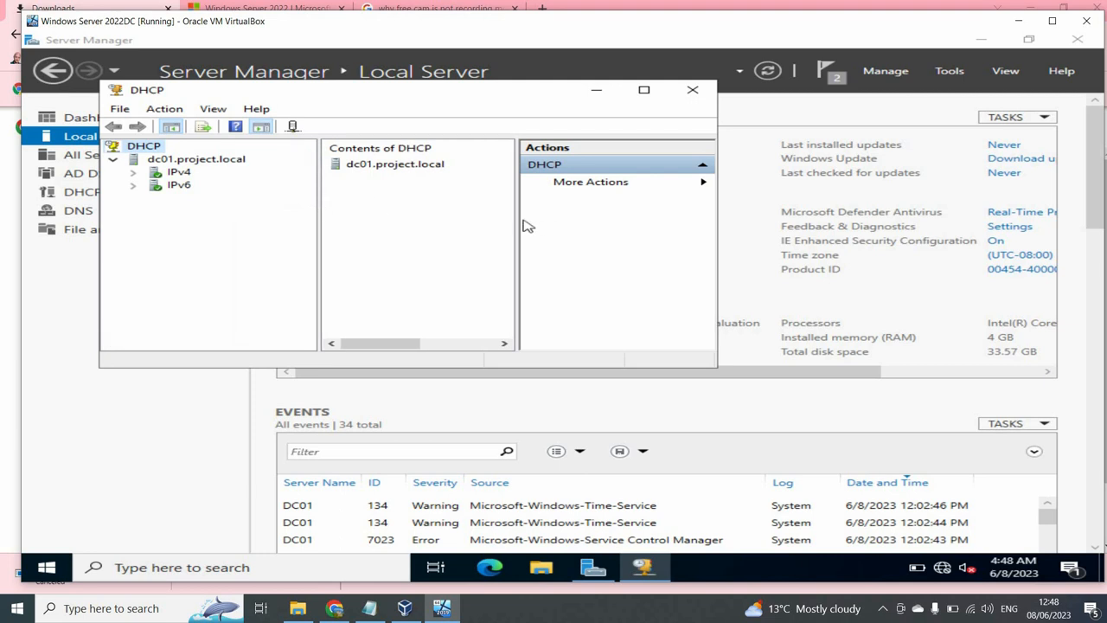
left_click_drag(517, 217, 612, 238)
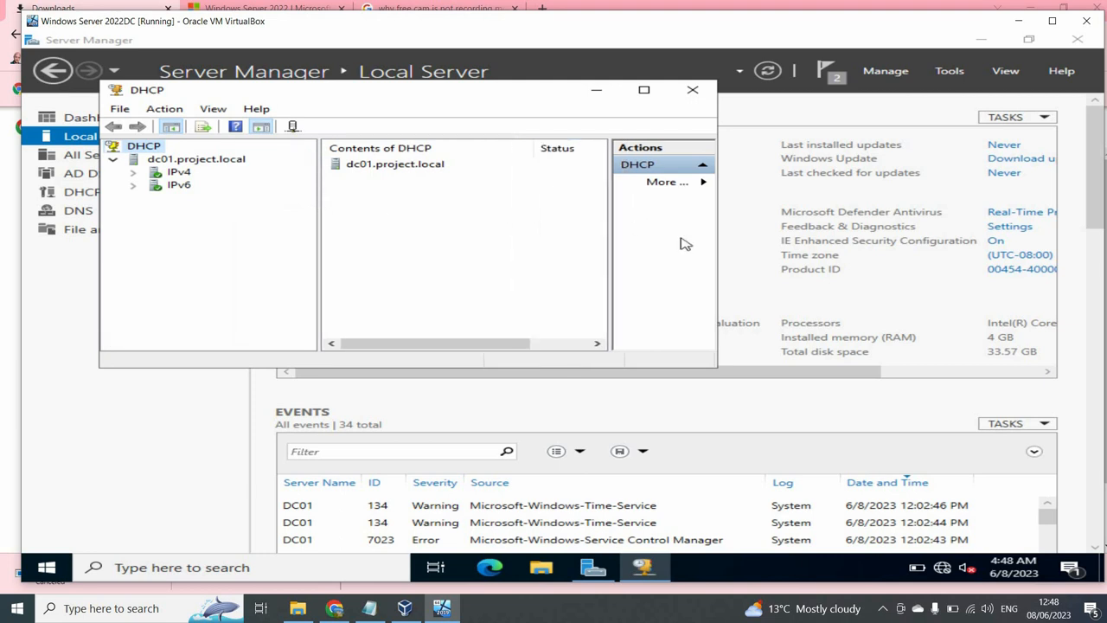
left_click(134, 173)
left_click(172, 175)
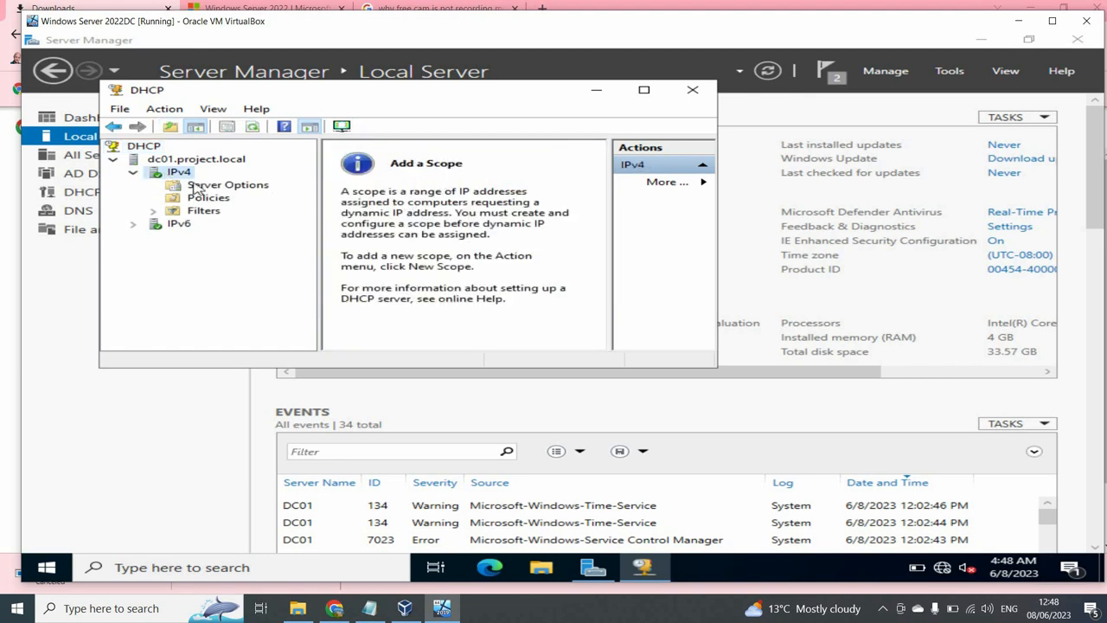
right_click(183, 176)
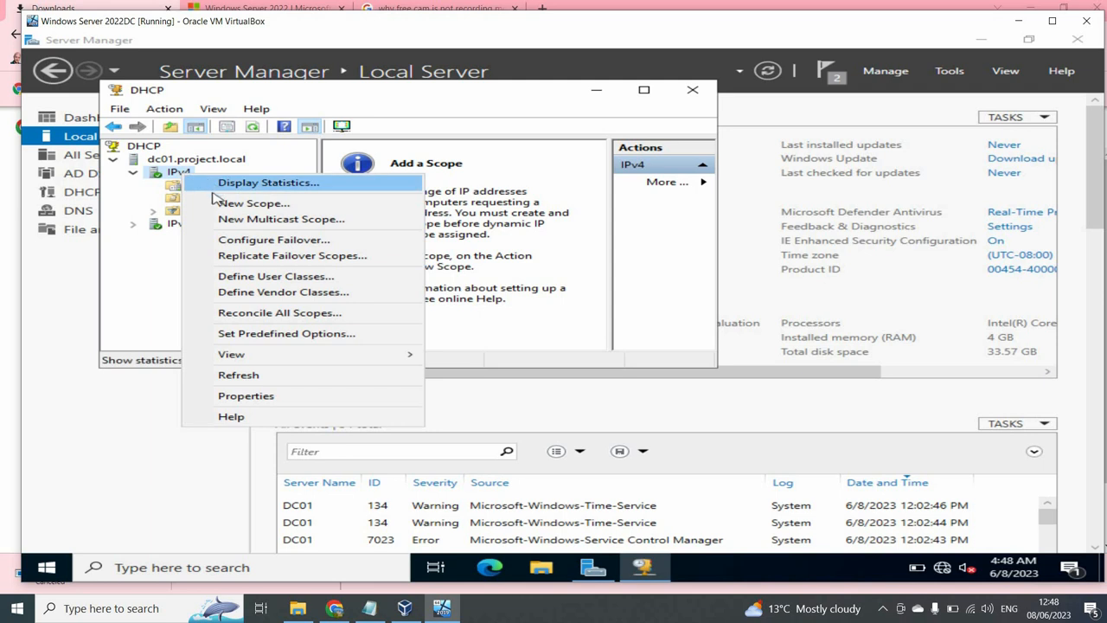
left_click(217, 204)
- Enter 'Servers' as the new scope's name and continue to the IP range page
left_click(553, 364)
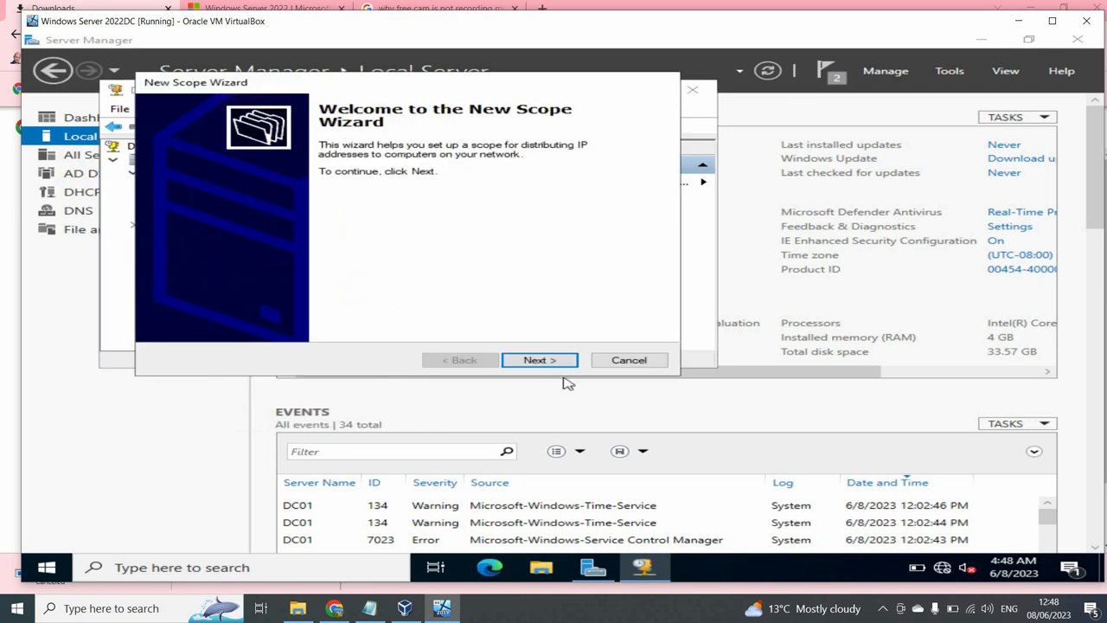
type("Server")
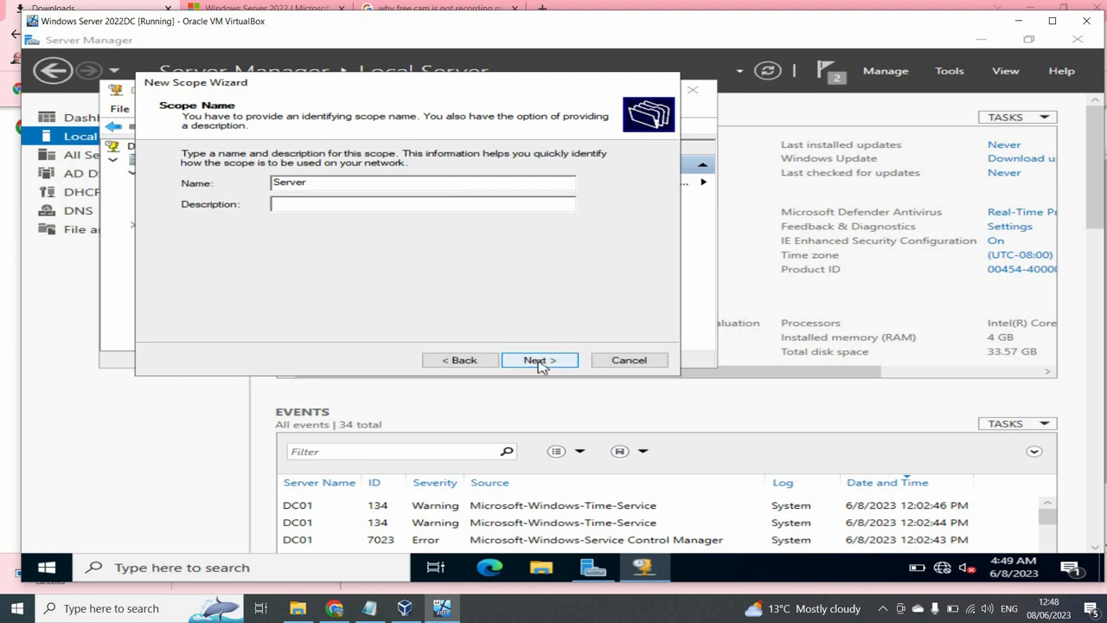
type("s")
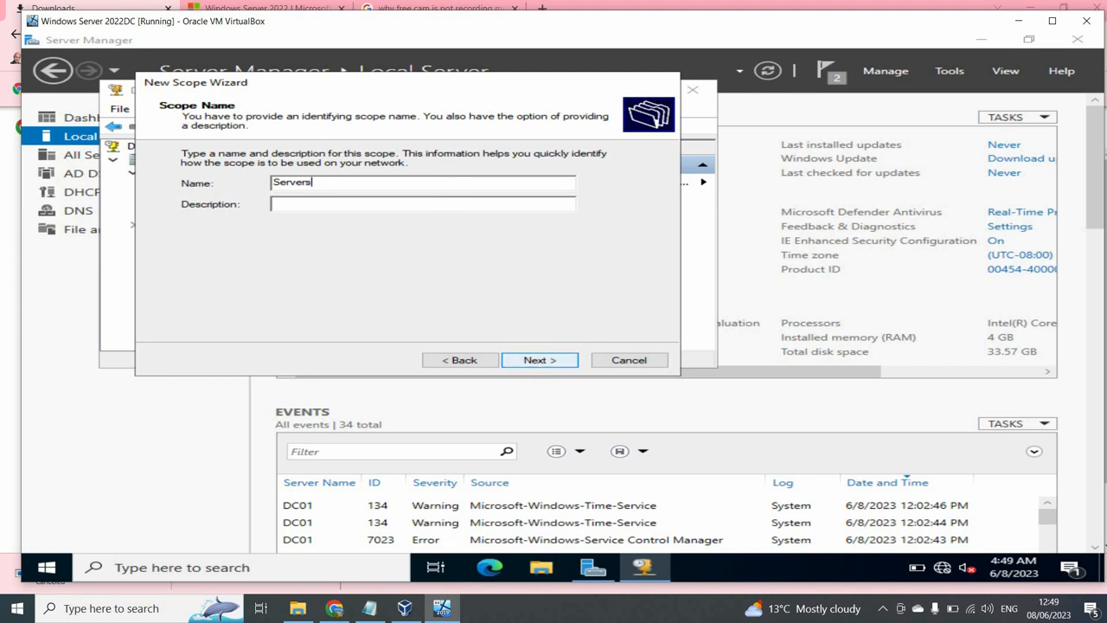
left_click(547, 360)
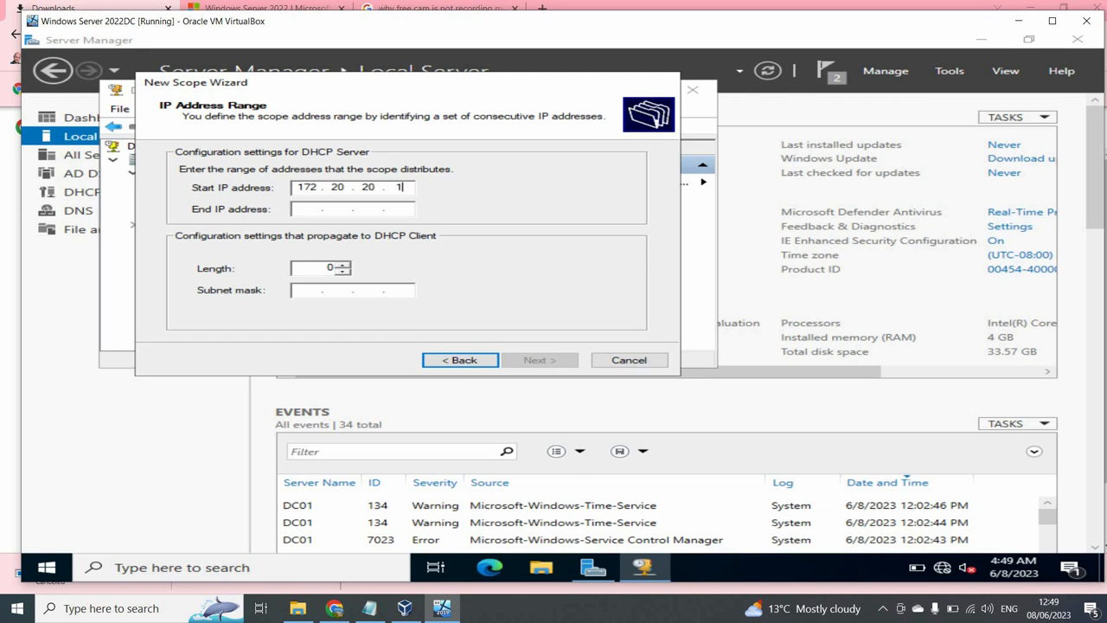
- Enter range 172.20.20.1–172.20.20.10 with subnet mask 255.255.255.0 and continue
left_click(310, 211)
type("172 . 20 . 20 . 10")
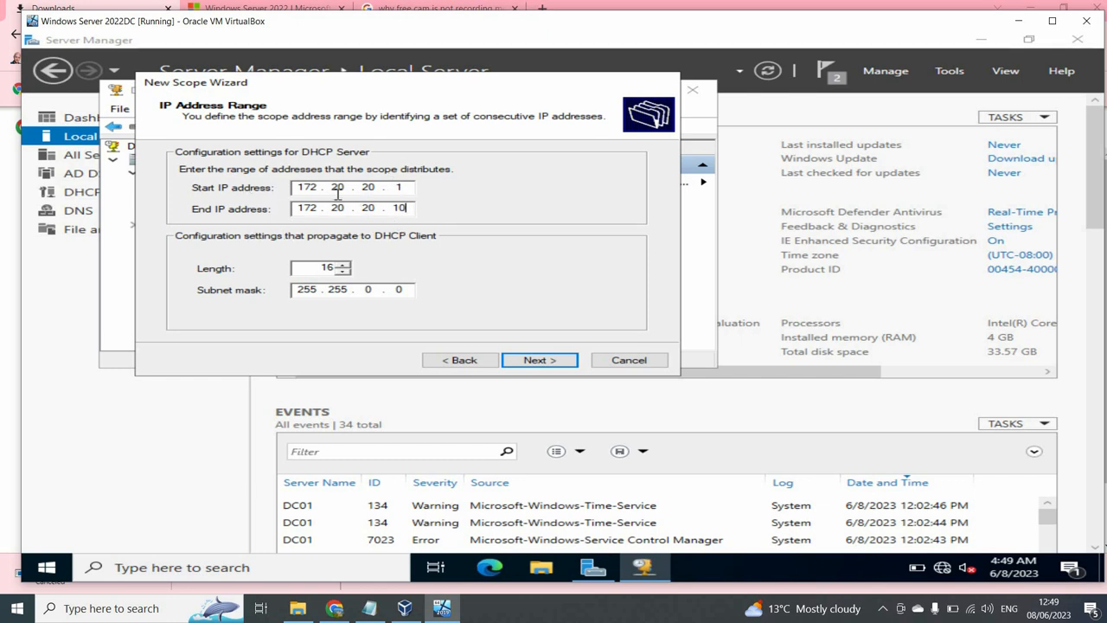
left_click(369, 290)
type("255")
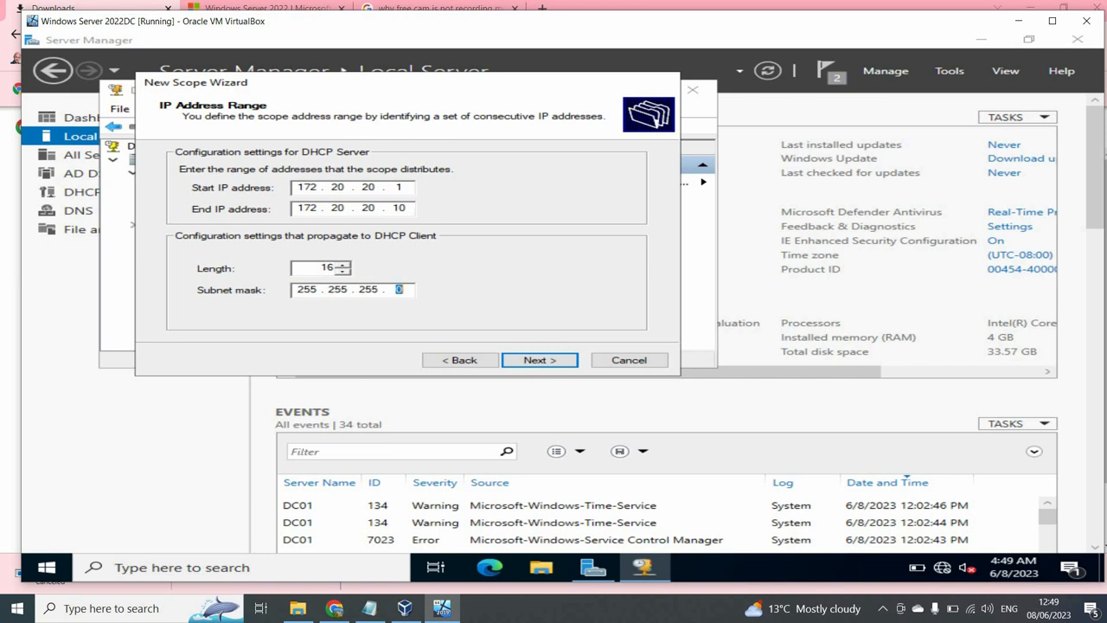
left_click(542, 363)
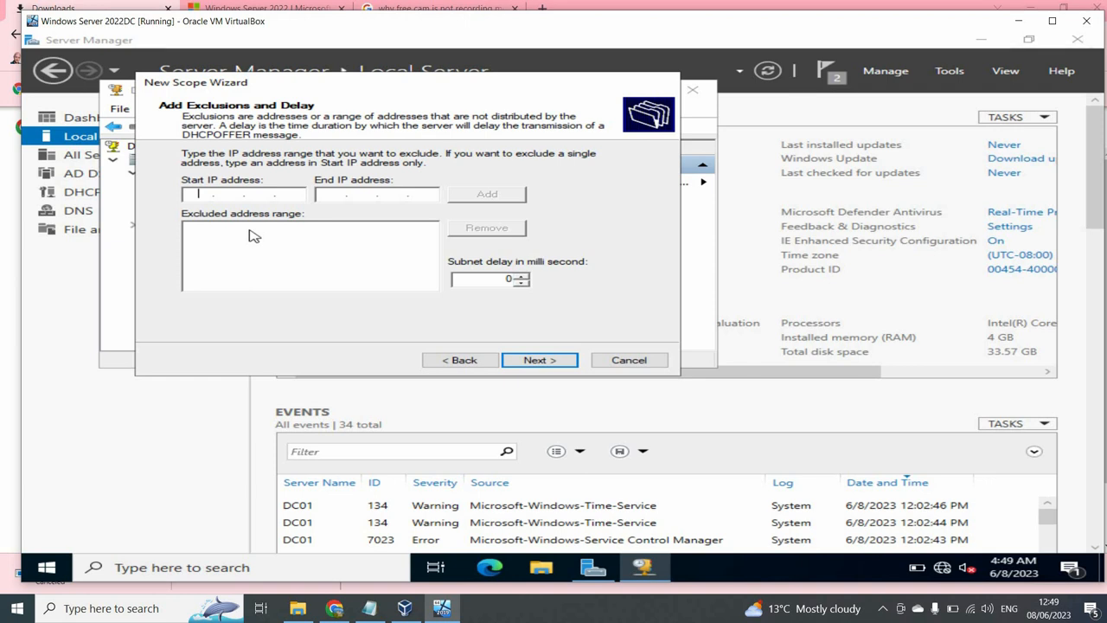
- Exclude 172.20.20.5 from the scope and accept the default lease duration
type("172.20.20 .5")
left_click(330, 195)
type("172 . 20 . ")
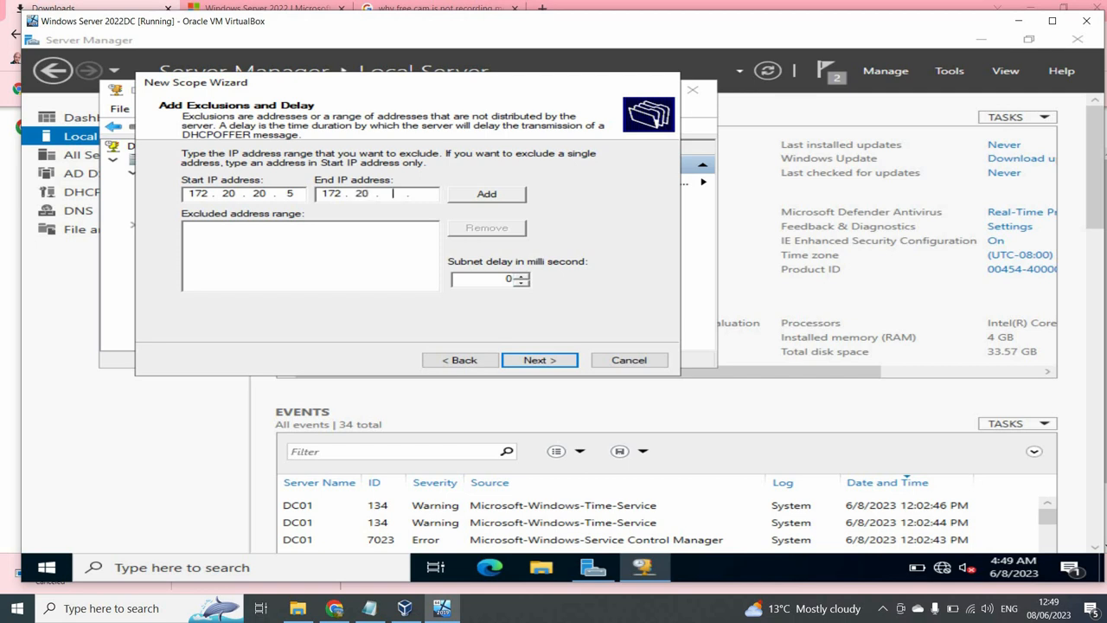
type("20 . 5")
left_click(468, 198)
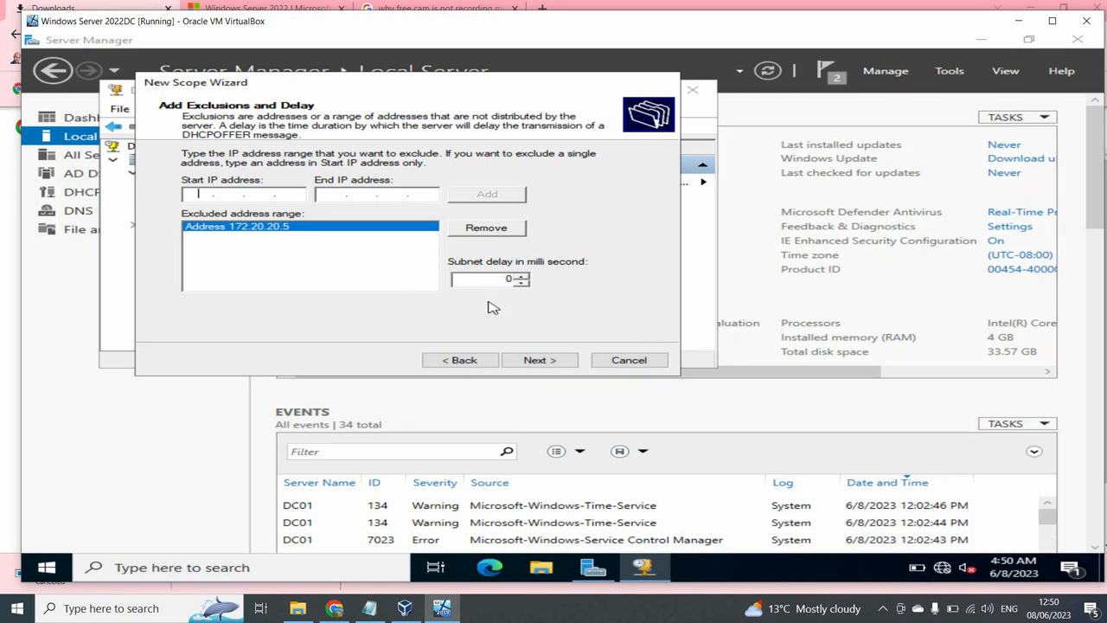
left_click(558, 361)
left_click(558, 361)
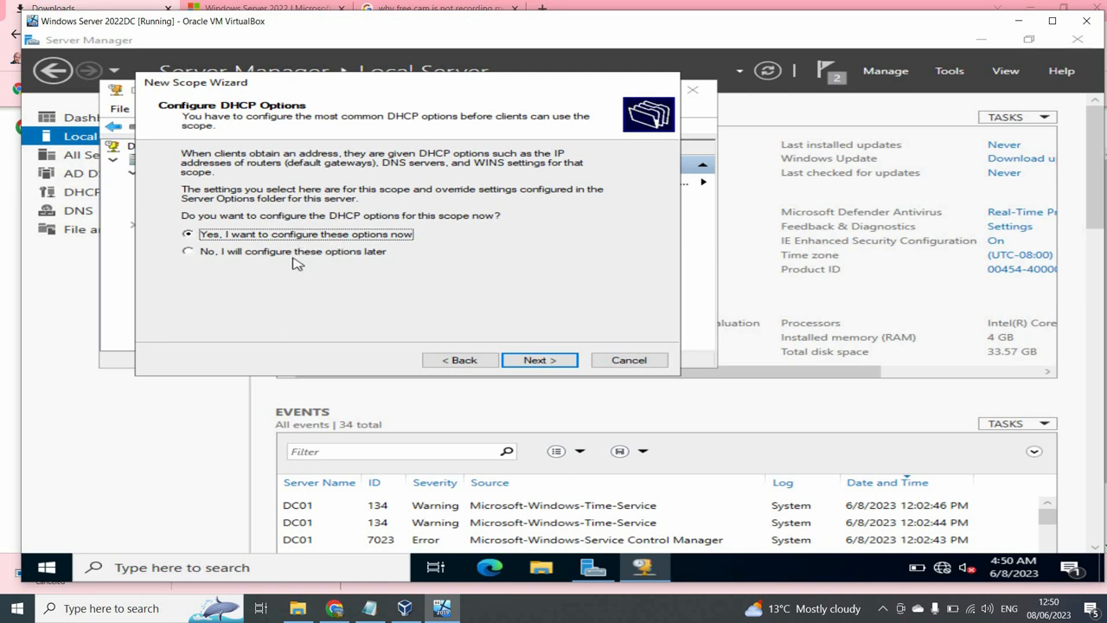
- Add 172.20.20.1 as the scope's default gateway (router)
left_click(571, 363)
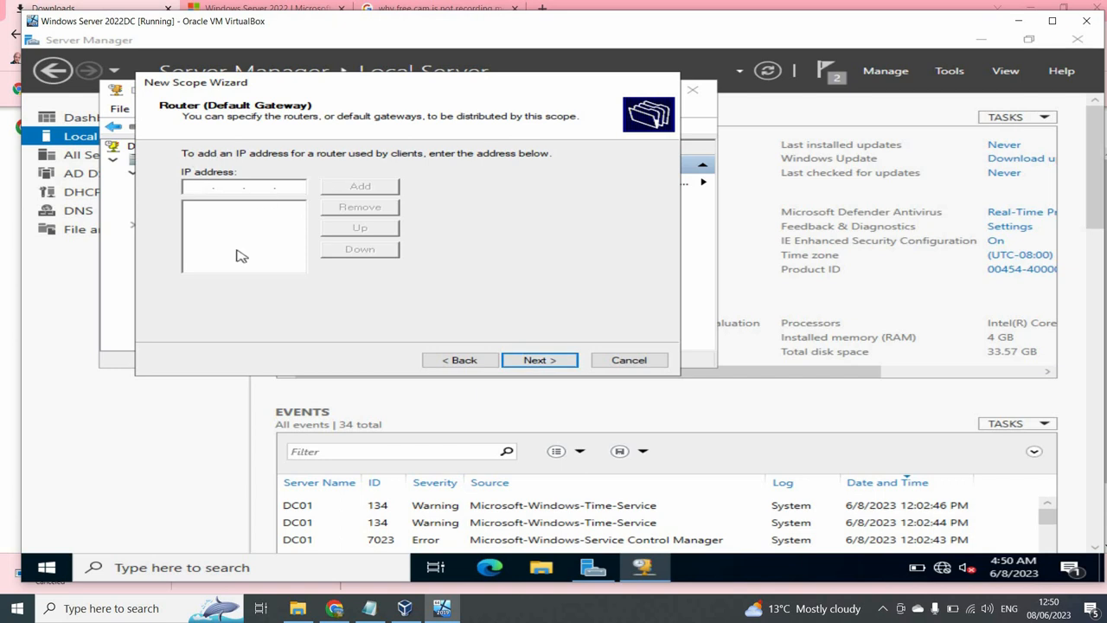
type("172 . 20 . 20 . 1")
left_click(359, 186)
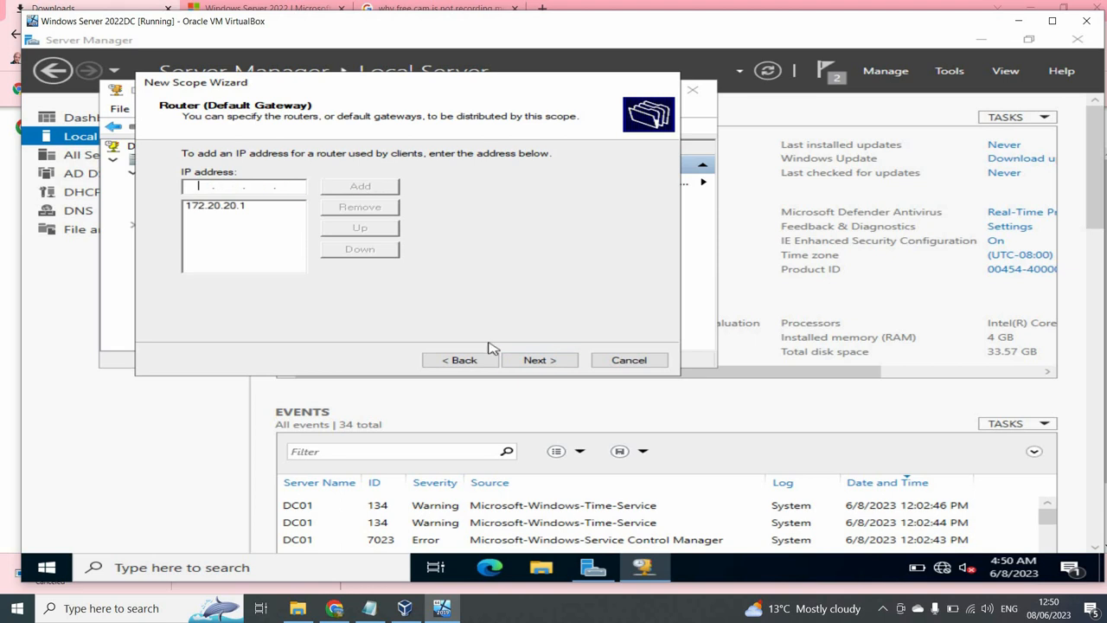
left_click(536, 360)
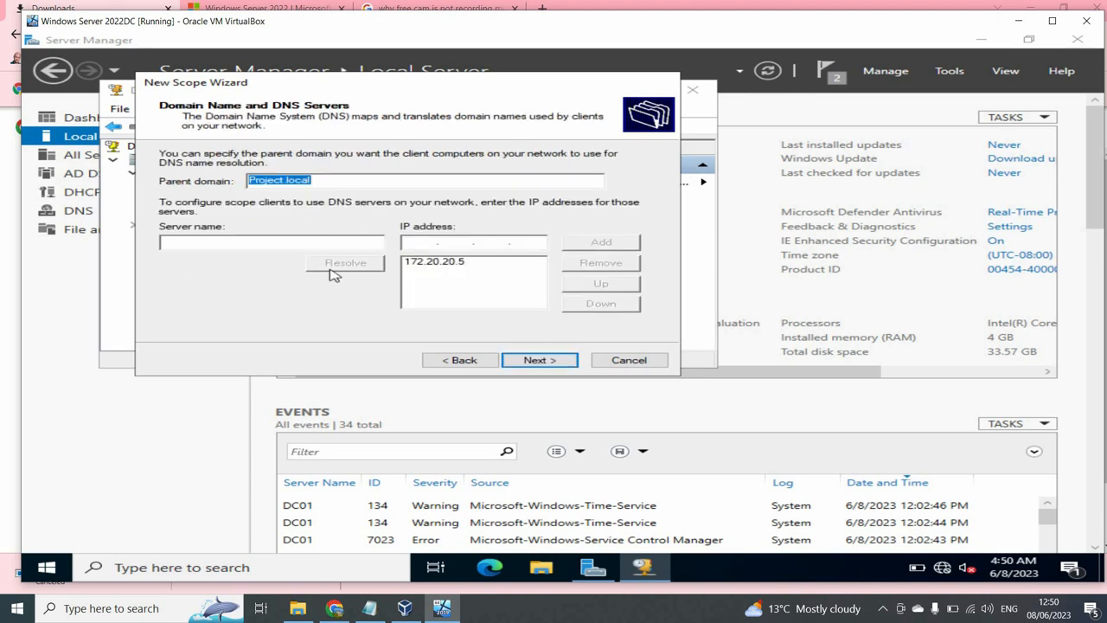
- Replace the DNS server entry with dc01.project.local, resolved to 172.20.20.5
left_click(269, 241)
left_click(452, 263)
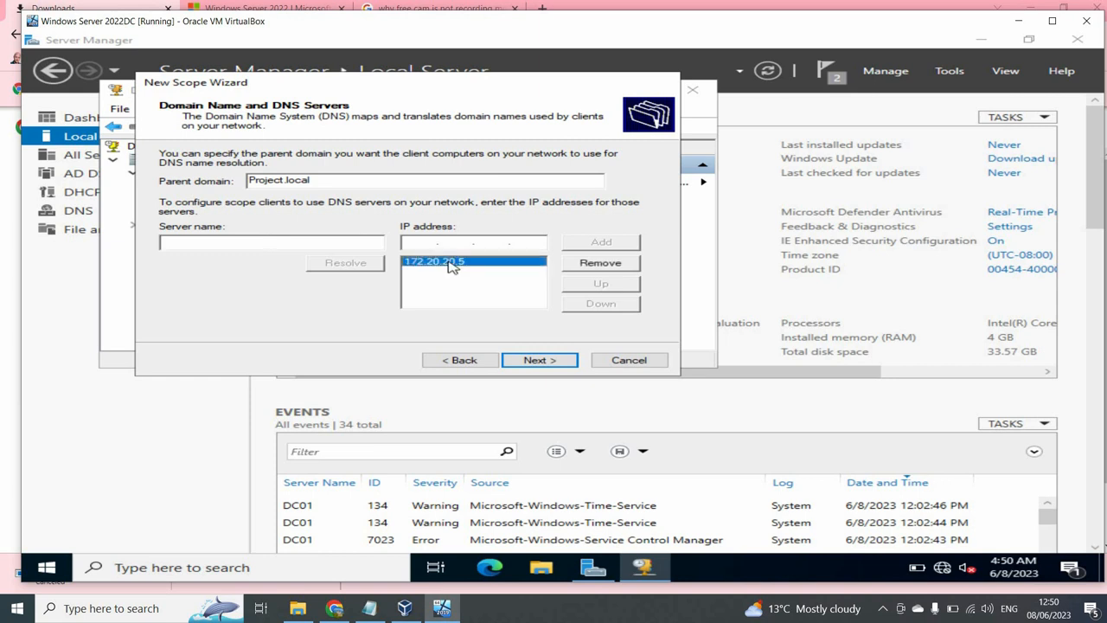
left_click(580, 264)
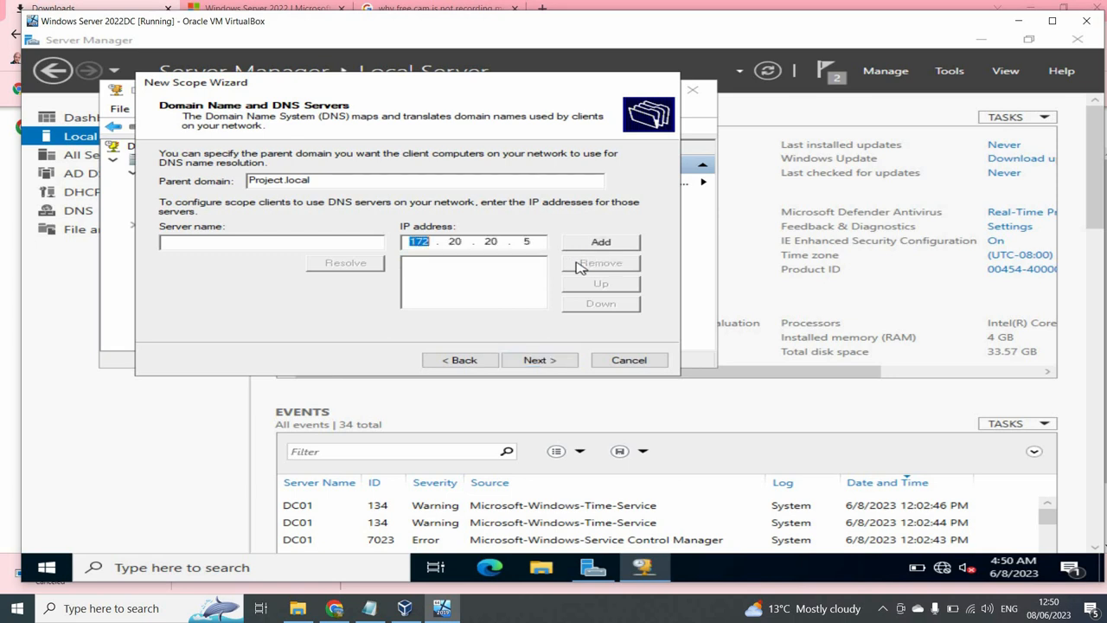
left_click(316, 246)
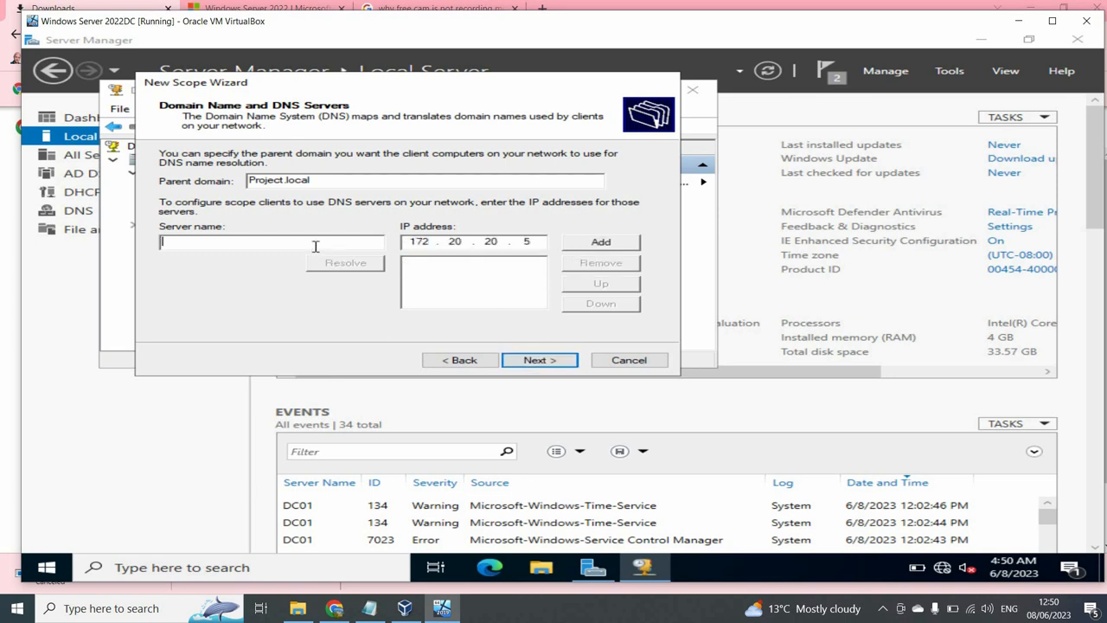
left_click(528, 241)
key("BackSpace")
key("BackSpace")
key("BackSpace")
key("BackSpace")
key("BackSpace")
key("BackSpace")
key("BackSpace")
key("BackSpace")
type("dc01")
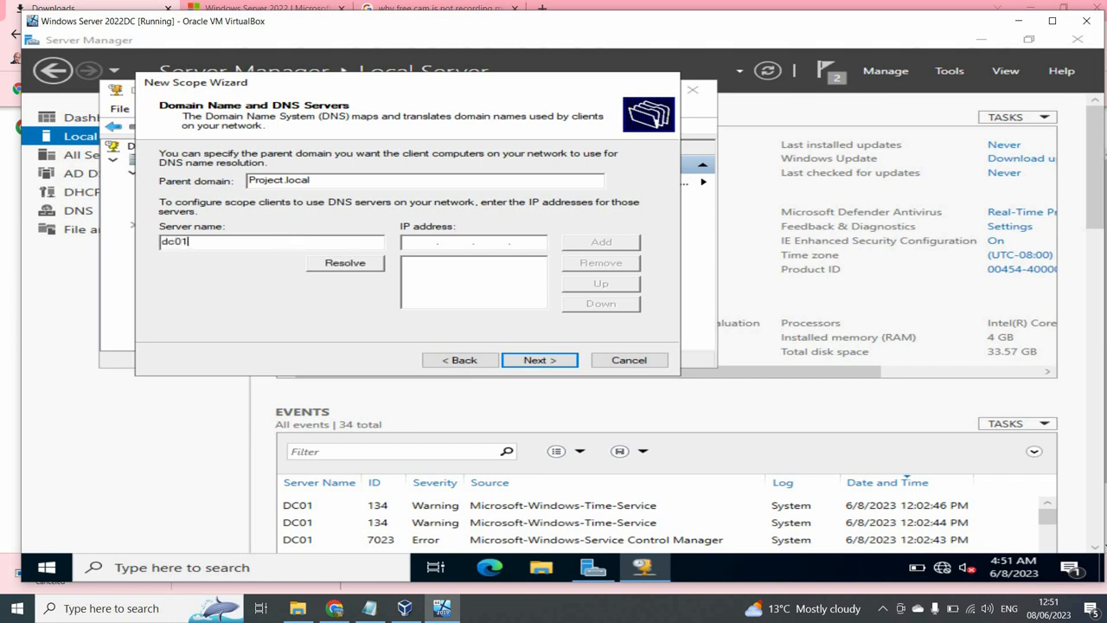
type(".project.local")
left_click(372, 267)
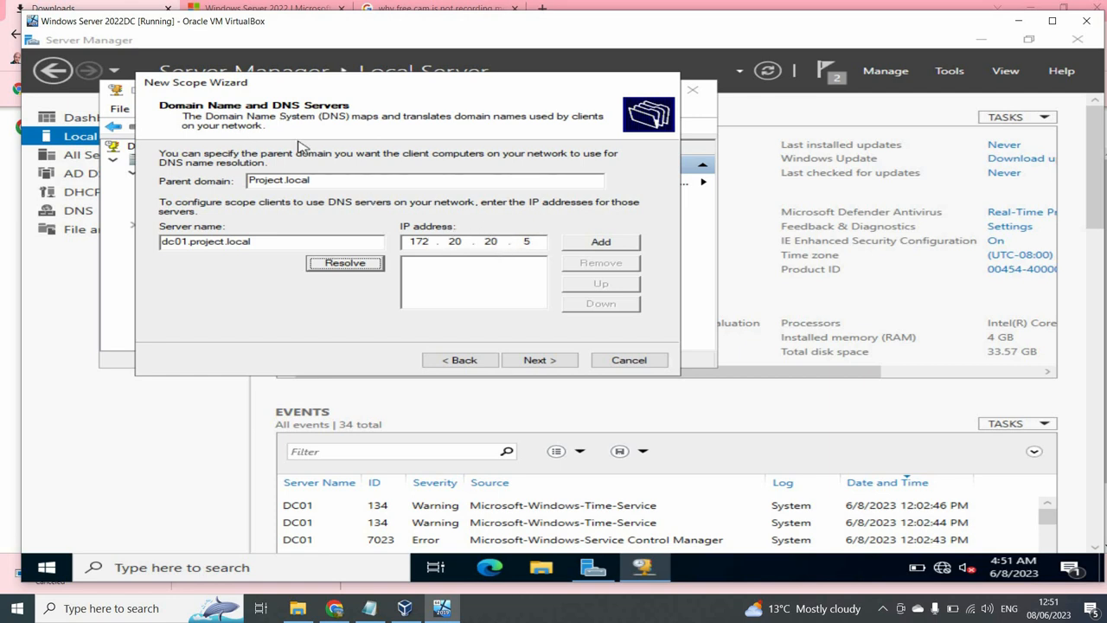
left_click(413, 246)
double_click(413, 246)
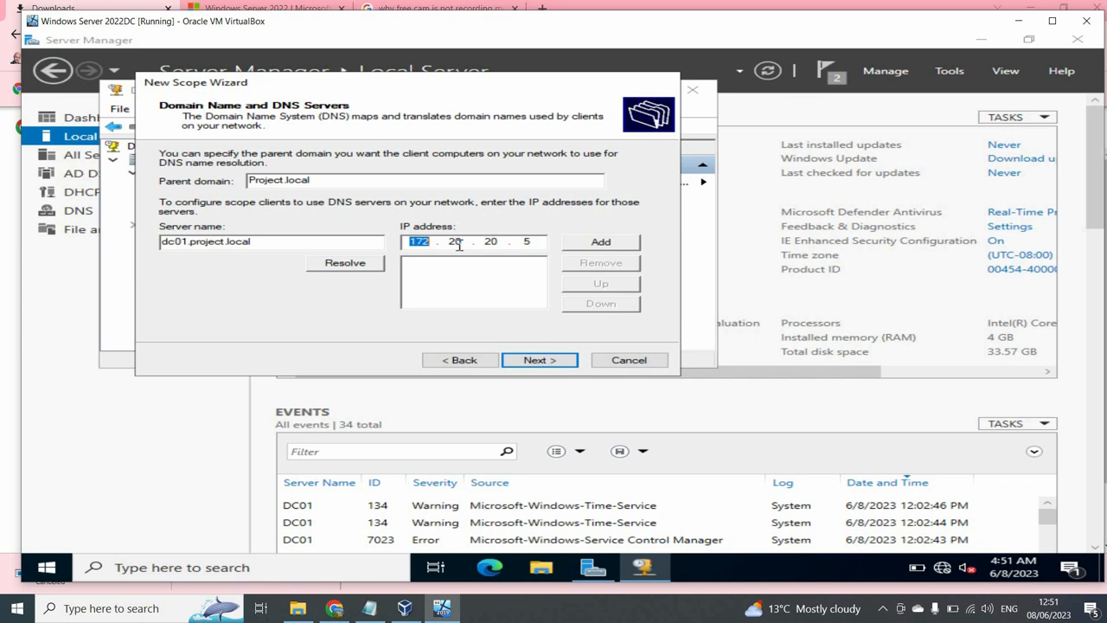
left_click(617, 246)
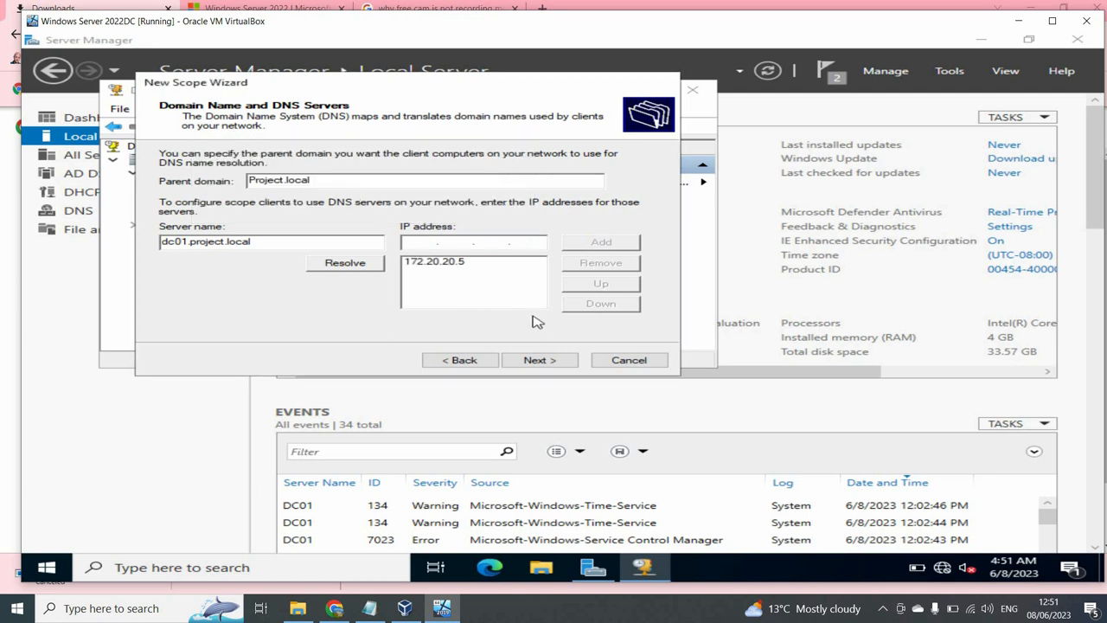
left_click(539, 360)
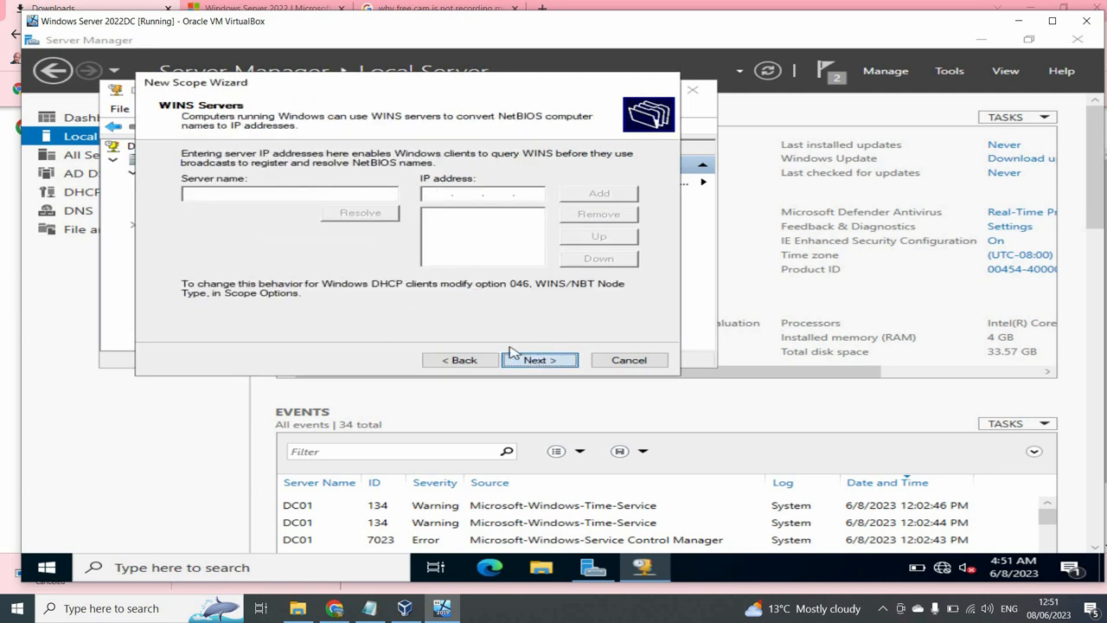
- Add WINS server 172.20.20.5, then activate the Servers scope and finish the wizard
left_click(353, 197)
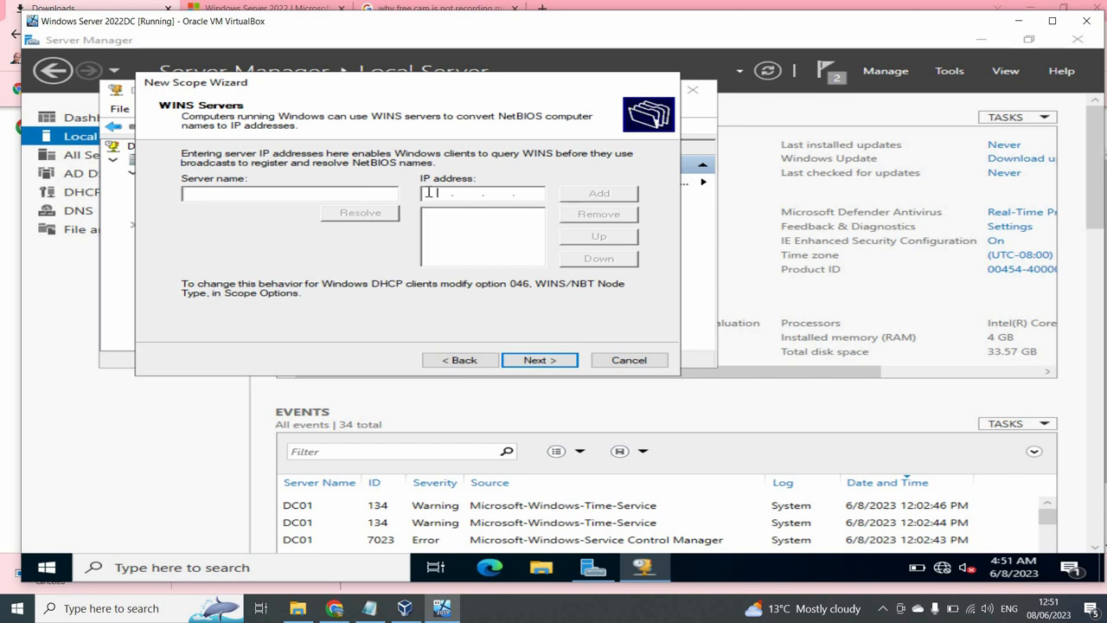
type("172.20.20.")
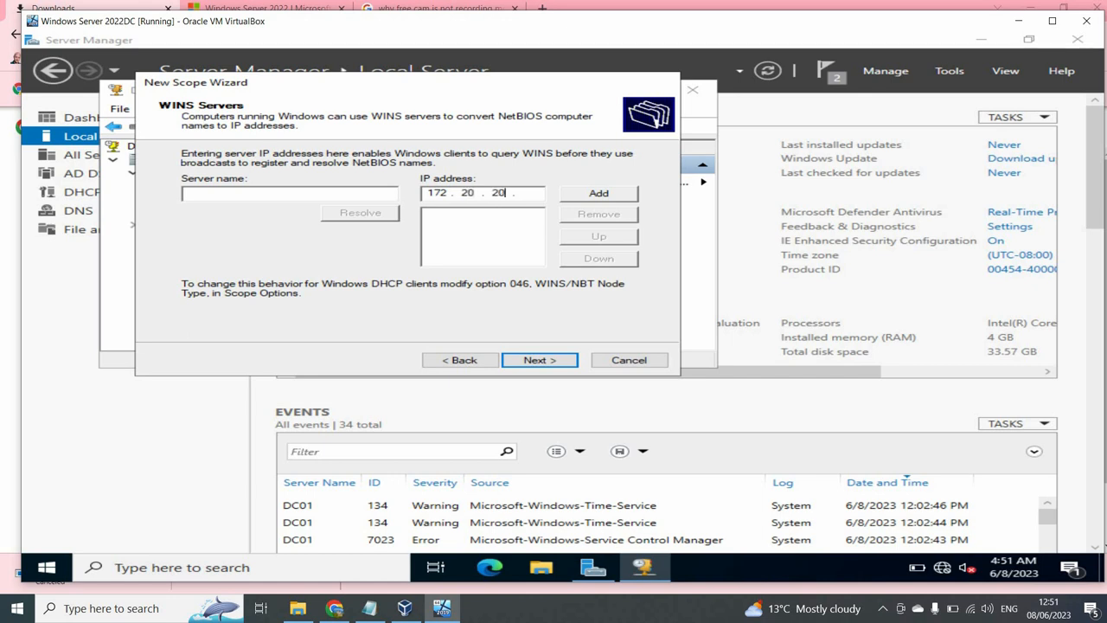
type("5")
left_click(580, 194)
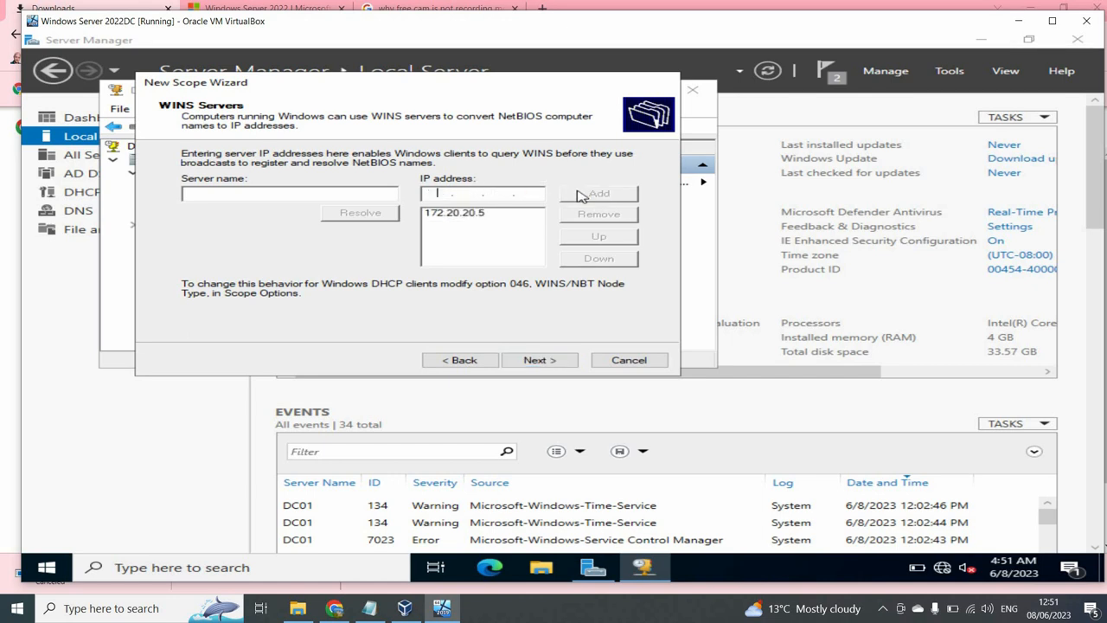
left_click(567, 360)
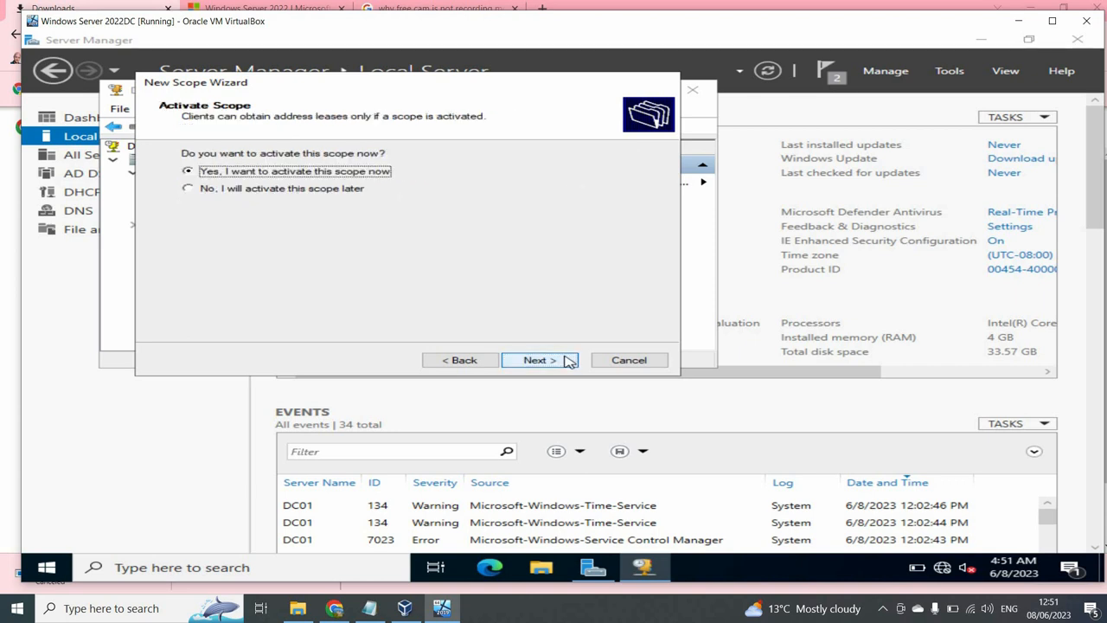
left_click(566, 359)
left_click(569, 361)
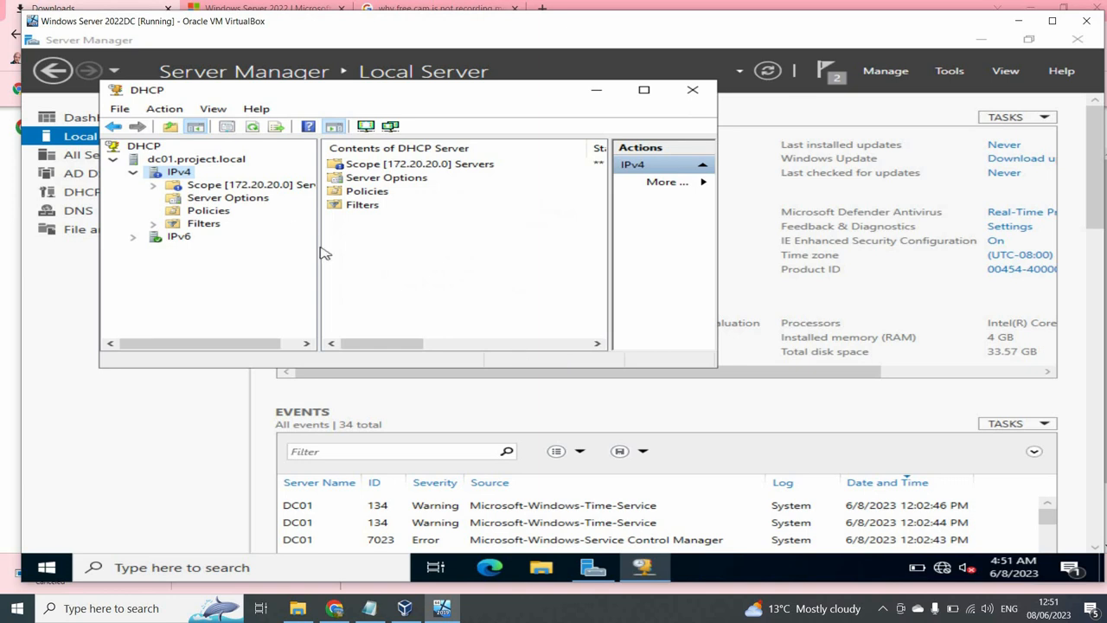
- Review the Servers address pool (172.20.20.1–172.20.20.10, 172.20.20.5 excluded), then bring up the IPv4 actions
left_click(154, 185)
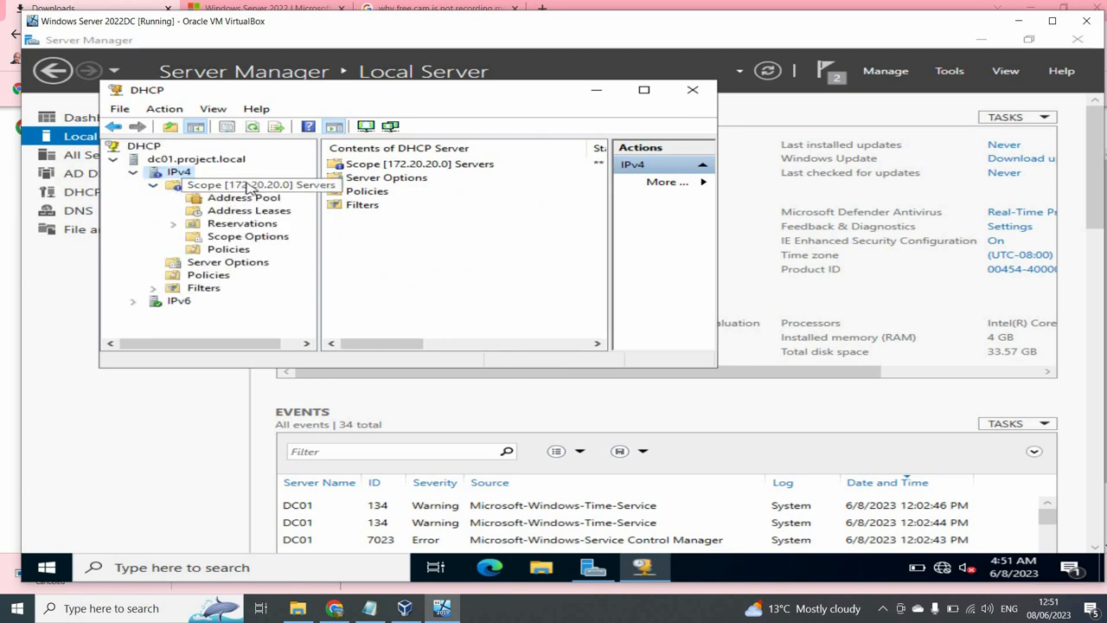
left_click(173, 186)
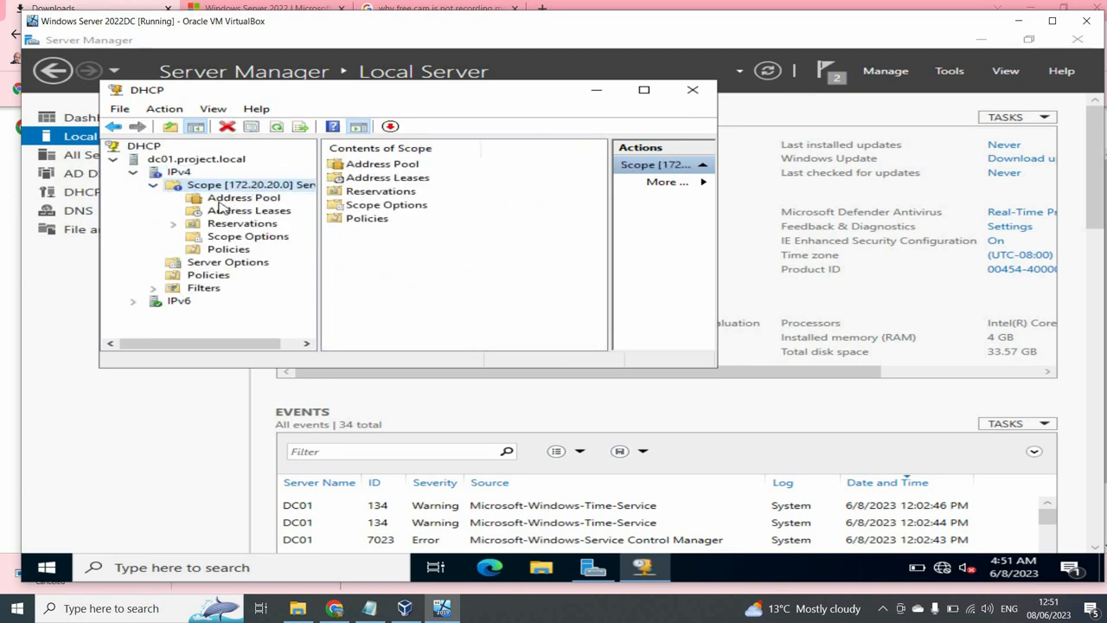
left_click(218, 201)
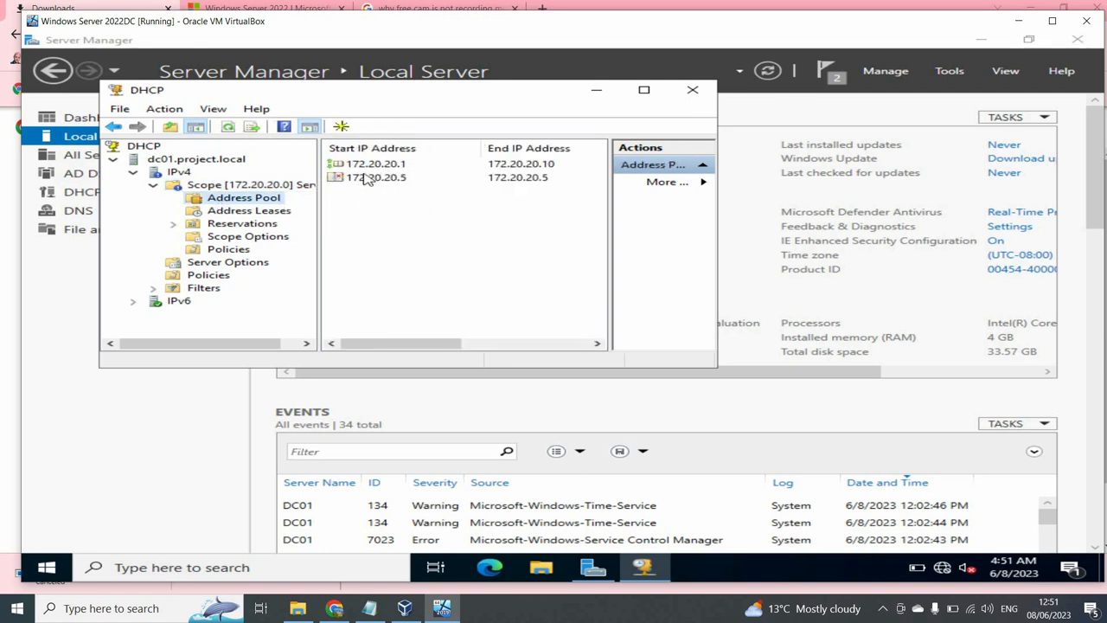
left_click(362, 180)
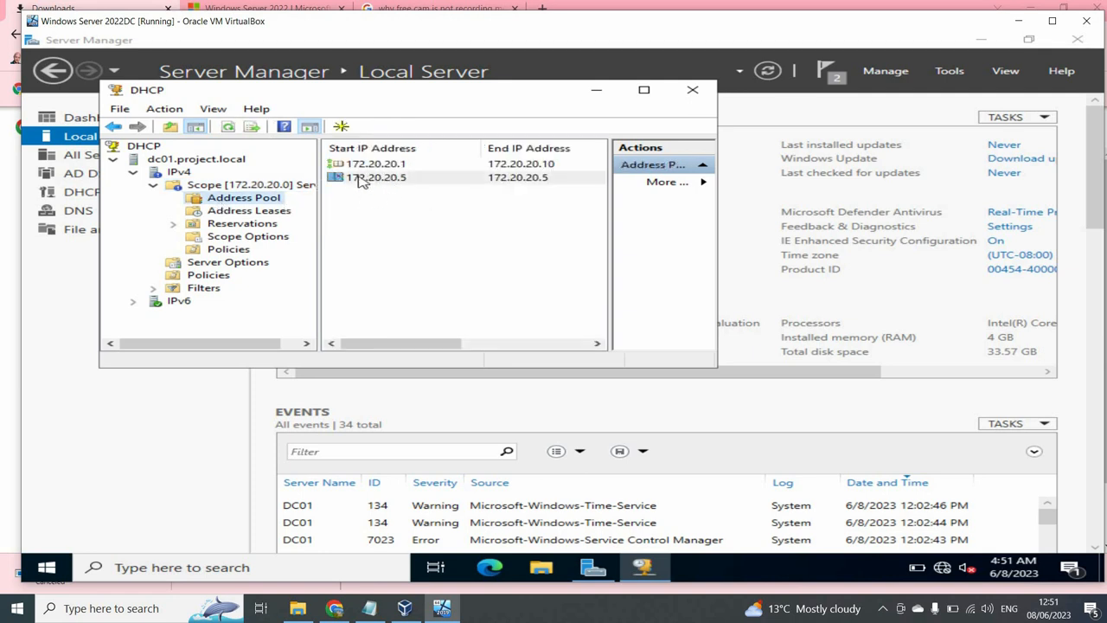
left_click(379, 166)
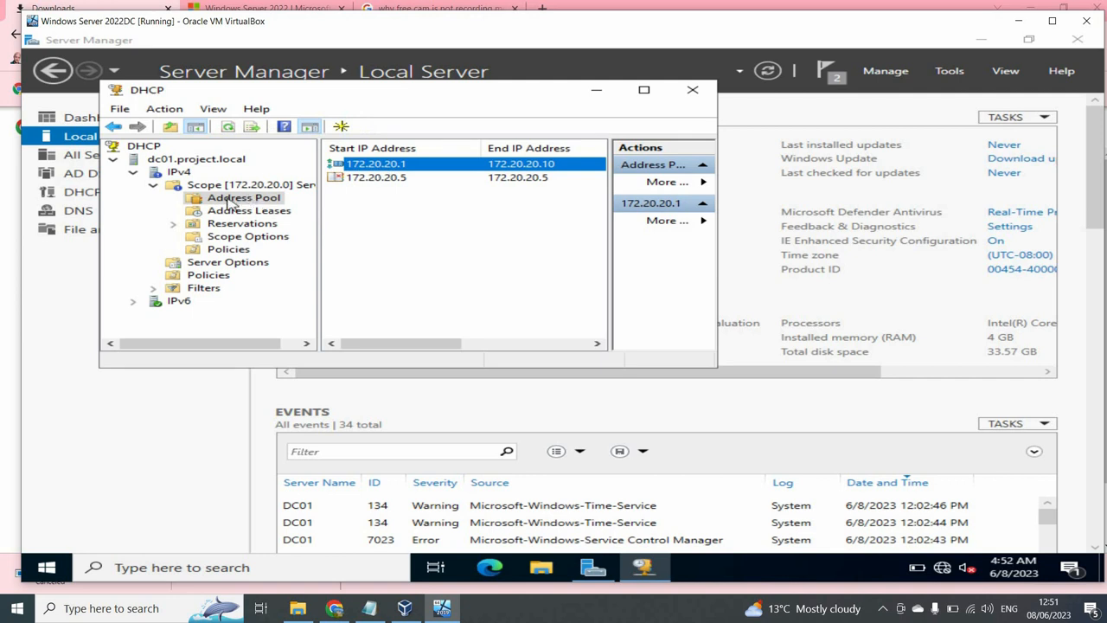
left_click(160, 190)
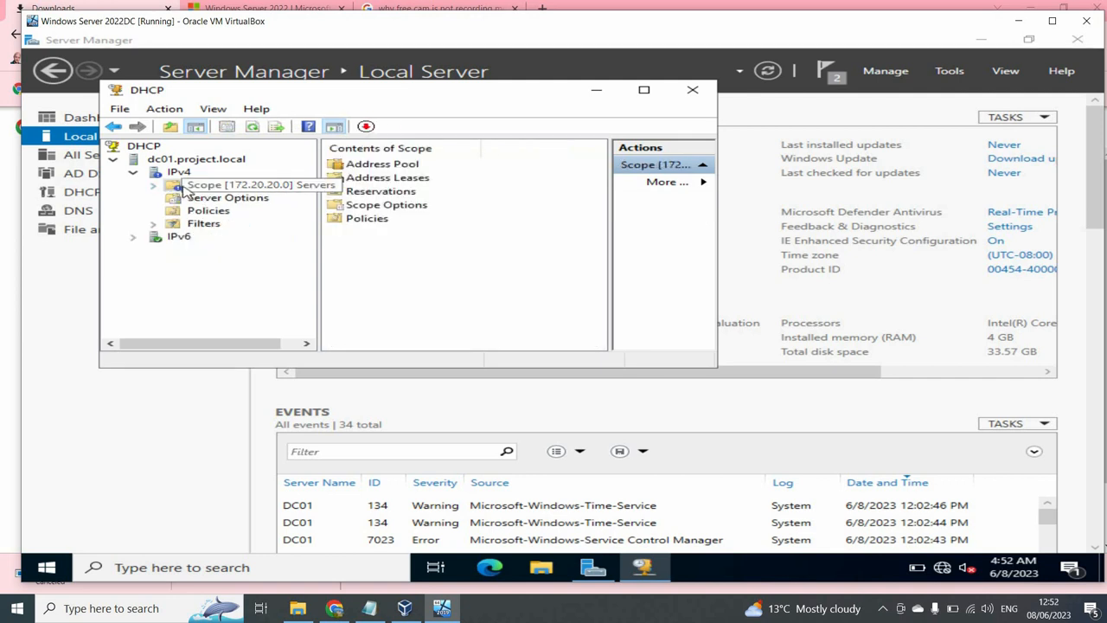
right_click(183, 186)
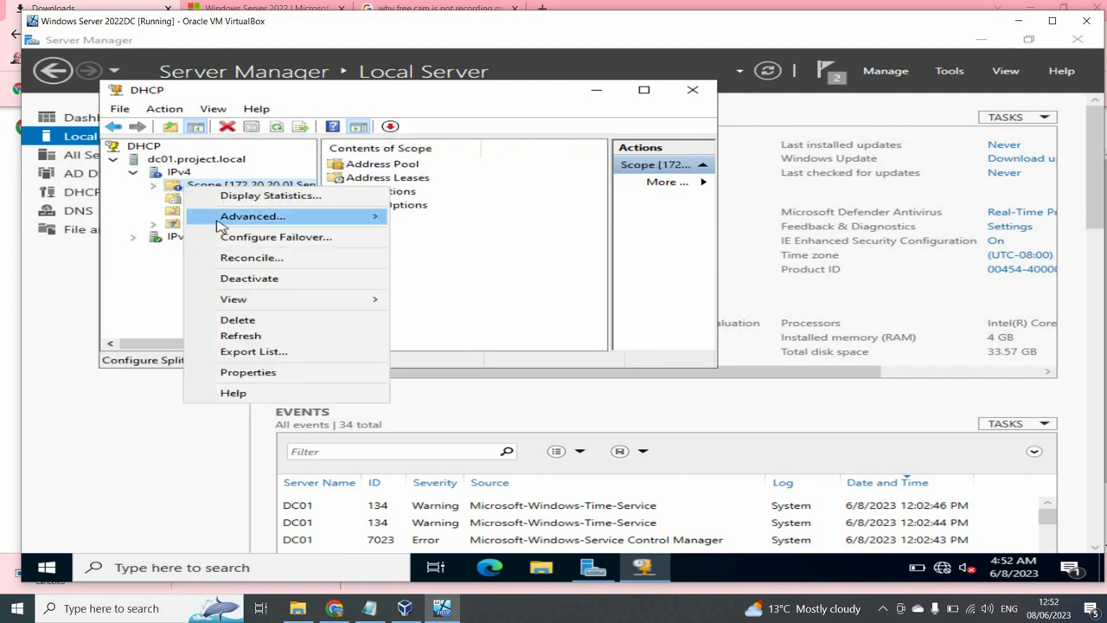
right_click(174, 171)
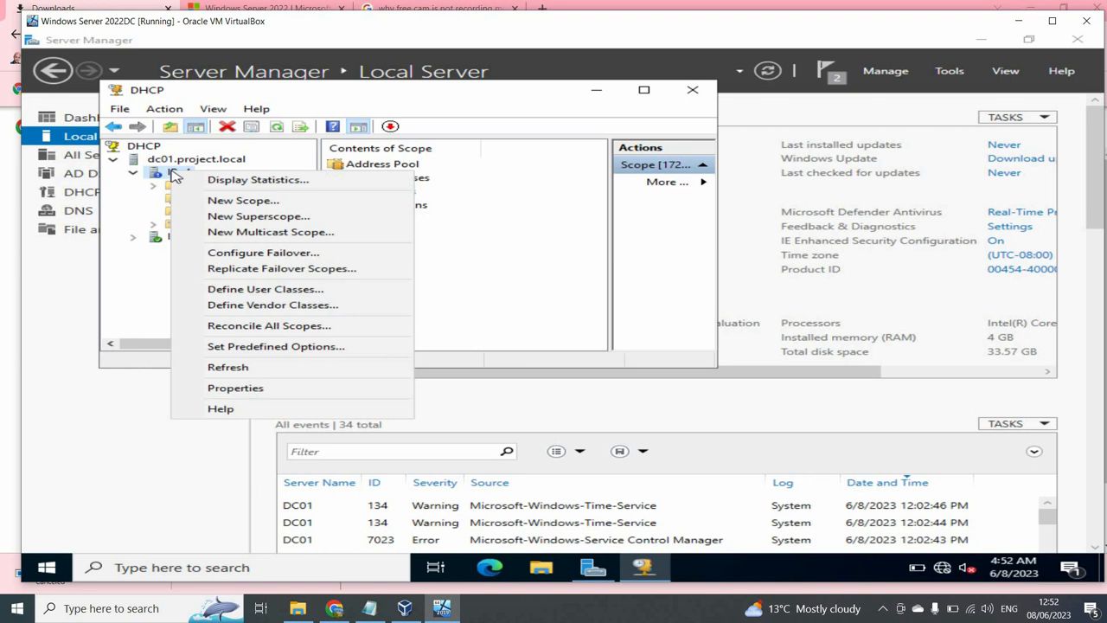
- Start a new IPv4 scope named Workstations
left_click(208, 201)
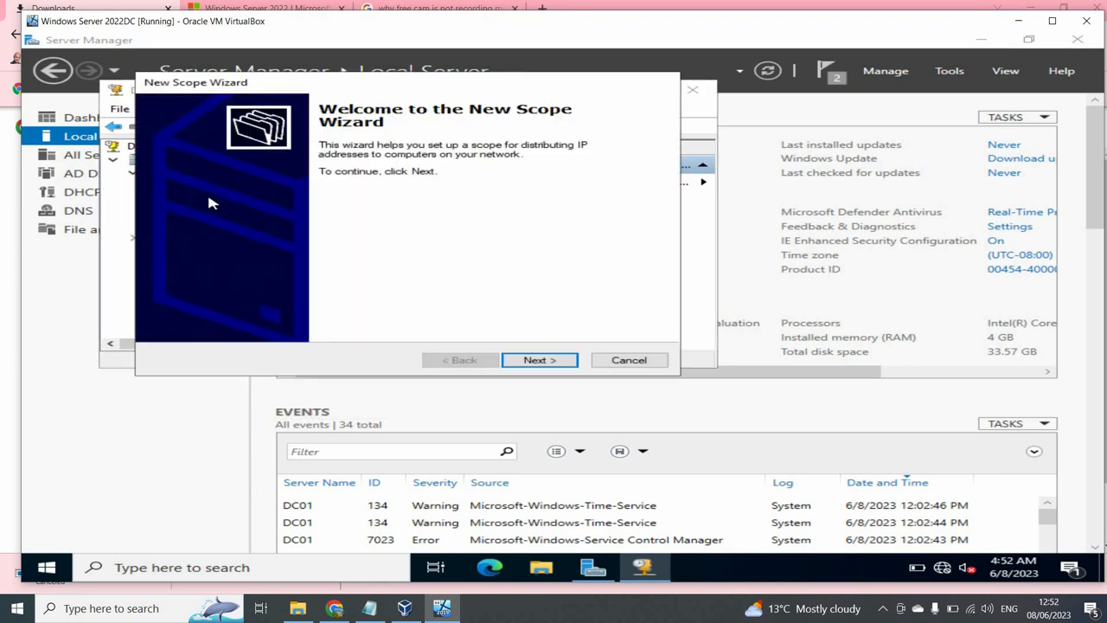
left_click(558, 365)
type("W")
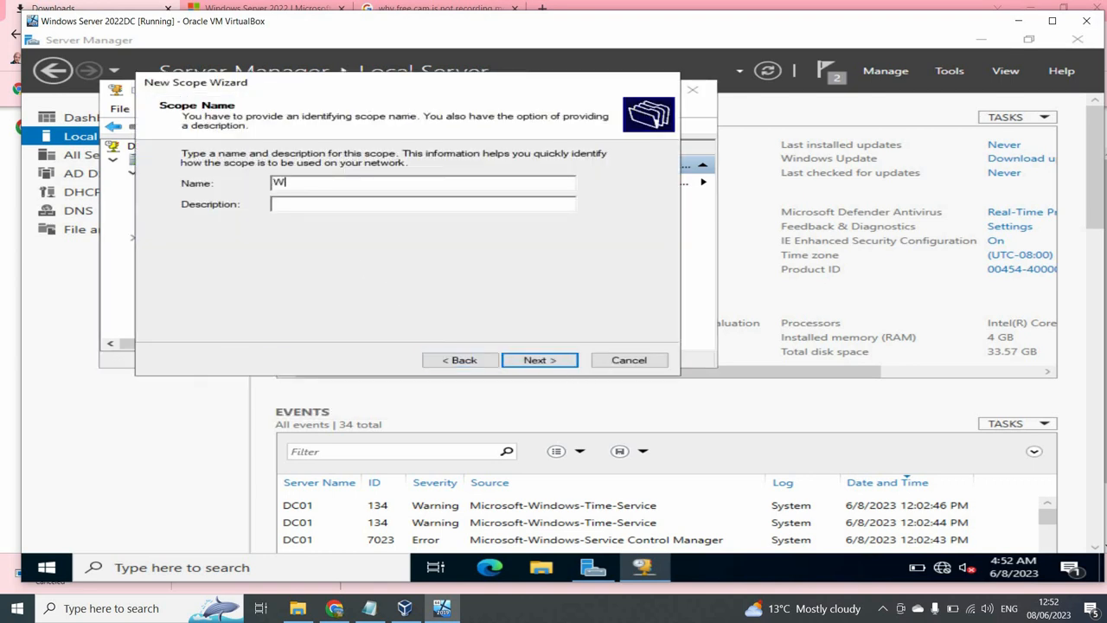
type("orkstati")
key("BackSpace")
key("BackSpace")
type("ations")
key("Return")
- Enter range 172.20.20.11–172.20.20.254 with mask 255.255.255.0 and dismiss the scope conflict warning
type("172 . ")
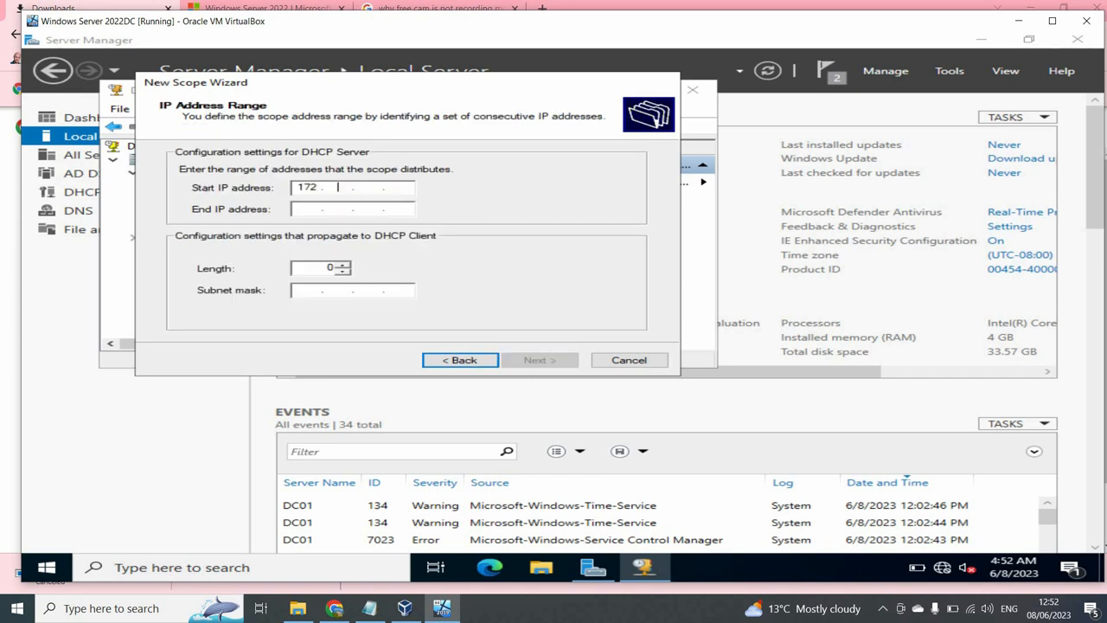
type("20 . 20 . 11")
key("Tab")
type("172.20.2")
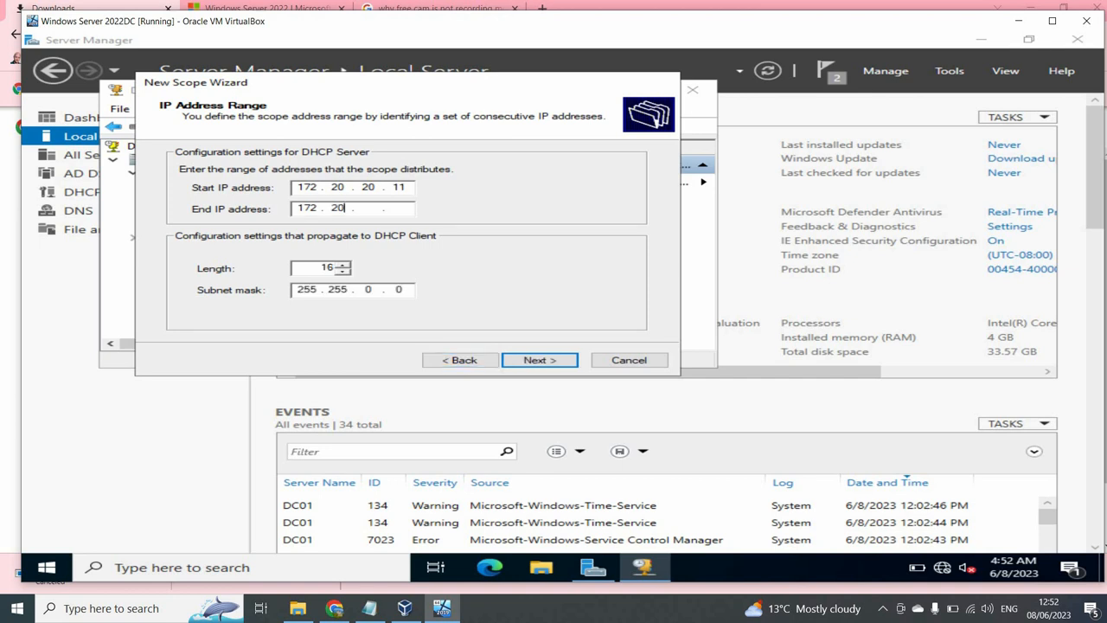
type("0.")
type("254")
type("255 .")
left_click(529, 360)
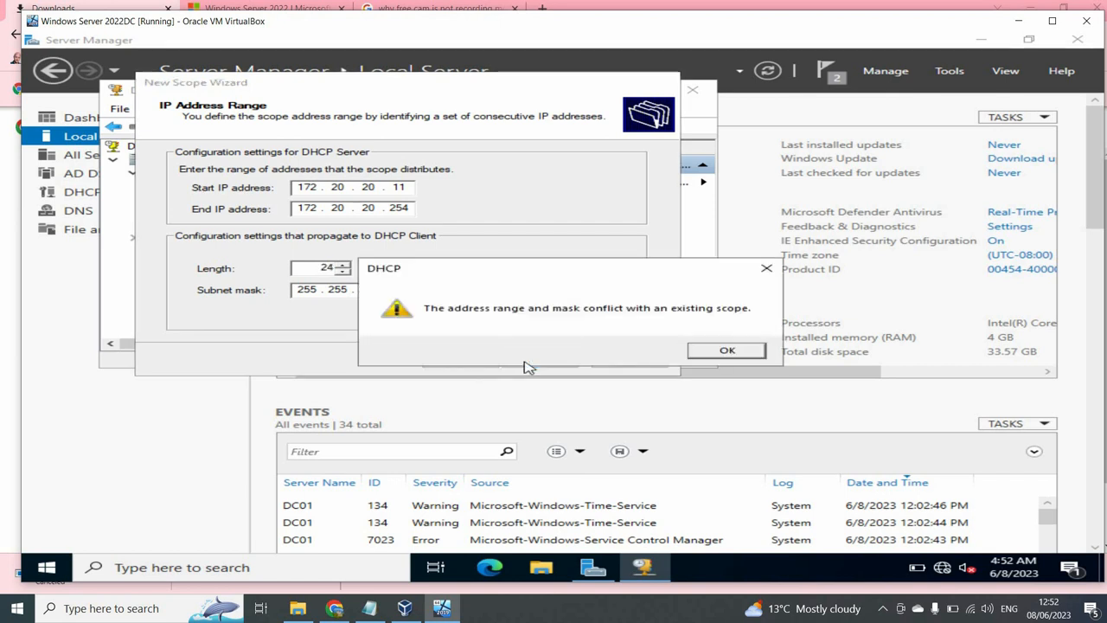
left_click(717, 351)
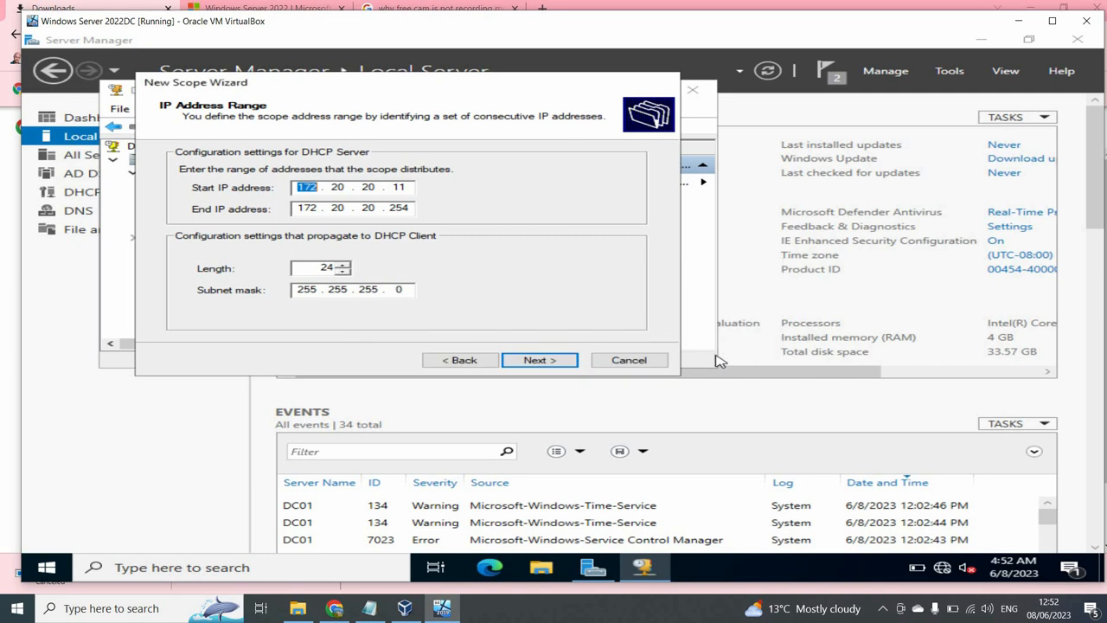
- Correct both addresses' third octet to 21, giving 172.20.21.11–172.20.21.254, and continue
left_click(378, 187)
key("BackSpace")
type("21")
left_click(377, 206)
key("BackSpace")
key("BackSpace")
type("21")
left_click(550, 368)
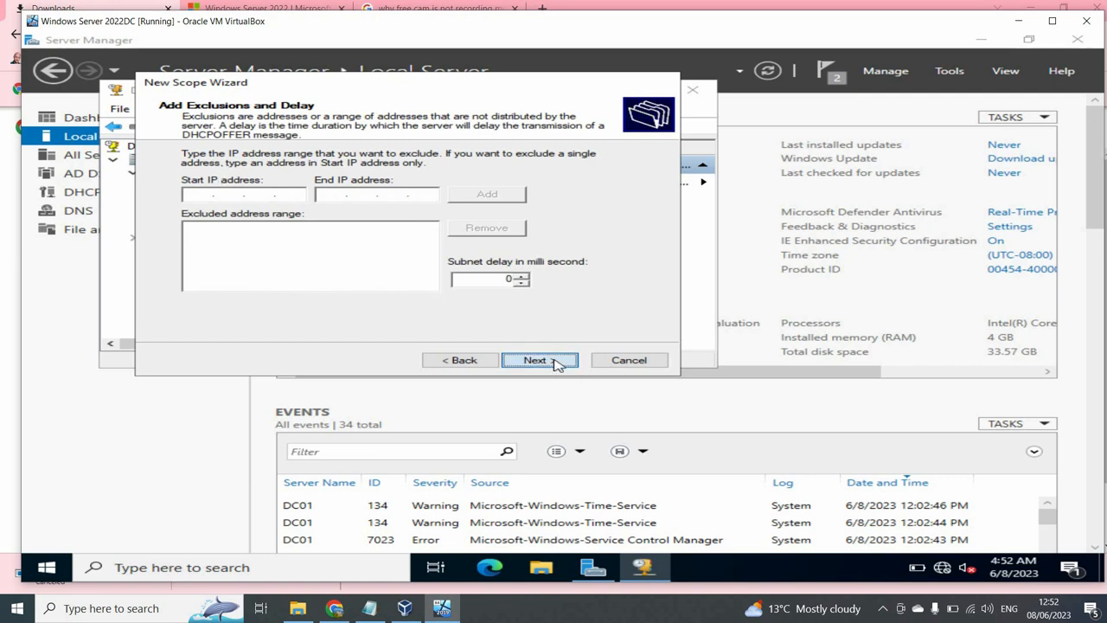
- Accept default exclusions, lease, router, DNS and WINS settings, and activate the Workstations scope
left_click(558, 365)
left_click(558, 365)
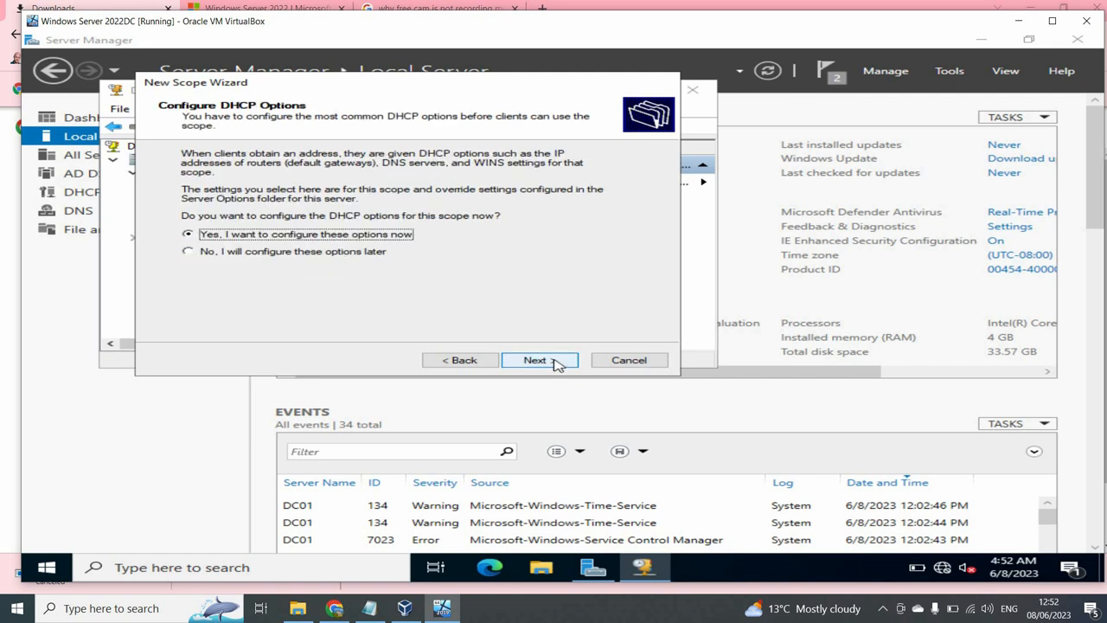
left_click(558, 365)
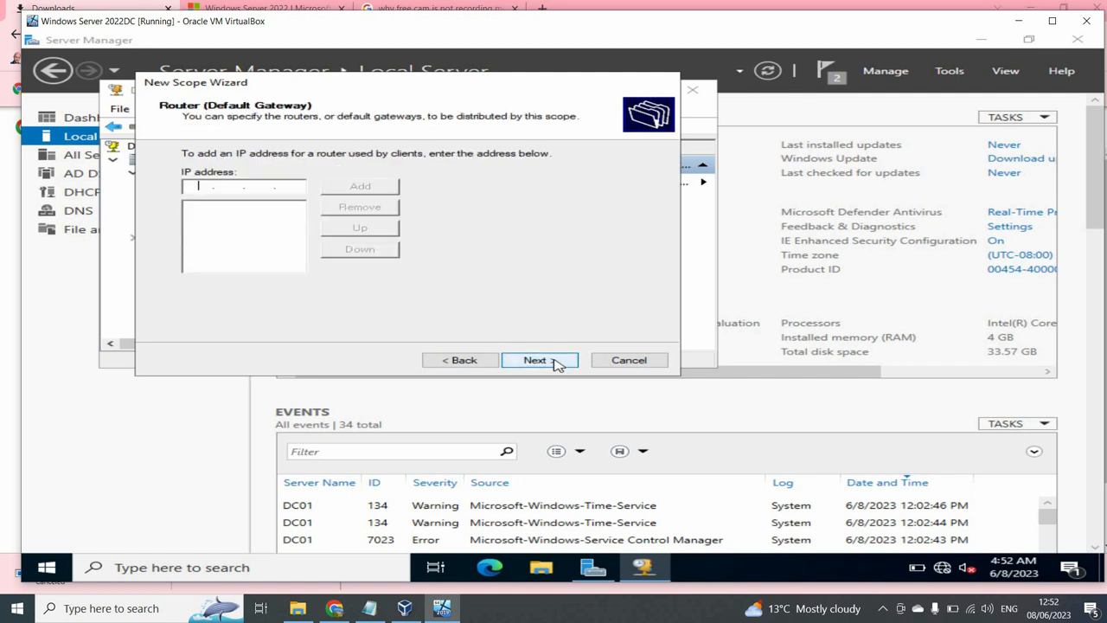
left_click(558, 365)
left_click(558, 365)
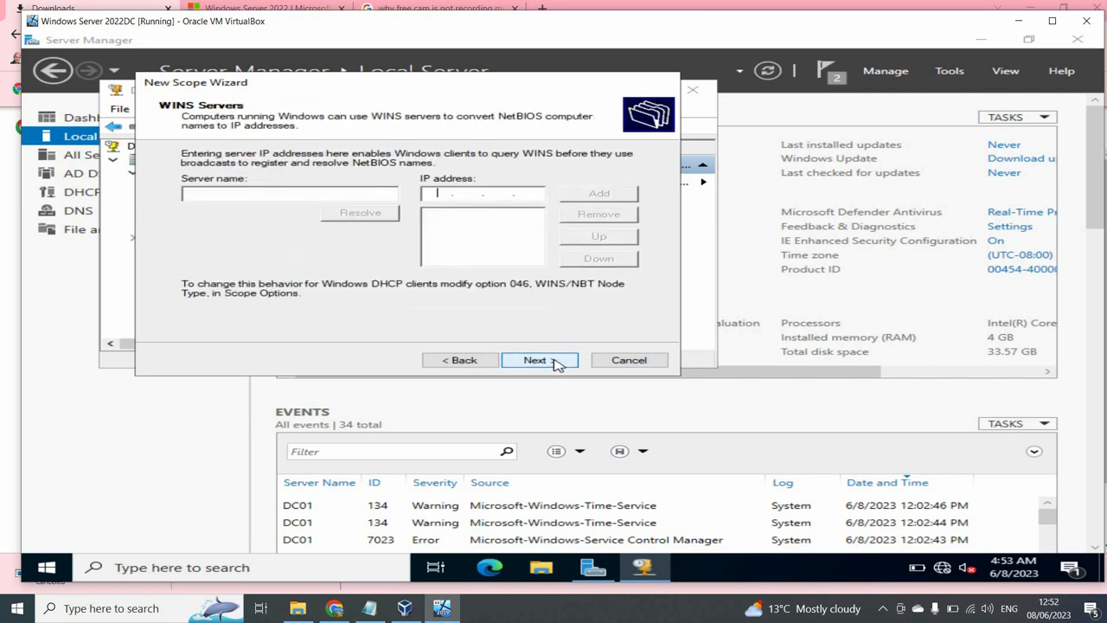
left_click(558, 365)
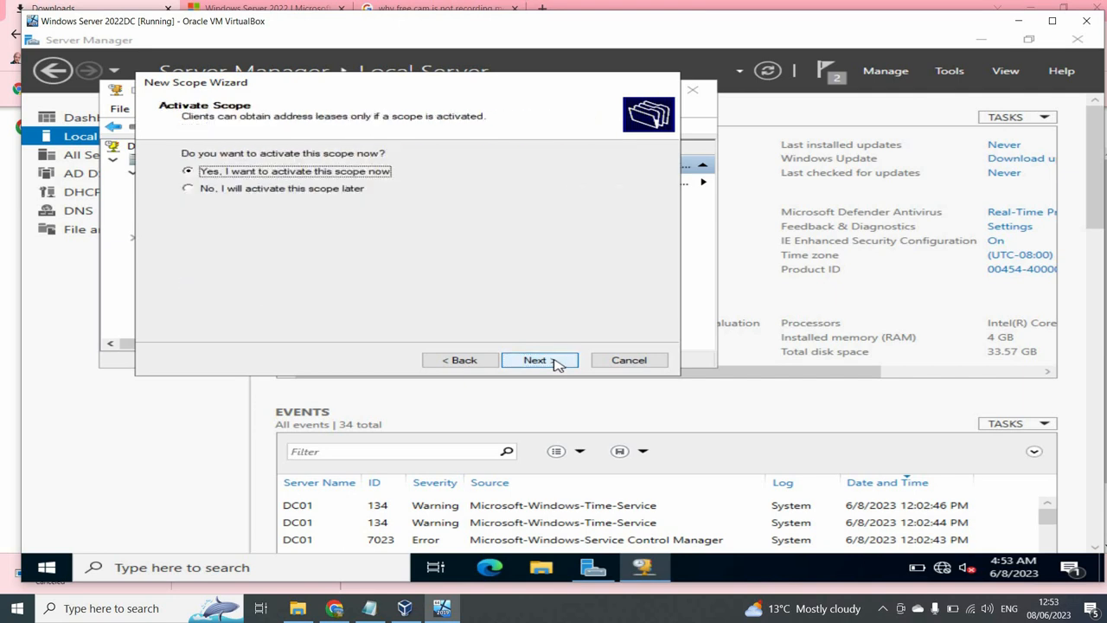
left_click(558, 365)
left_click(558, 365)
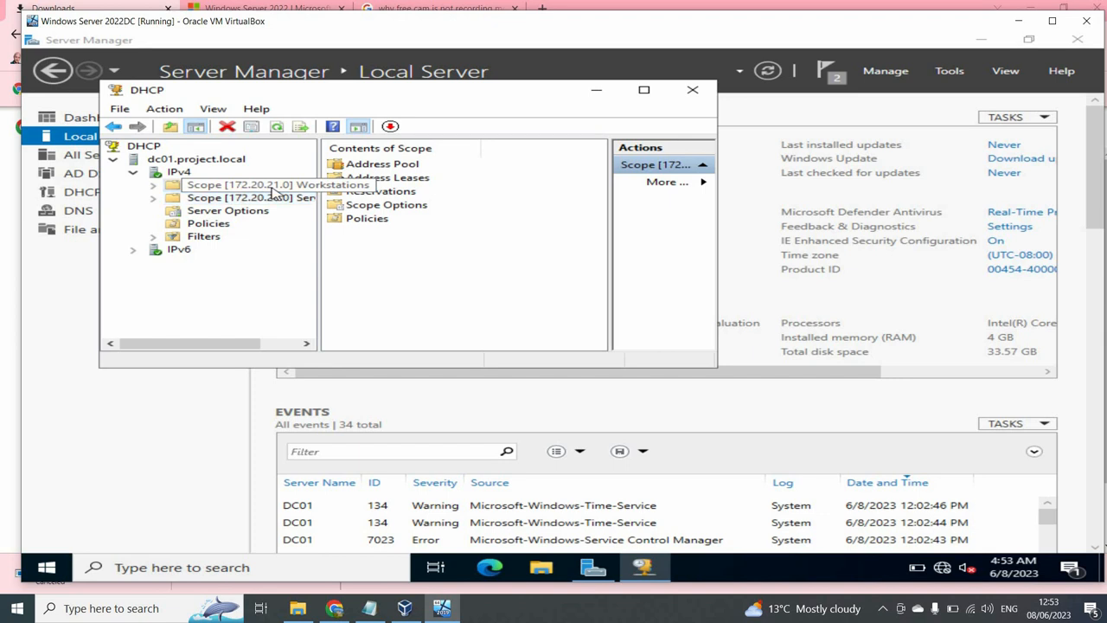
- Check the new Scope [172.20.21.0] Workstations entry, then close the DHCP console
double_click(272, 186)
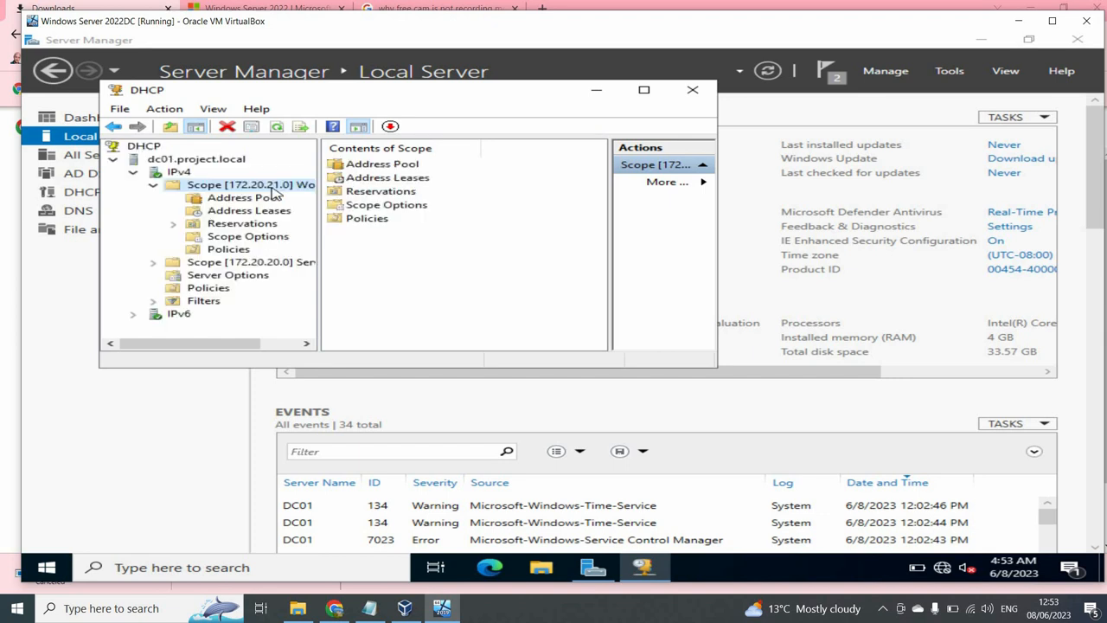
left_click(153, 185)
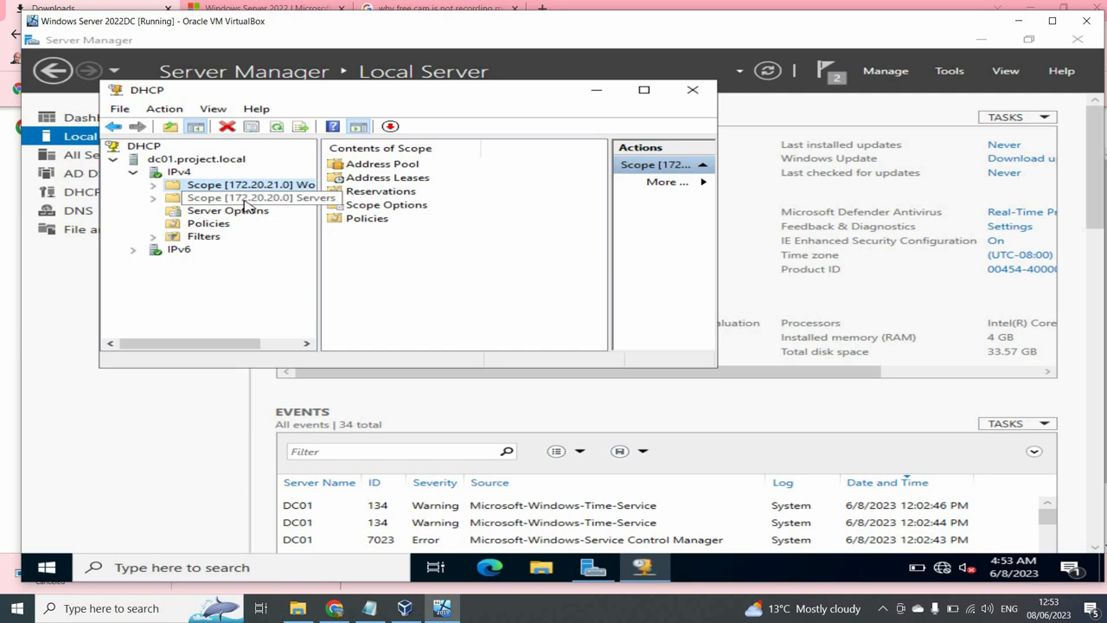
left_click(698, 97)
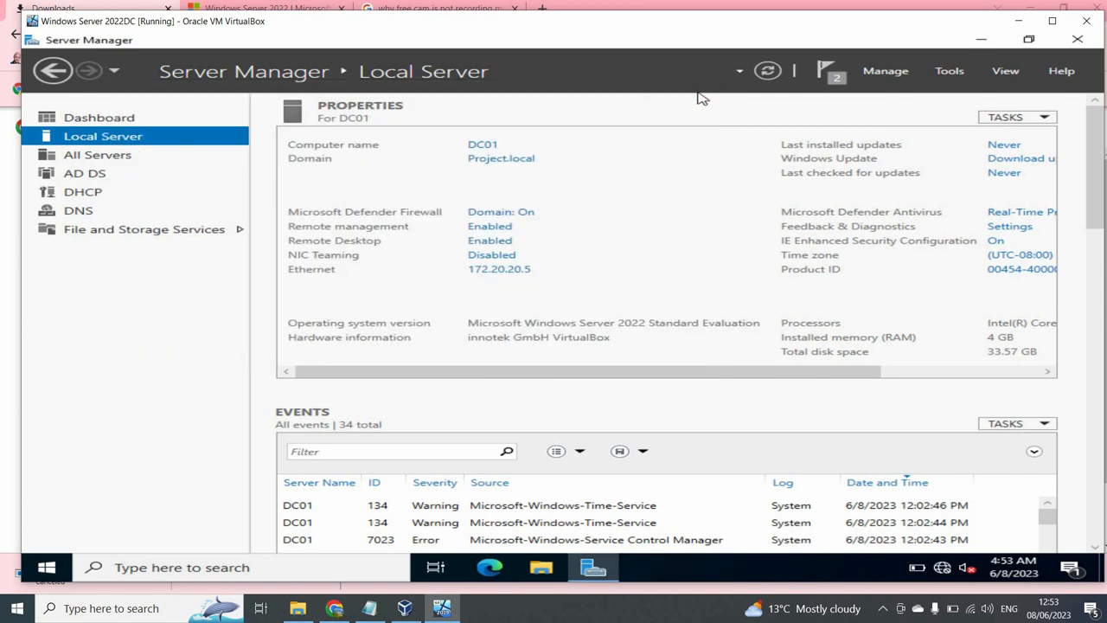